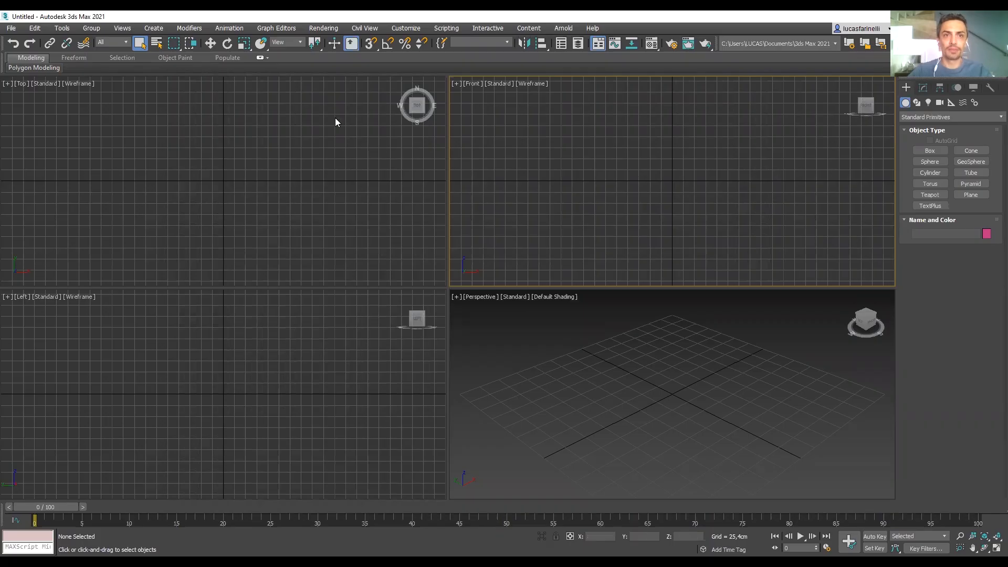
Open the render setup and switch the renderer to Scanline Renderer.
left_click(333, 29)
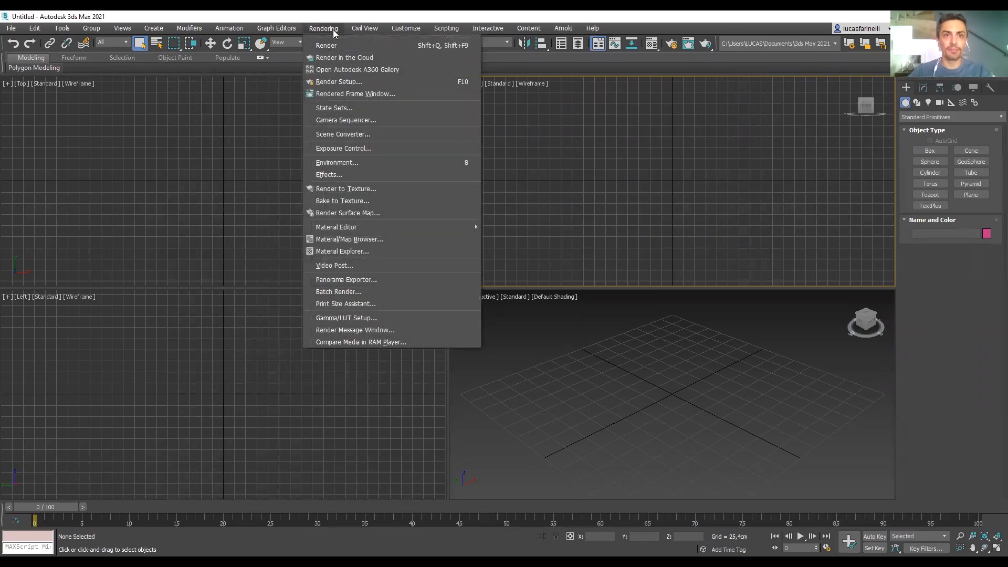
left_click(358, 81)
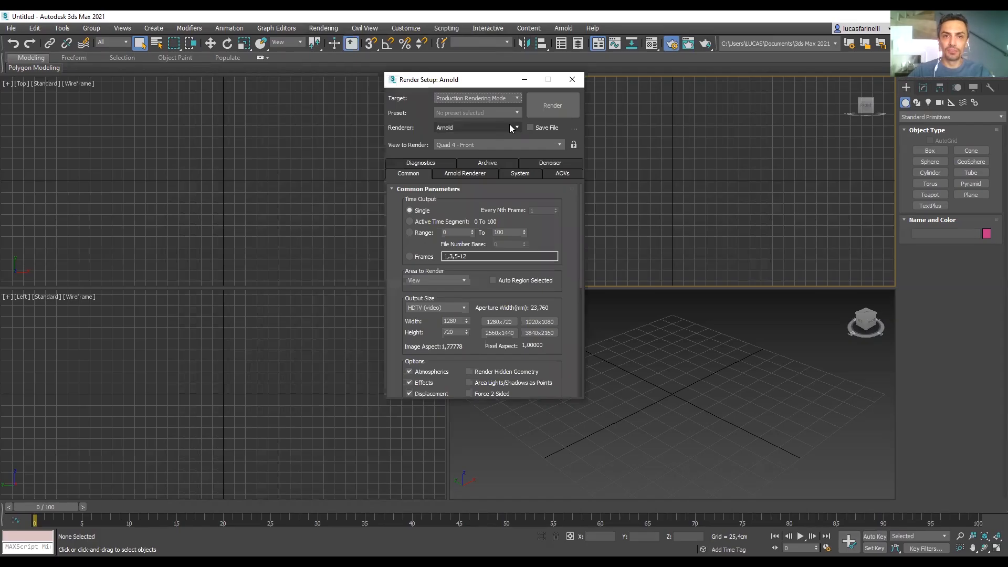
left_click(517, 127)
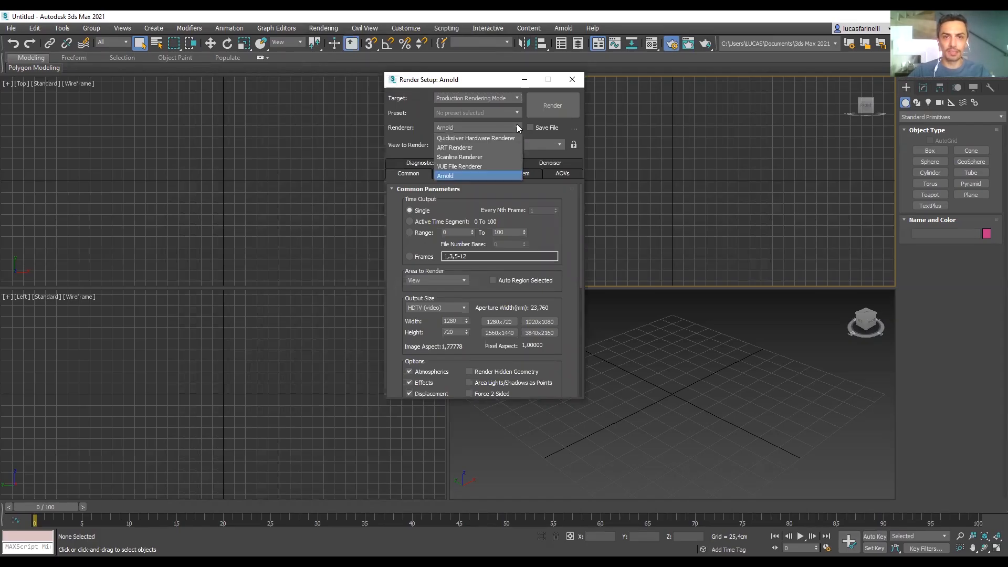
left_click(496, 157)
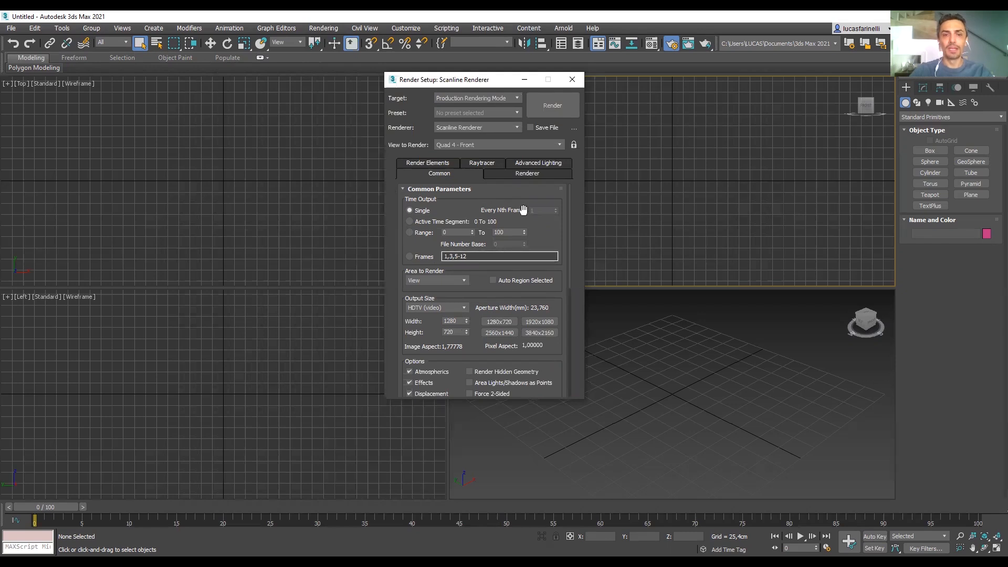
Set the render time output to the active time segment, 0 to 100.
left_click(410, 222)
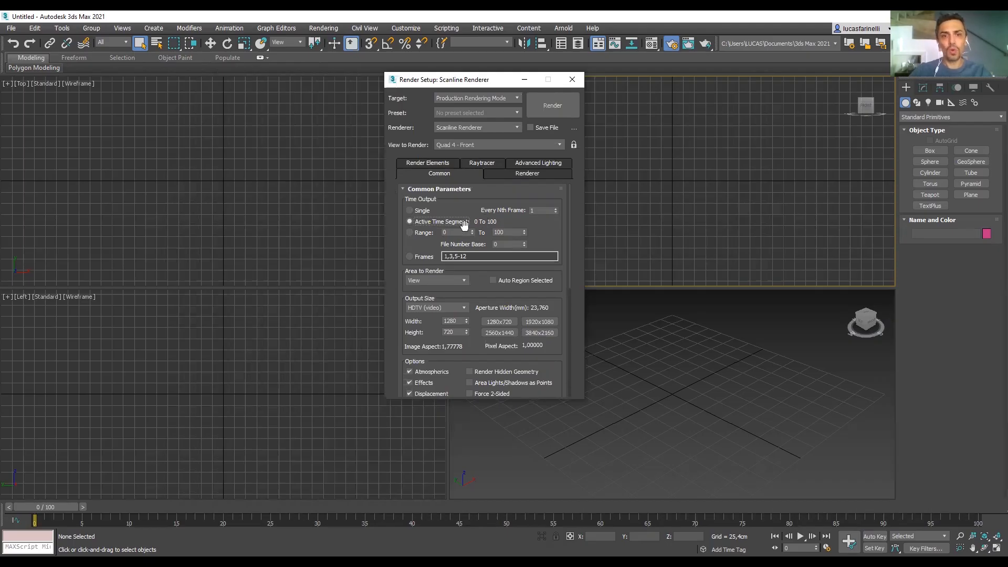
left_click(423, 235)
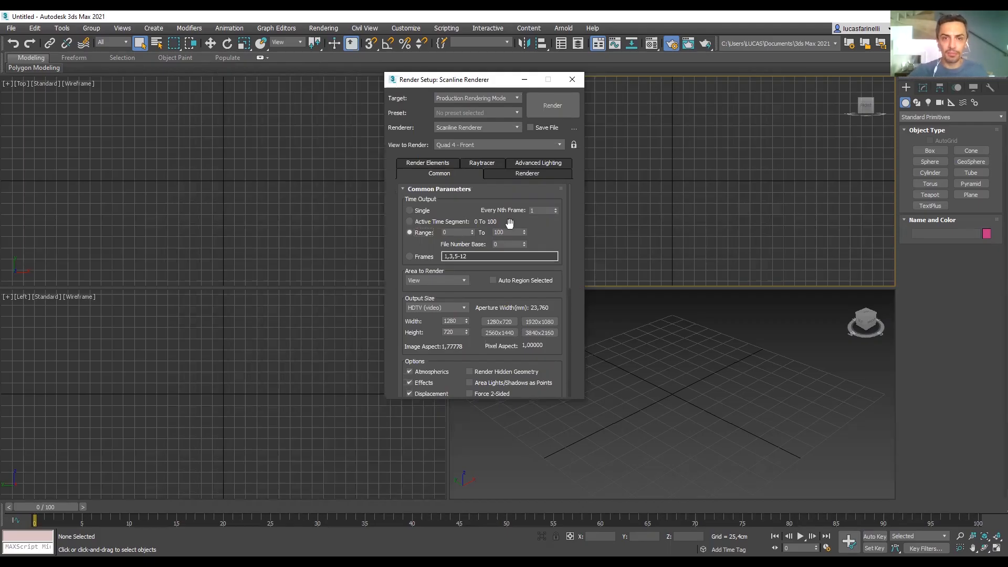
left_click(410, 222)
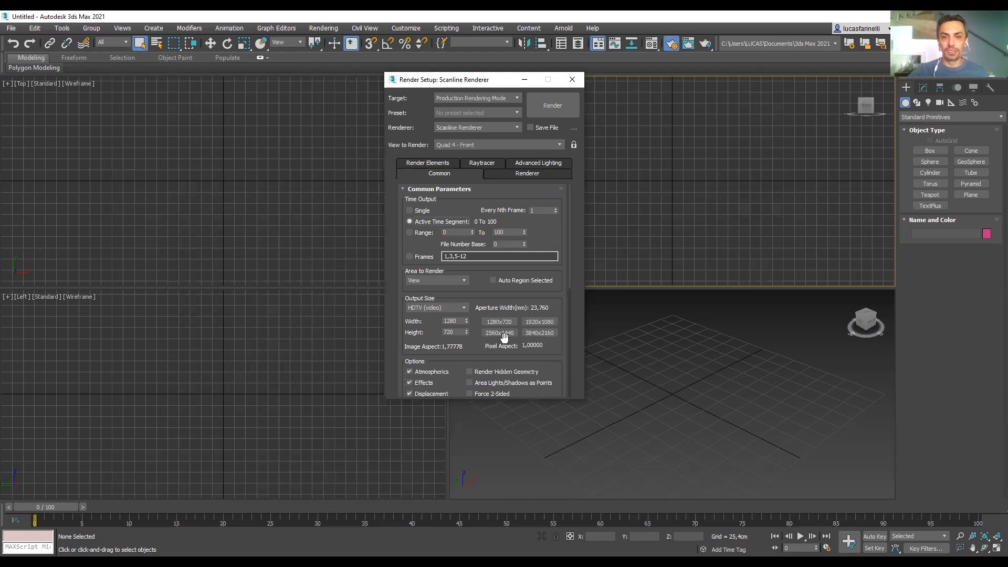
Create a folder named Render Flyinglogo on the desktop and open it as the render output location.
left_click_drag(555, 364, 552, 142)
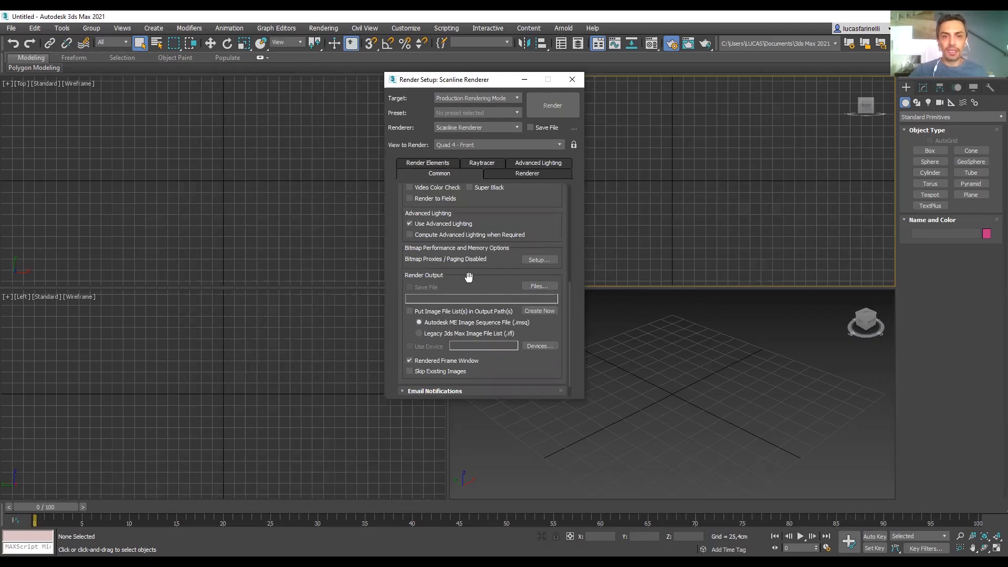
left_click(546, 287)
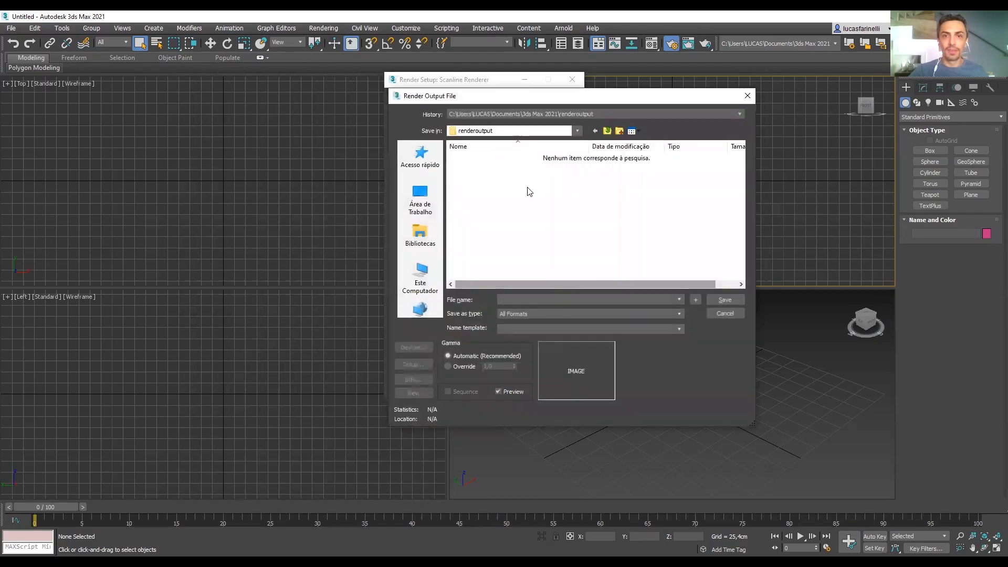
left_click(431, 210)
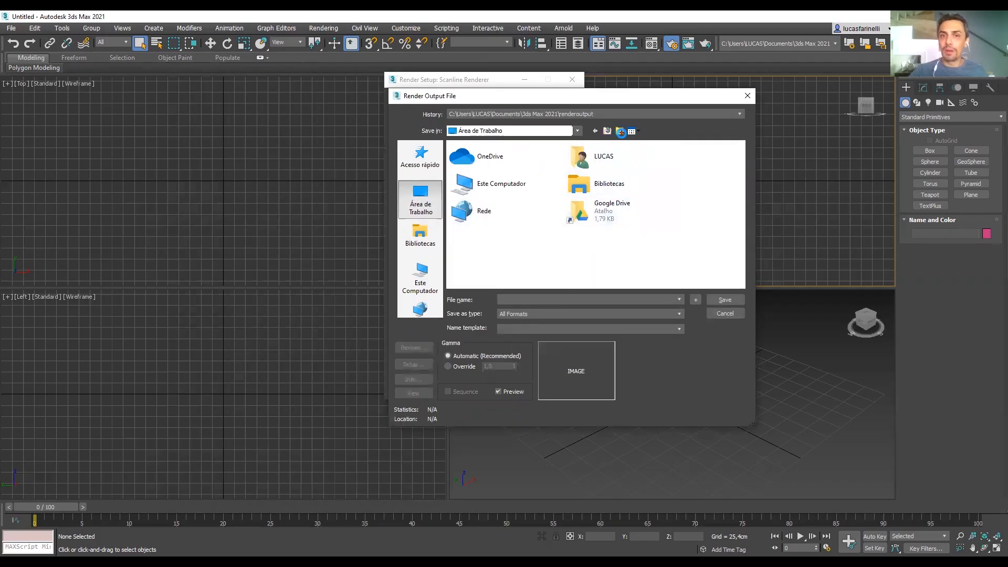
left_click(620, 132)
type("Render Flyinglogo")
left_click(456, 243)
double_click(455, 245)
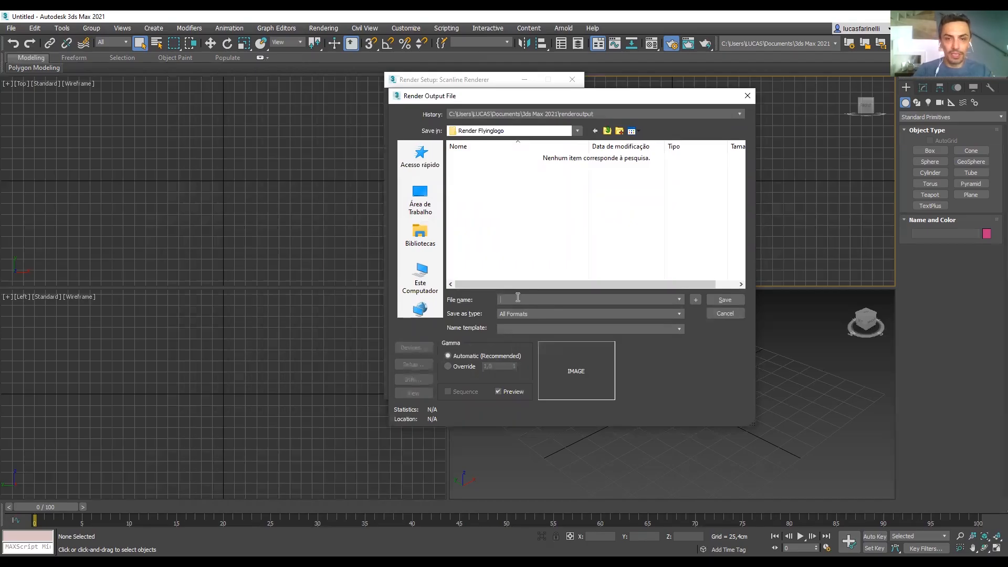
Name the render output file Logo Design UFU.
type("Logo")
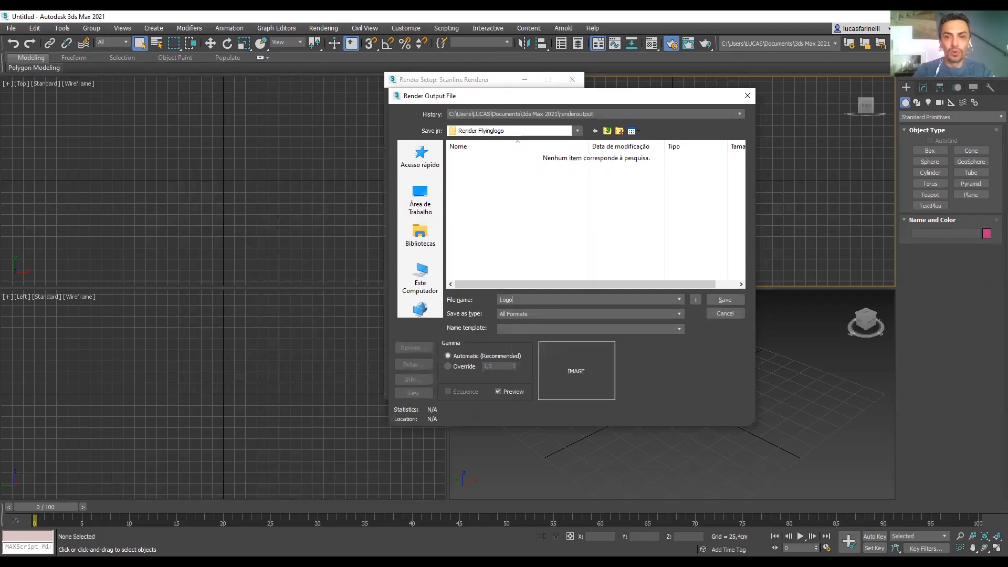
type(" Design ")
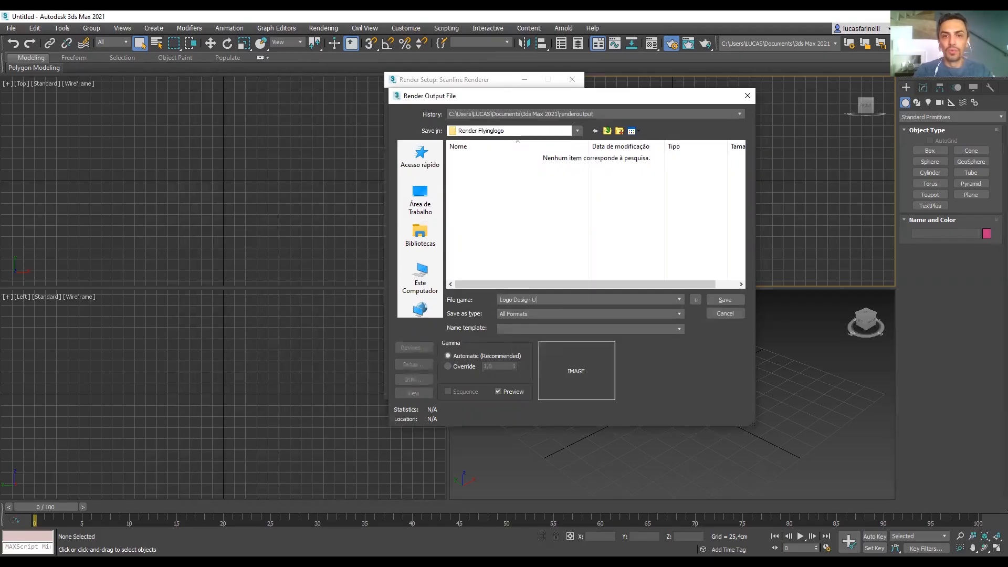
type("UFU")
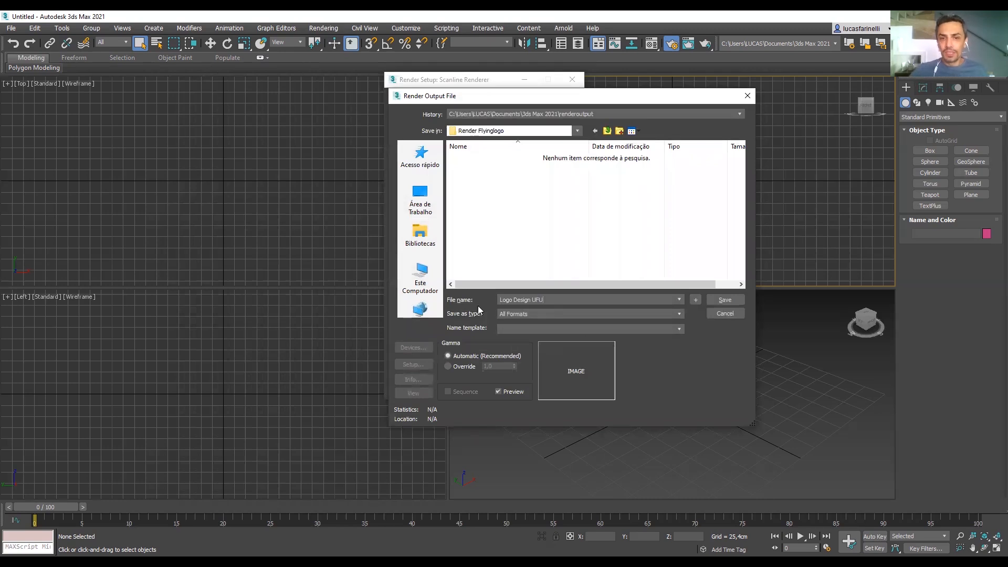
Save the render output Render Logo UFU as an AVI file with Codec IYUV Intel compression and close the render setup.
left_click(527, 314)
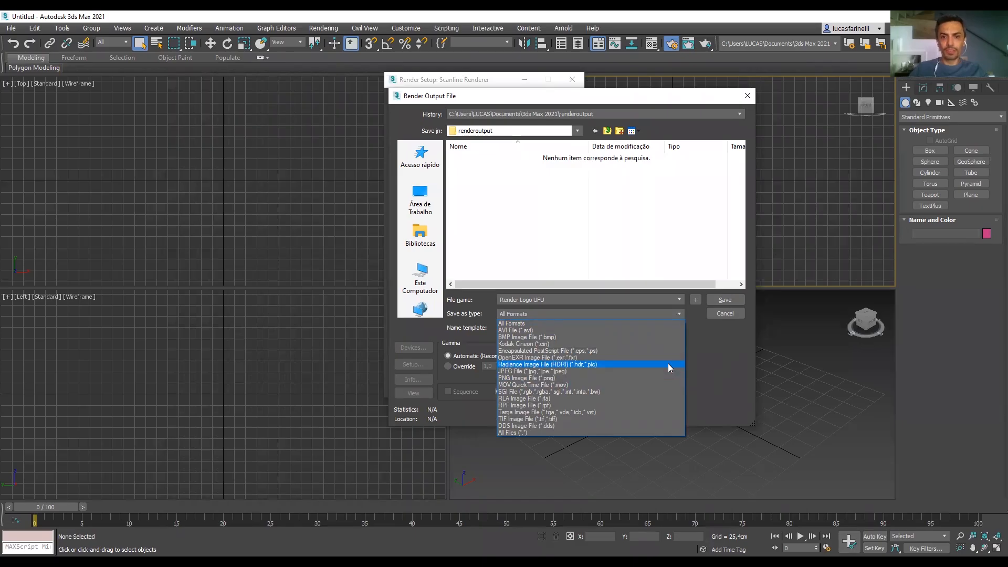
left_click(532, 331)
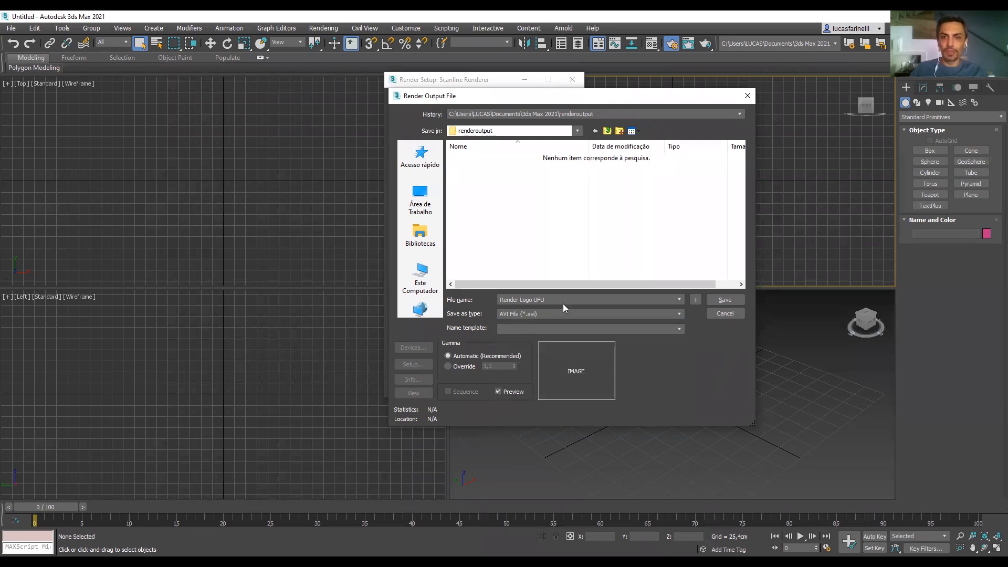
left_click(722, 301)
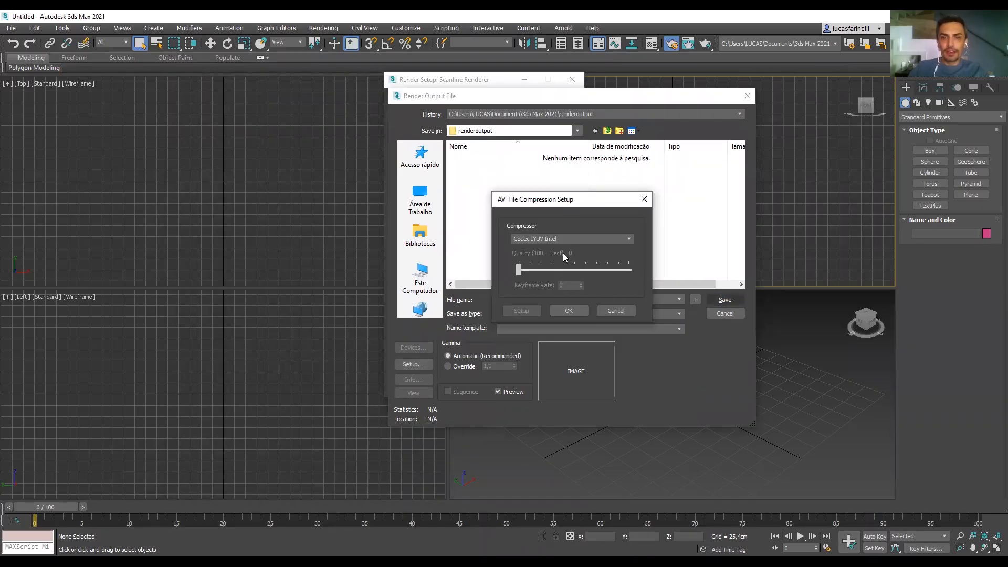
left_click(631, 239)
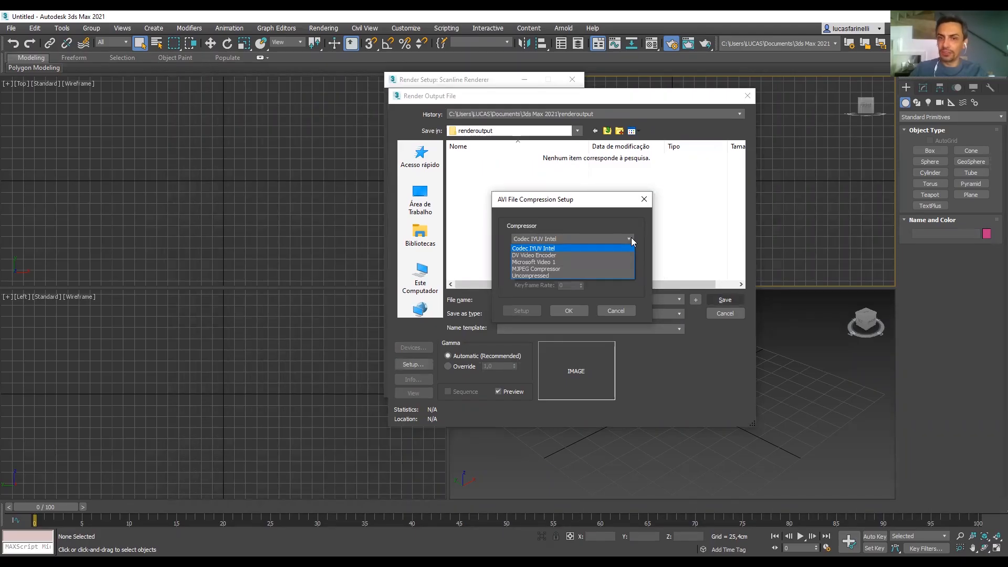
left_click(631, 240)
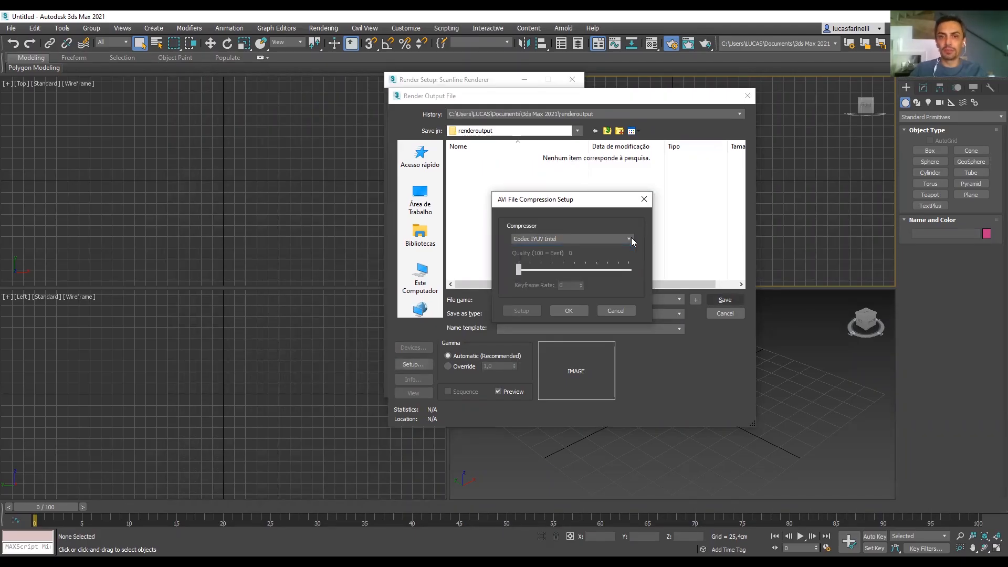
left_click(578, 312)
left_click(569, 311)
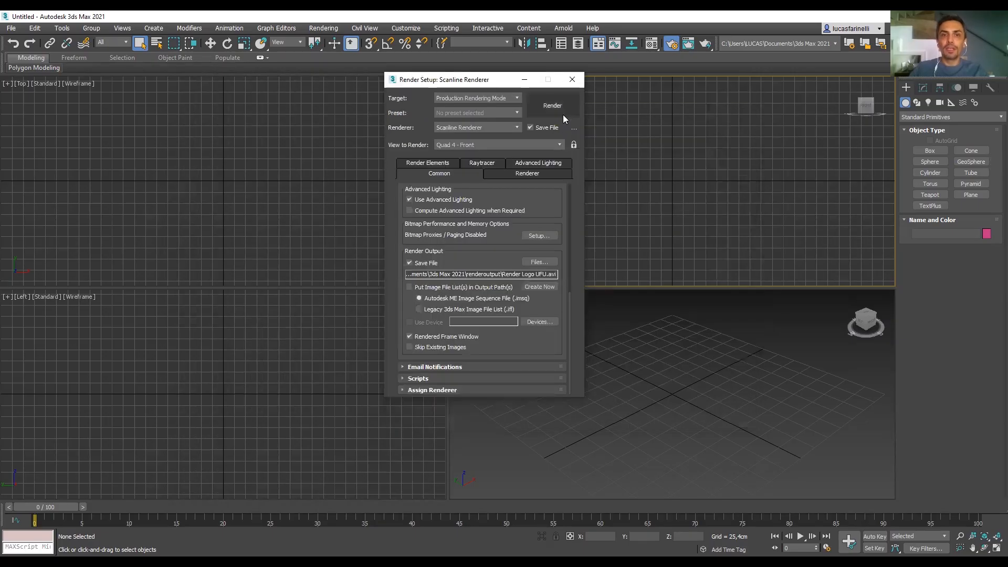
left_click(577, 82)
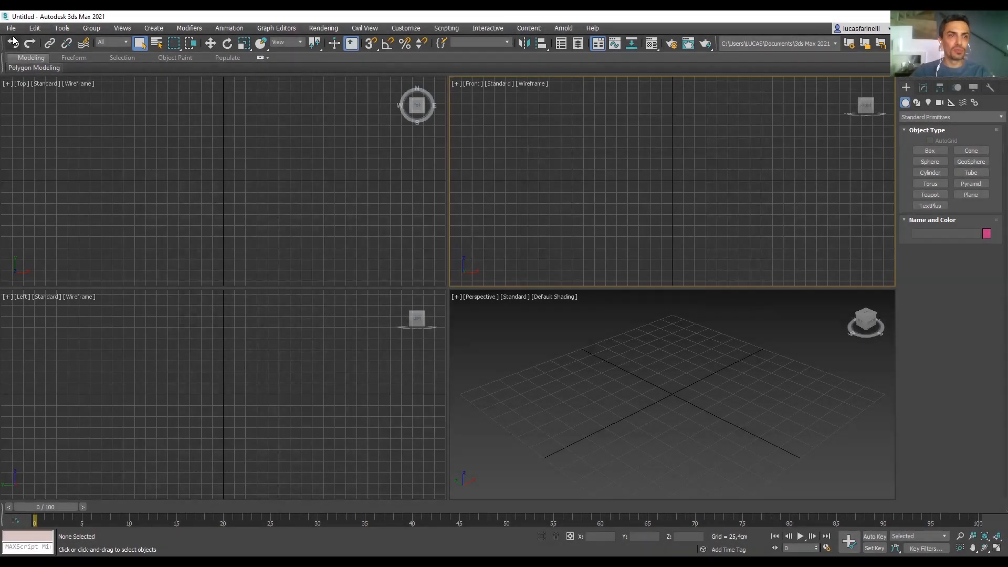
Import the Illustrator file Logo Design UFU from the Imagens folder, merging it with the current scene as multiple objects.
left_click(15, 31)
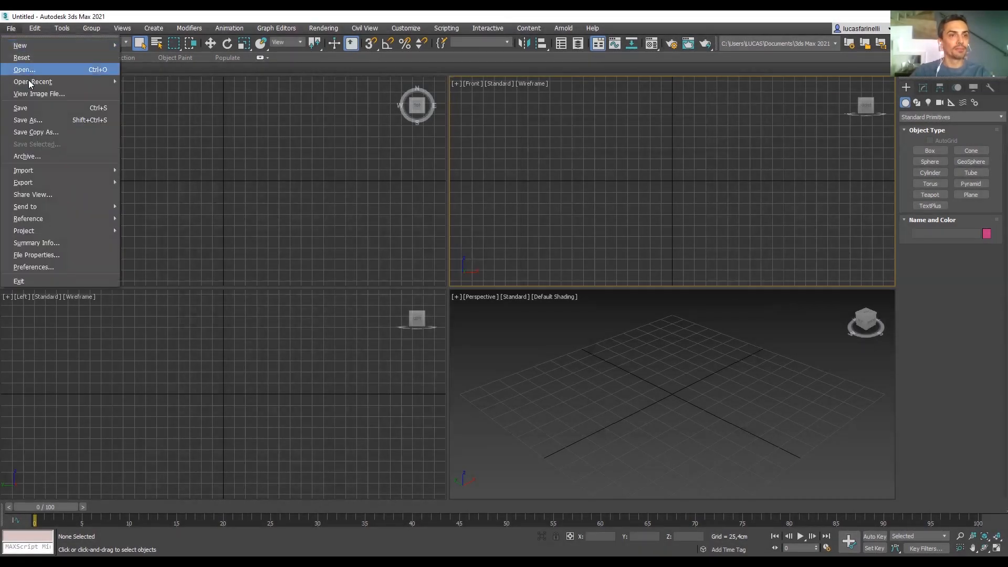
mouse_move(25, 32)
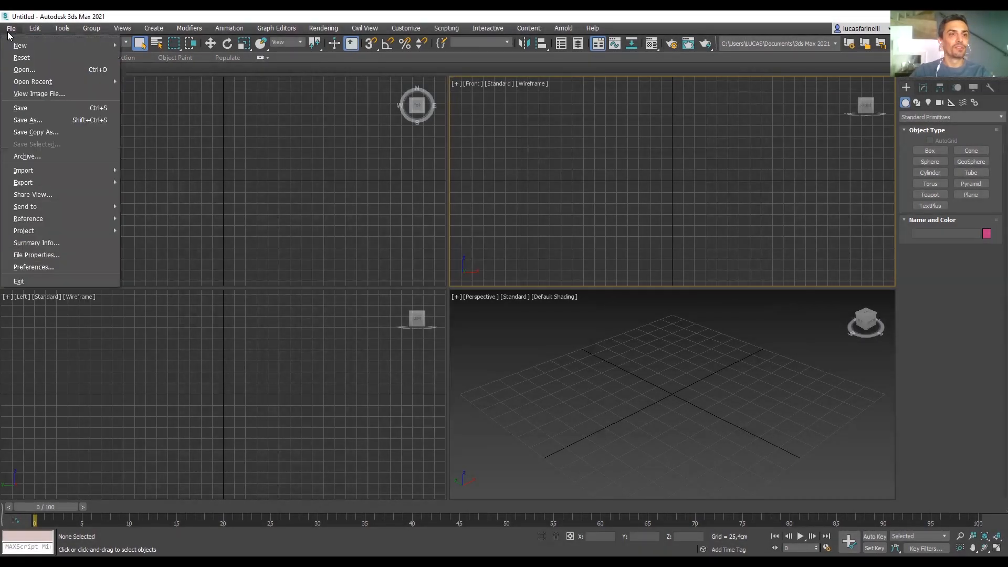
mouse_move(23, 172)
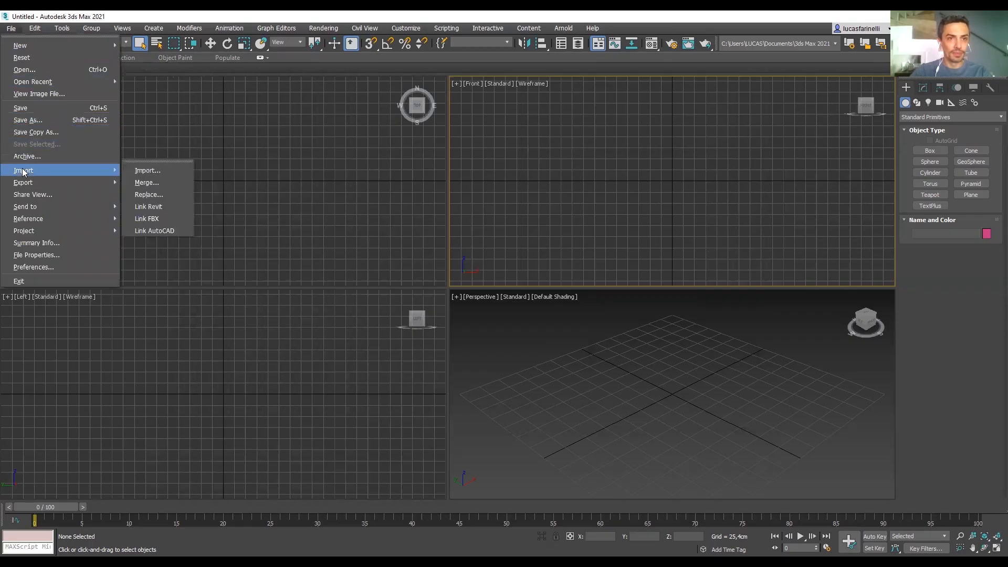
left_click(177, 170)
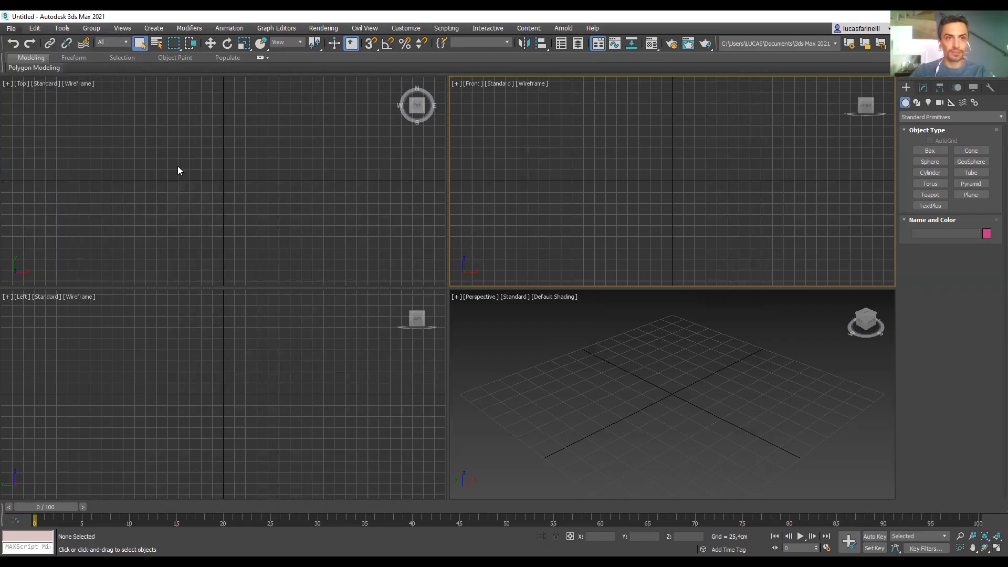
left_click(29, 215)
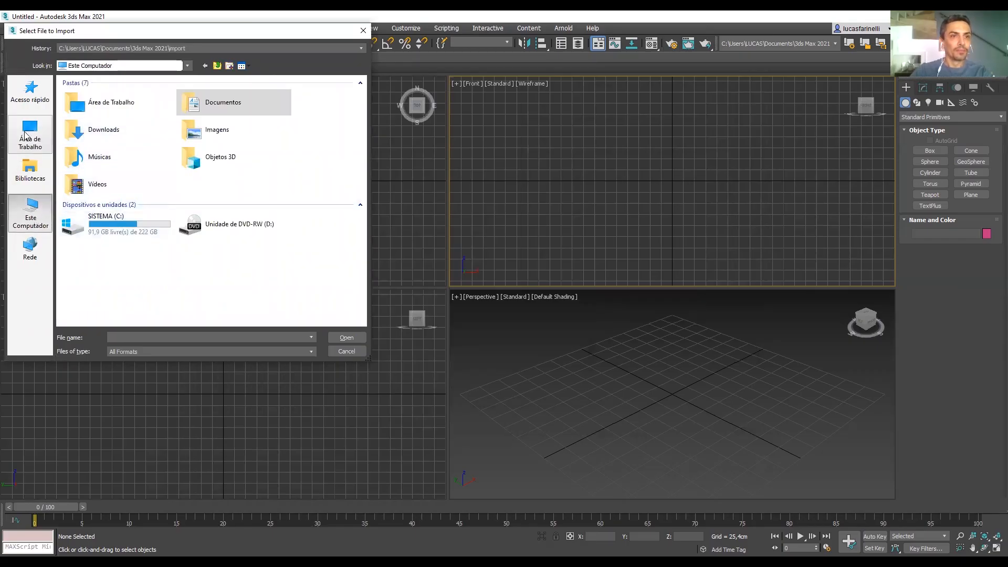
double_click(196, 126)
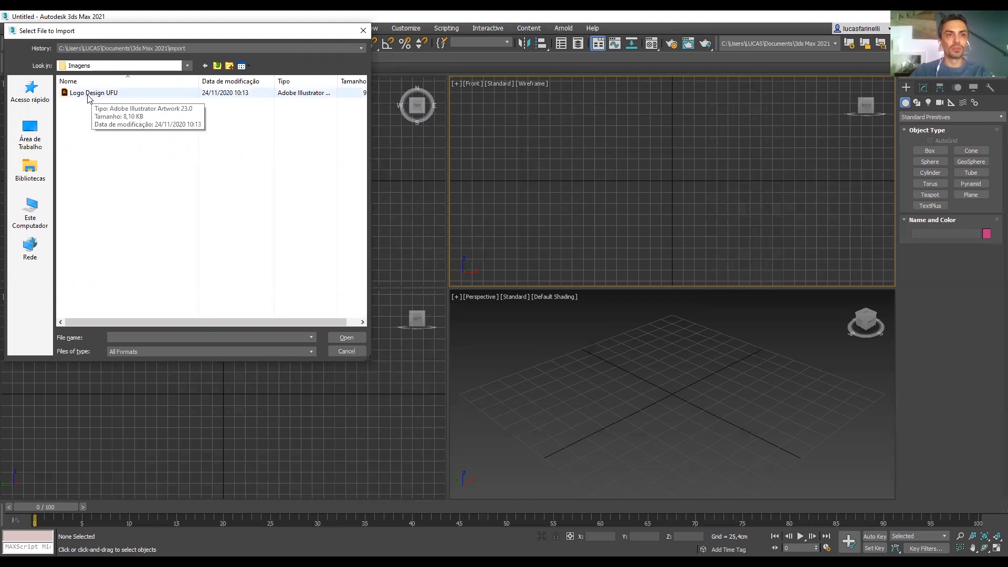
left_click(88, 95)
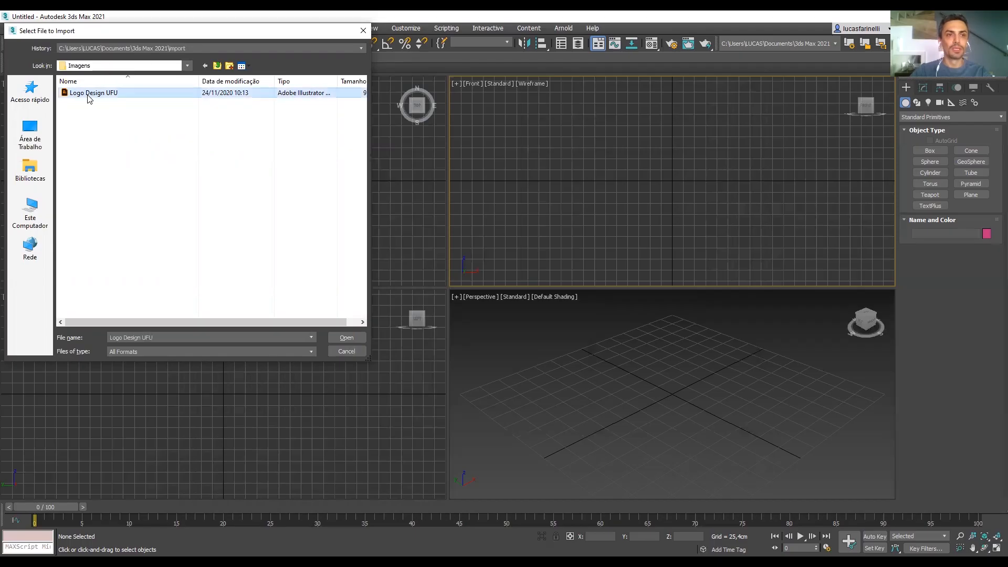
left_click(341, 337)
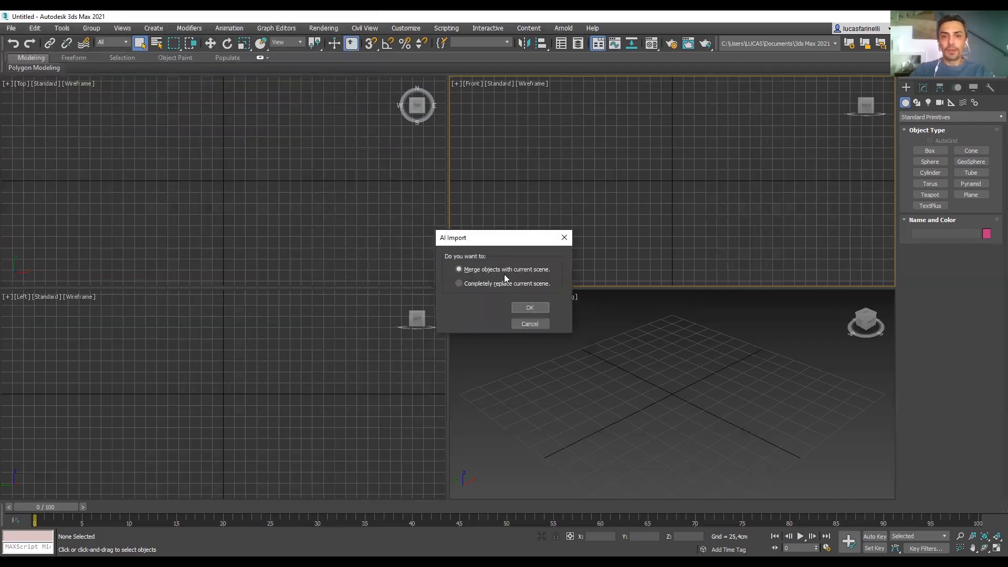
left_click(537, 308)
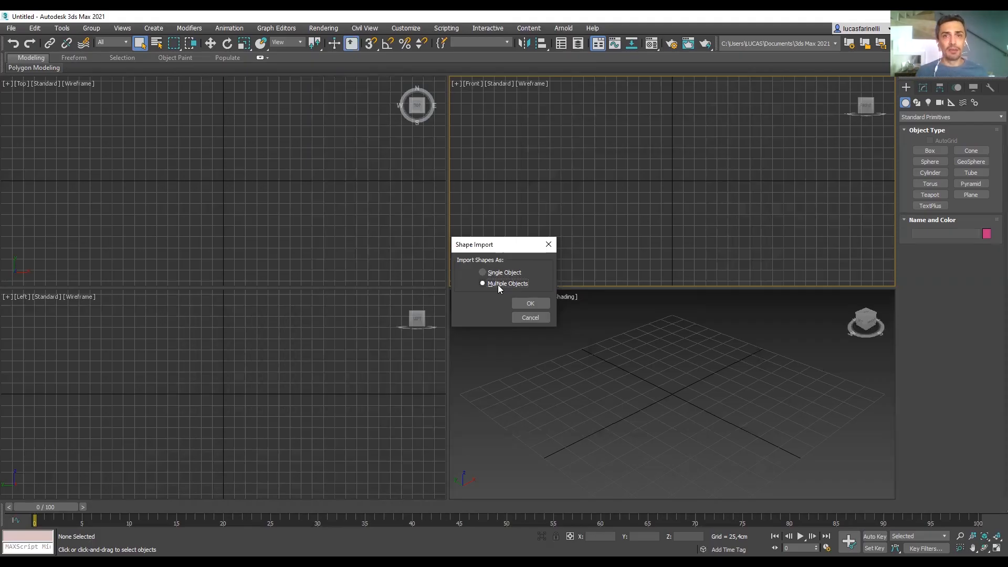
left_click(531, 304)
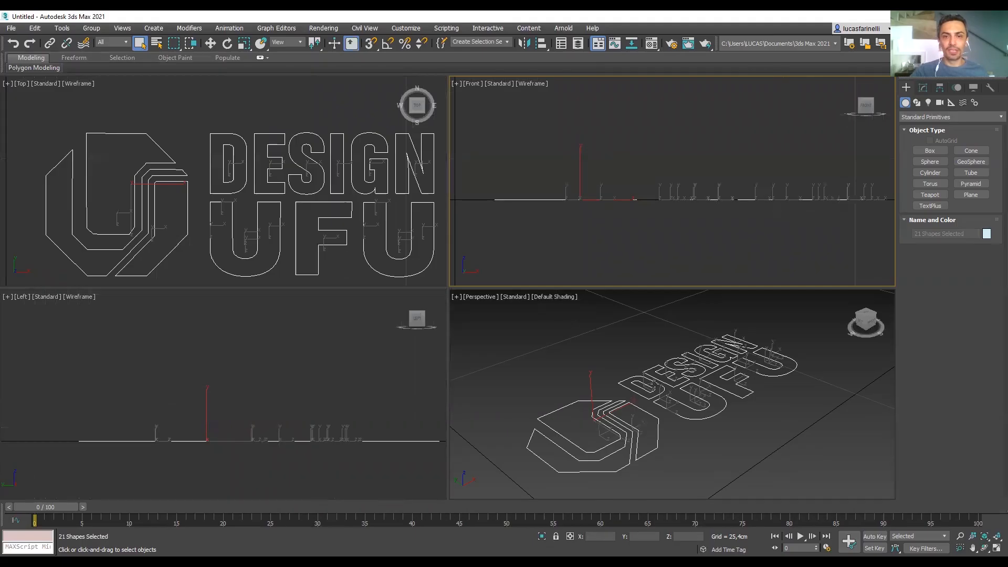
Select all the imported logo shapes together in the Perspective viewport.
scroll(581, 368, "down", 5)
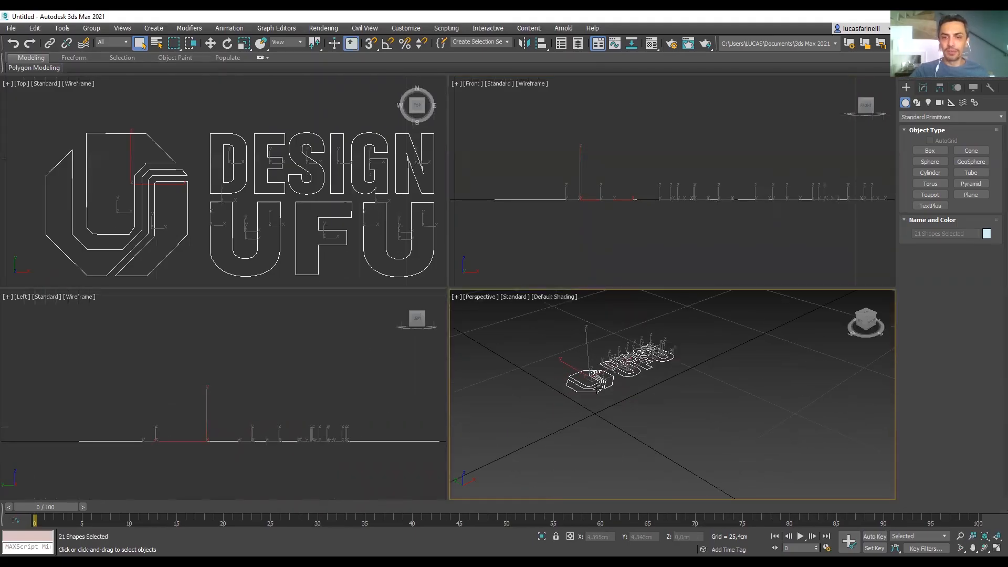
middle_click_drag(574, 345, 663, 361)
scroll(597, 380, "down", 4)
middle_click_drag(630, 399, 610, 416)
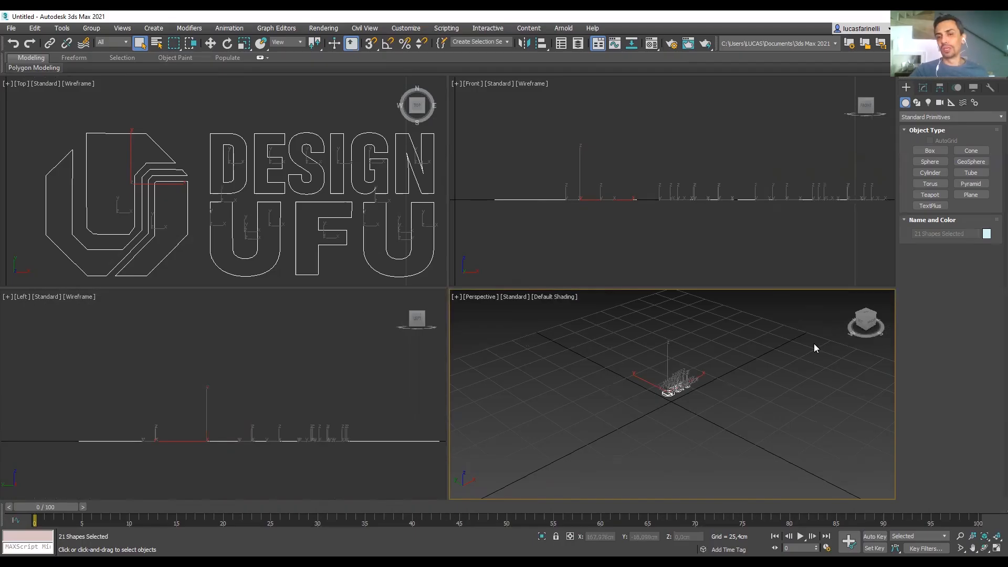
left_click(757, 381)
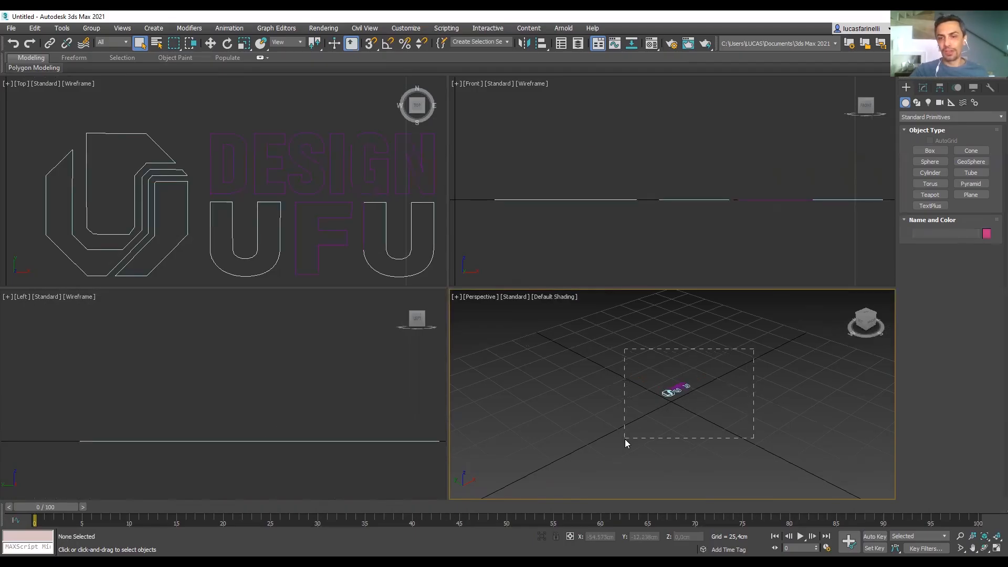
left_click_drag(625, 444, 626, 443)
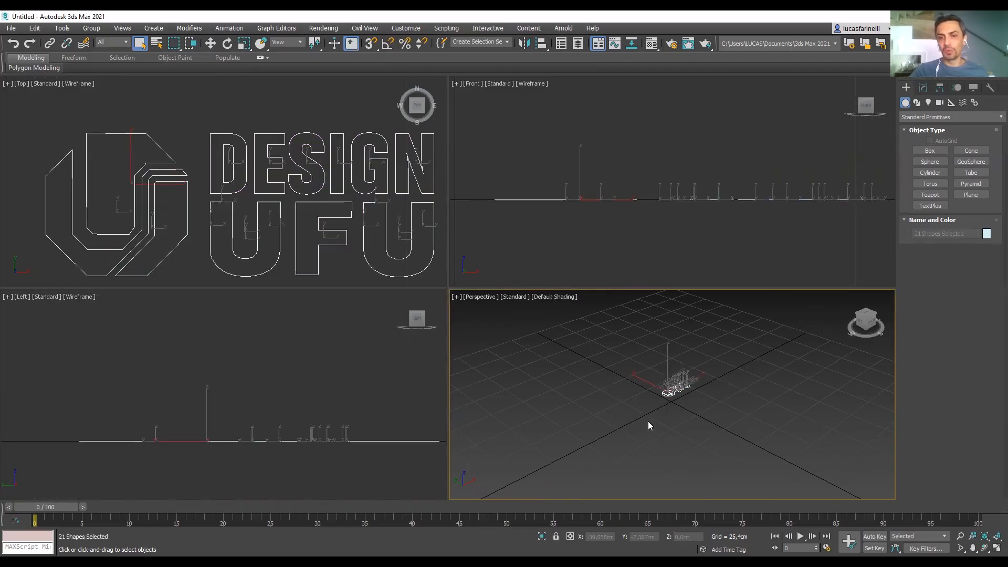
Scale the selected logo shapes up uniformly in the Perspective view until the logo spans most of the grid.
left_click(244, 47)
left_click_drag(676, 390, 549, 208)
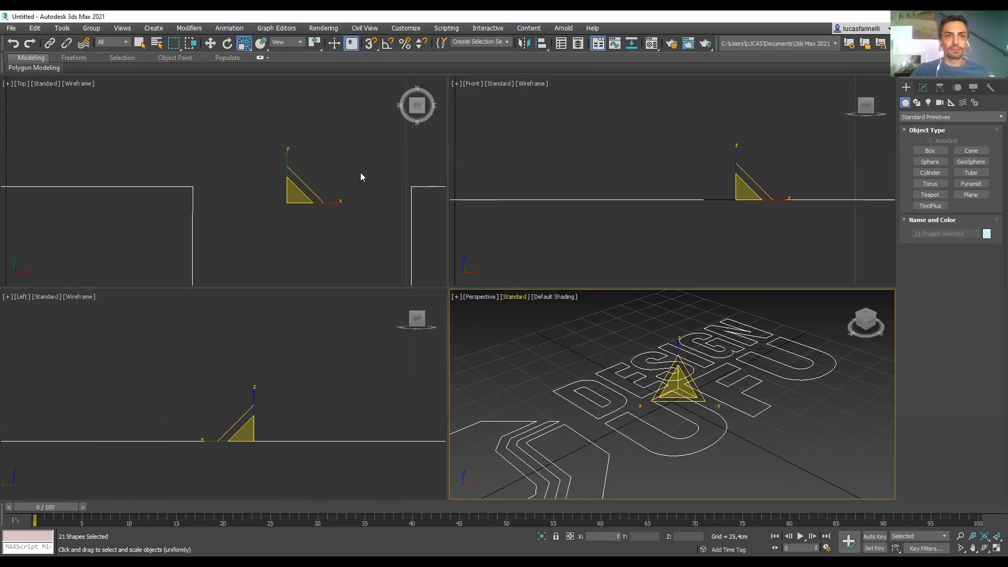
left_click(211, 41)
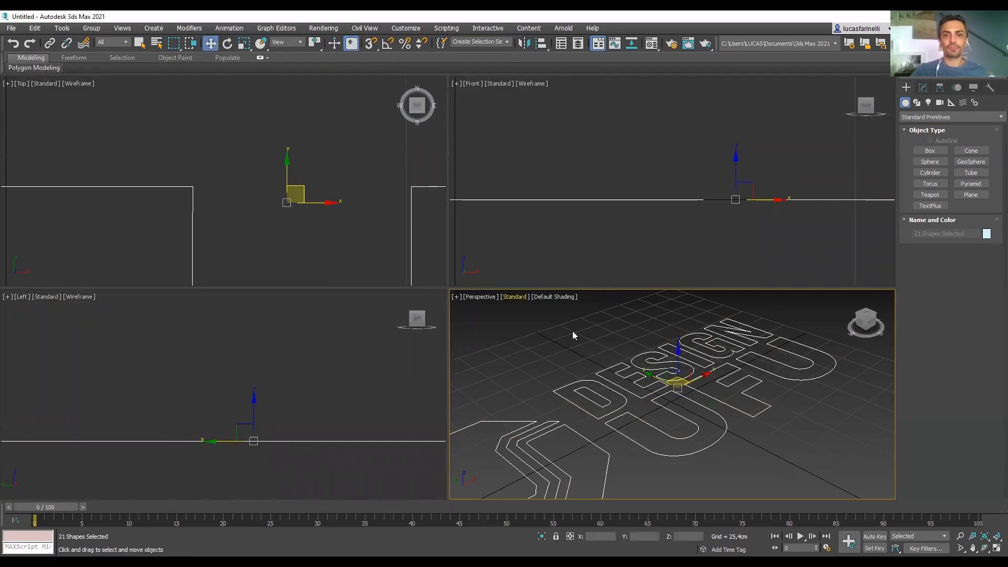
Reselect all the logo shapes and maximize the Perspective viewport with the whole logo in frame.
left_click(784, 444)
middle_click_drag(783, 444, 765, 441)
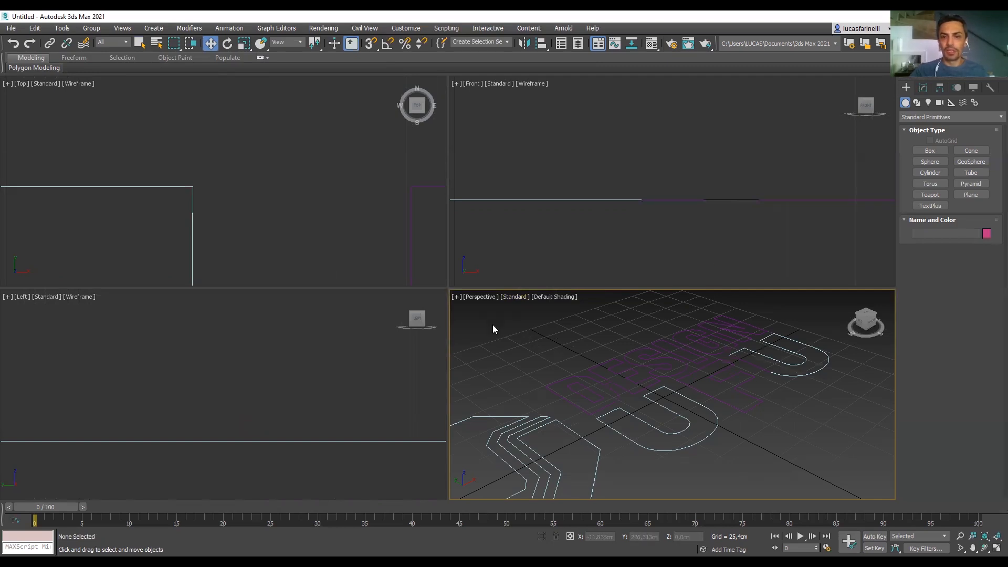
left_click_drag(852, 479, 852, 479)
middle_click_drag(670, 466, 679, 448)
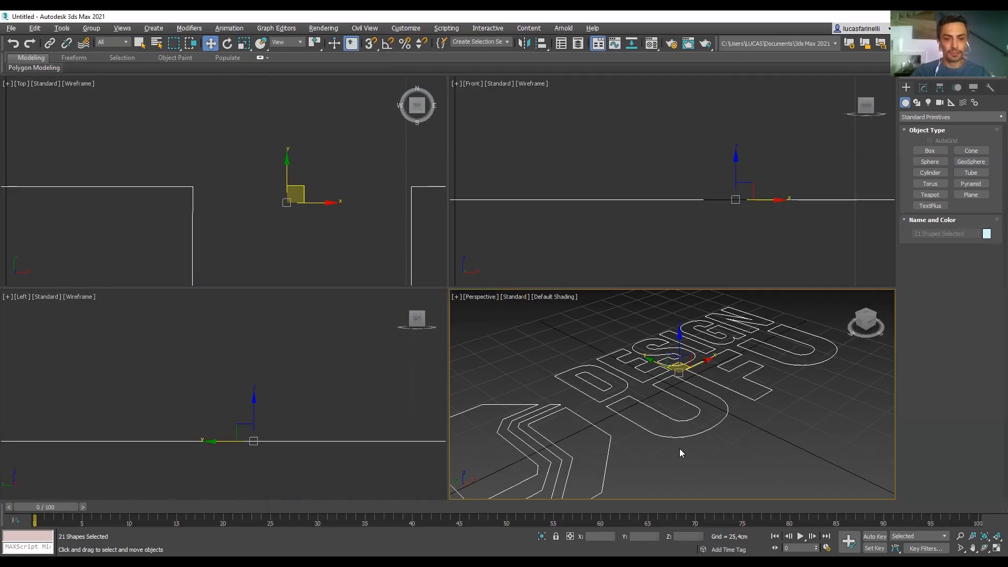
key("alt+w")
middle_click_drag(560, 420, 577, 397)
scroll(593, 424, "down", 3)
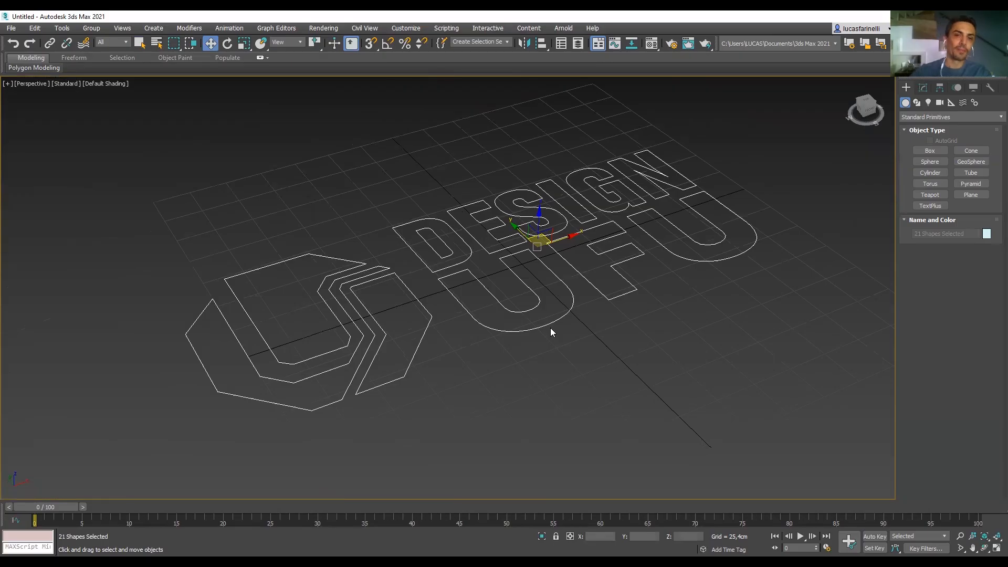
Try an Extrude modifier with an amount of 2,54 cm on the symbol's inner shape, and remove the modifier.
key("Delete")
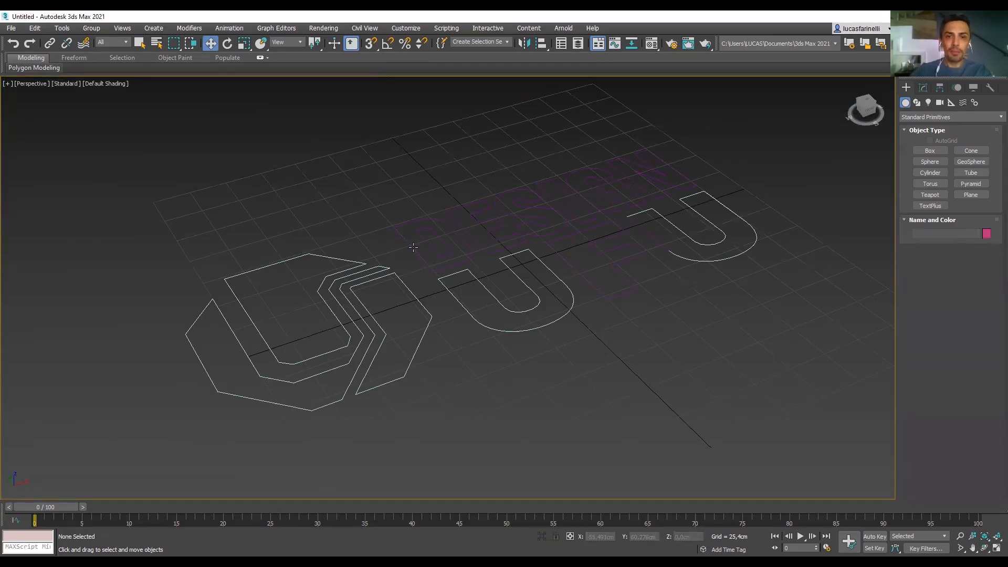
left_click(304, 256)
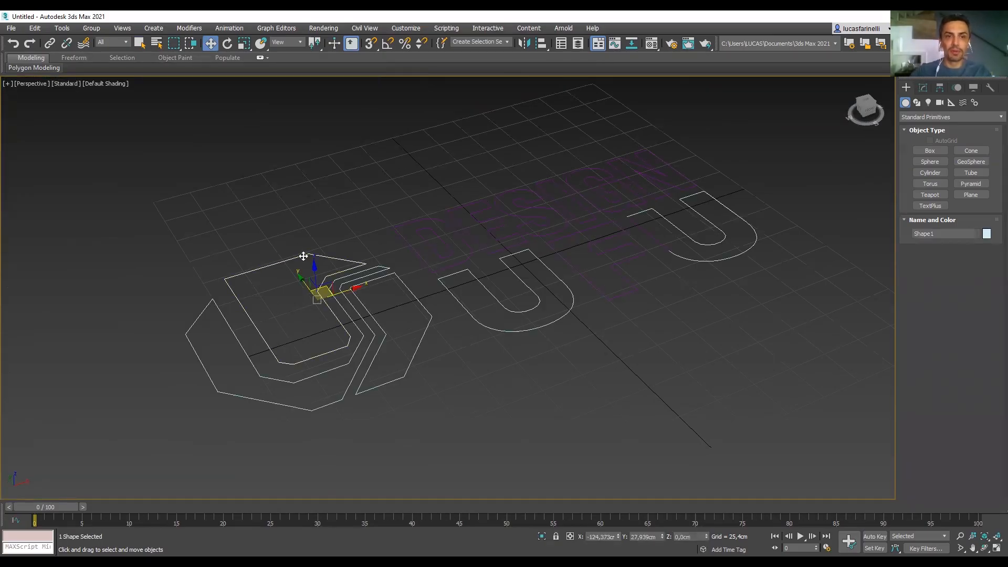
left_click(992, 117)
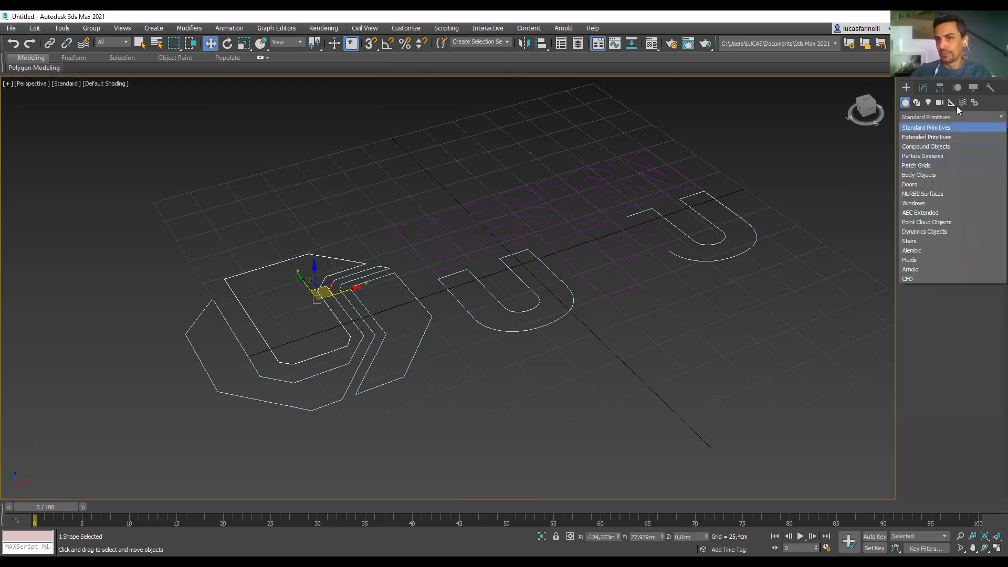
left_click(921, 88)
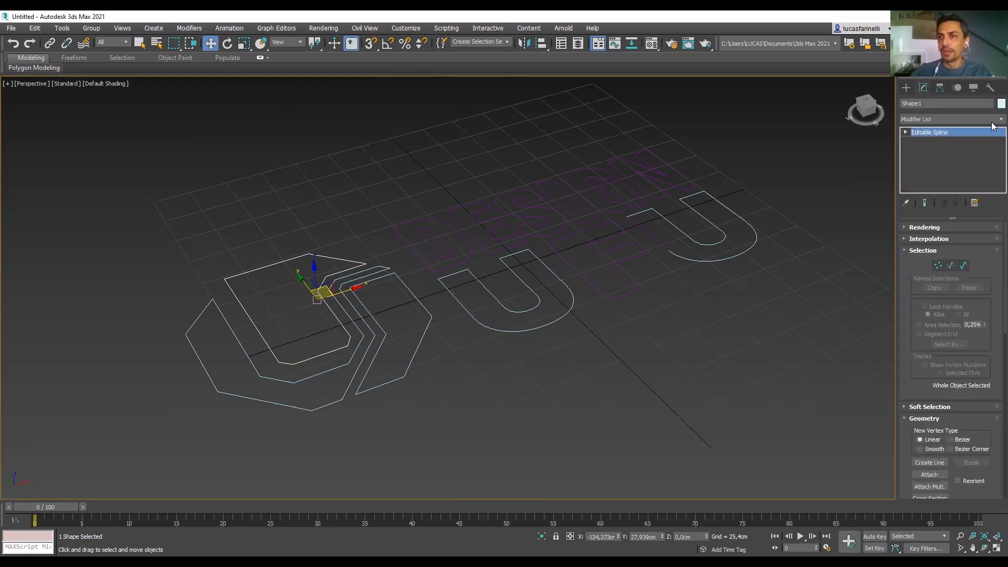
left_click(993, 120)
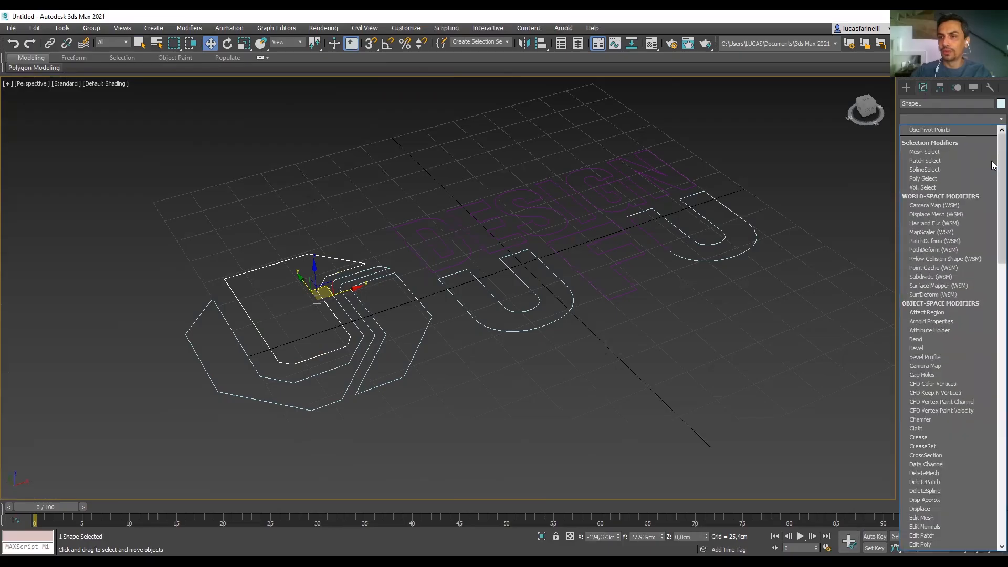
scroll(954, 288, "down", 5)
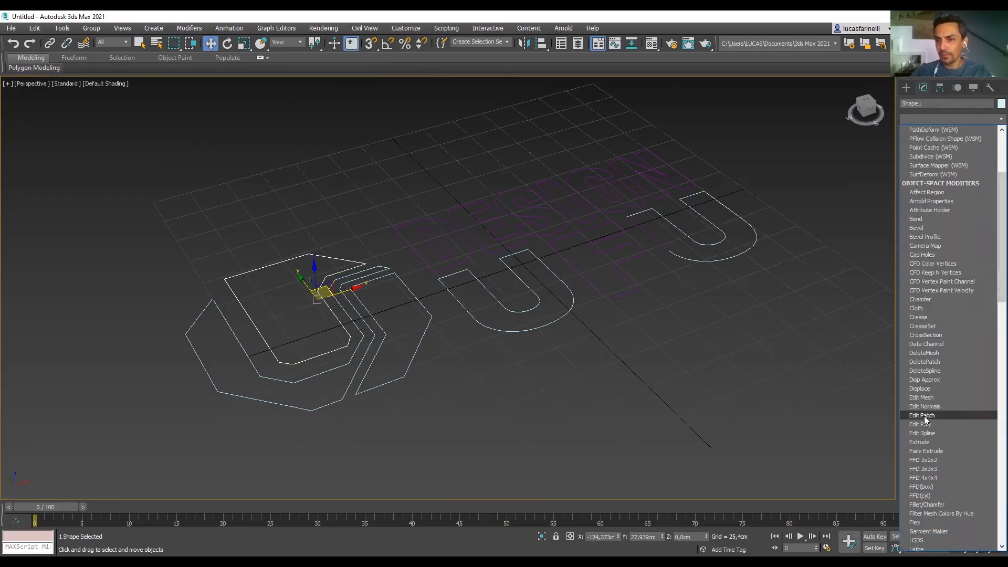
left_click(927, 442)
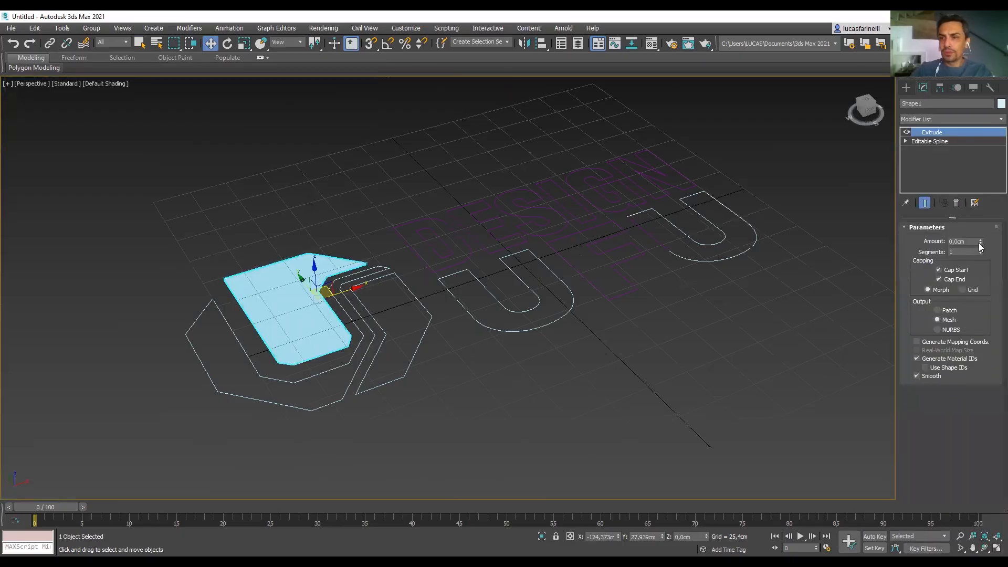
mouse_move(979, 243)
left_mouse_down()
mouse_move(979, 210)
mouse_move(976, 252)
mouse_move(975, 242)
left_mouse_up()
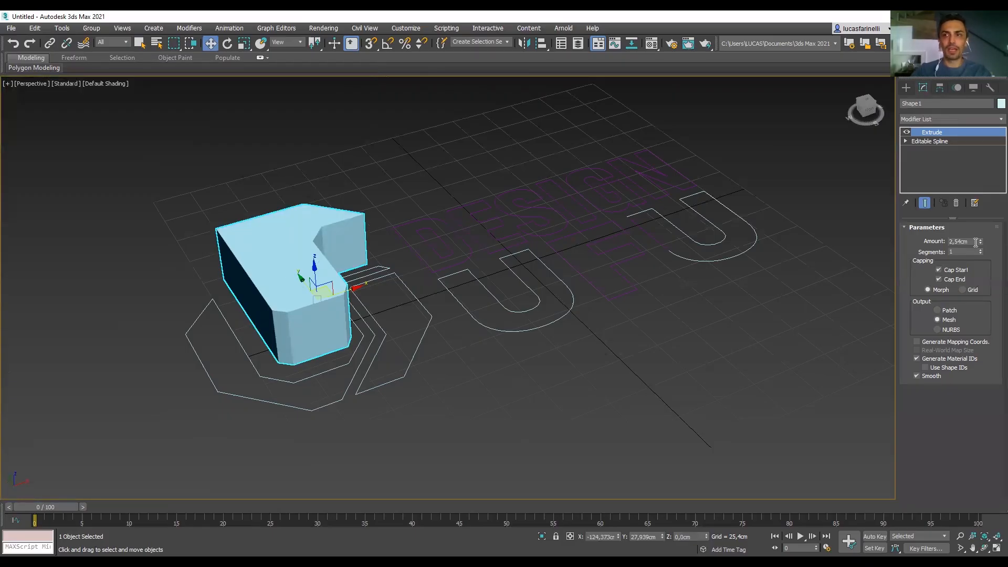
left_click(957, 203)
left_click(587, 373)
Apply a Bevel modifier to the symbol's large outer shape that wraps around the inner one.
middle_click_drag(586, 390, 477, 412, "alt")
scroll(446, 376, "up", 4)
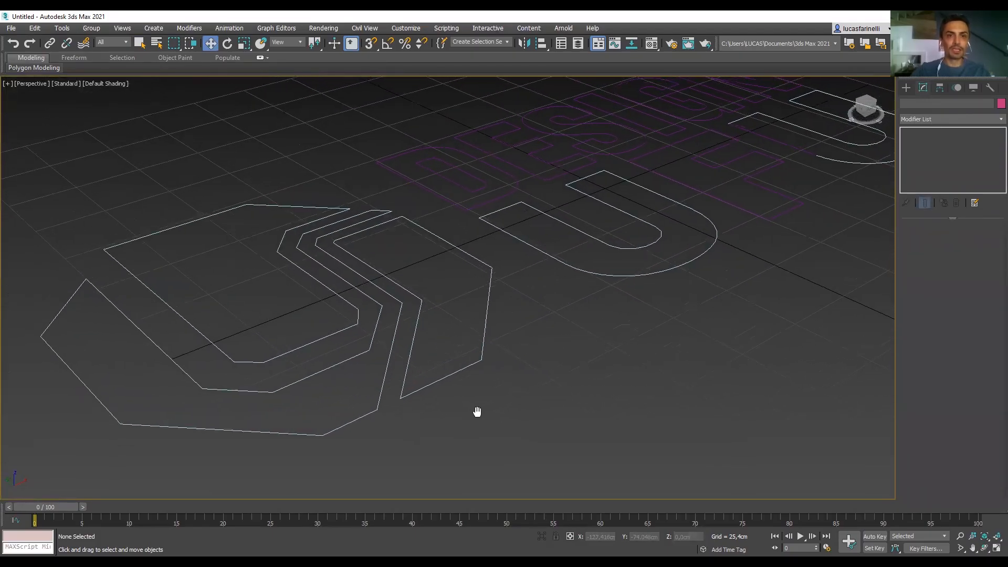
left_click(359, 418)
left_click(993, 123)
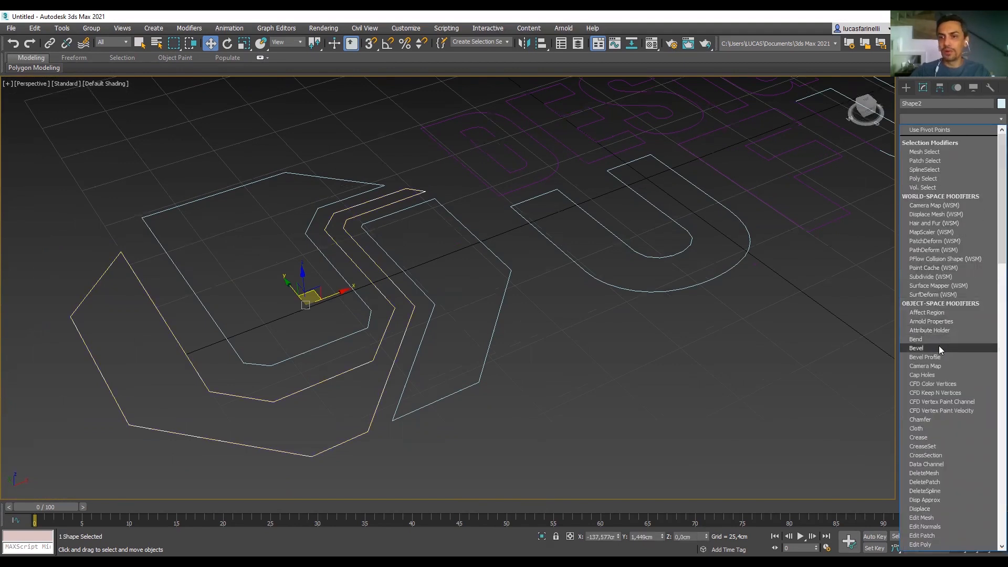
left_click(940, 348)
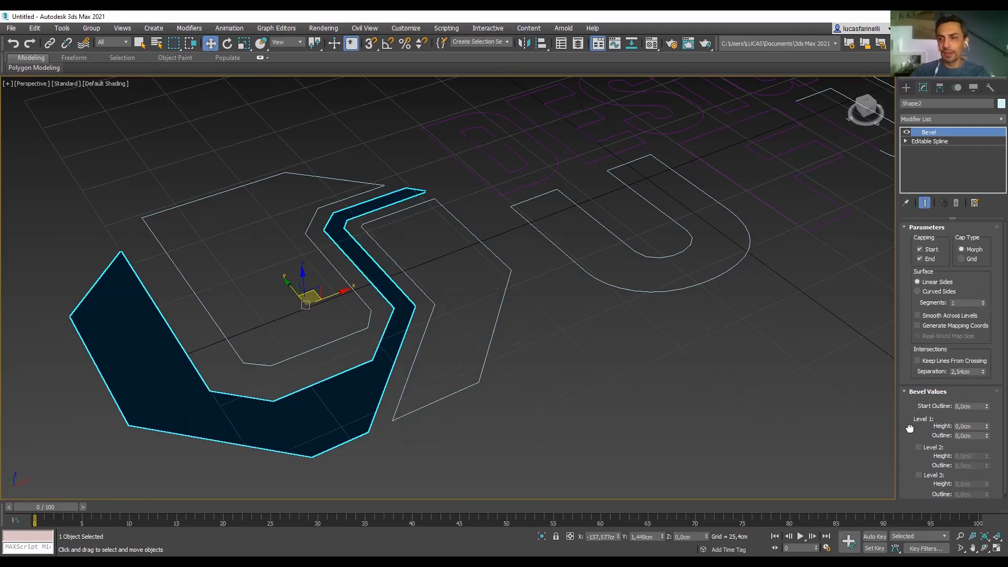
Set the bevel's Level 1 height to 0,3 cm.
left_click_drag(910, 428, 910, 400)
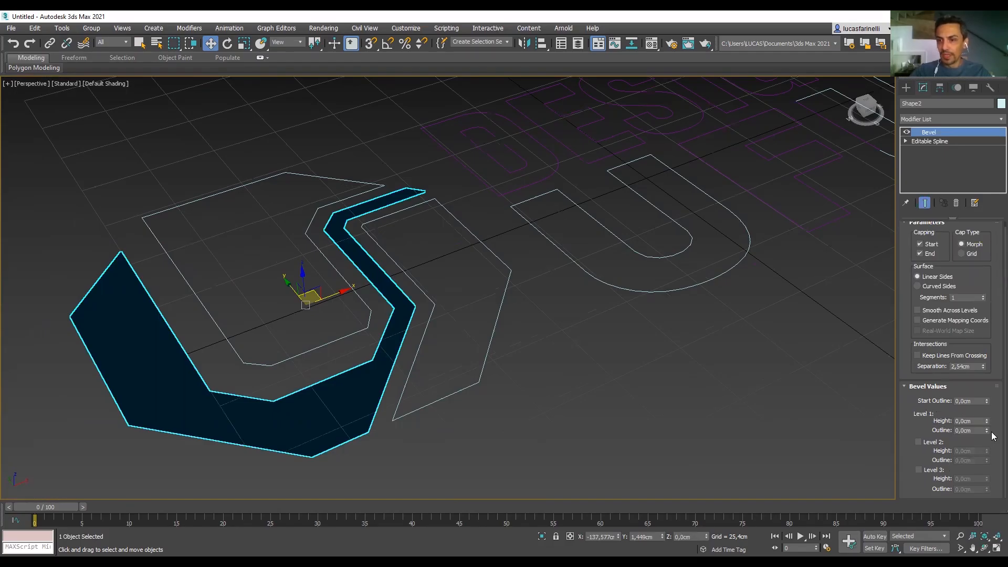
left_click_drag(987, 420, 951, 414)
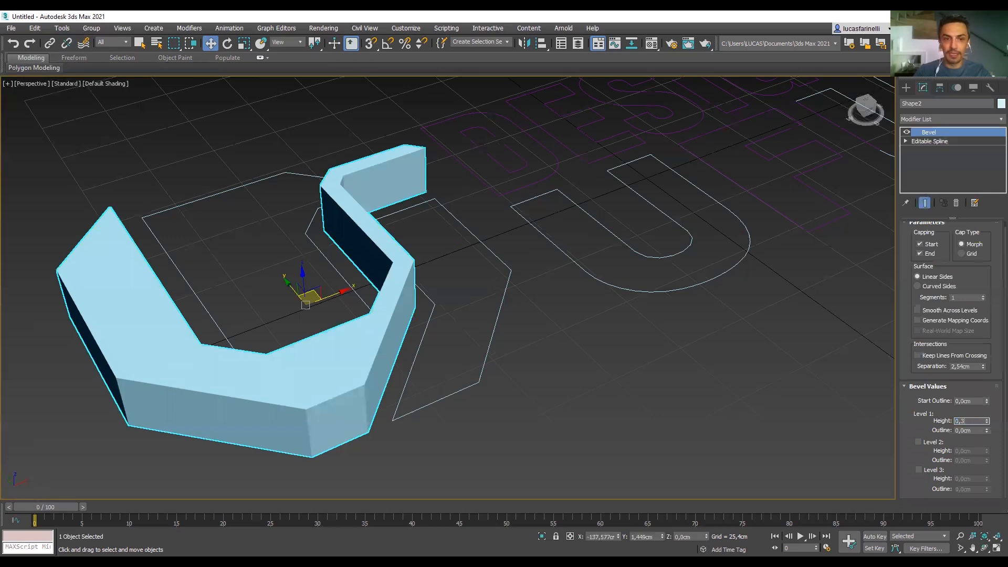
key("Return")
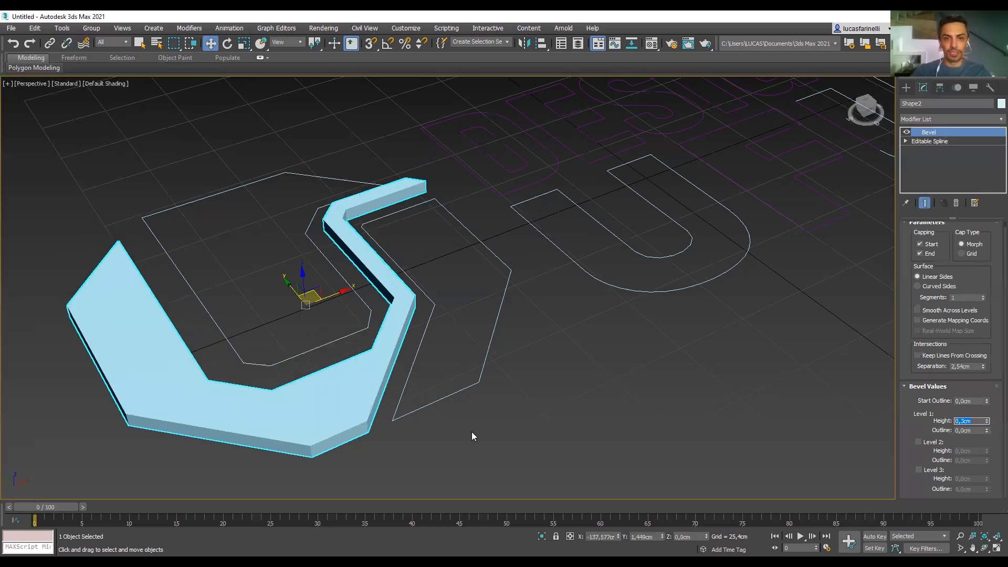
Set the bevel's Level 1 outline to 0,1 cm.
middle_click_drag(472, 432, 525, 402)
middle_click_drag(430, 412, 429, 398, "alt")
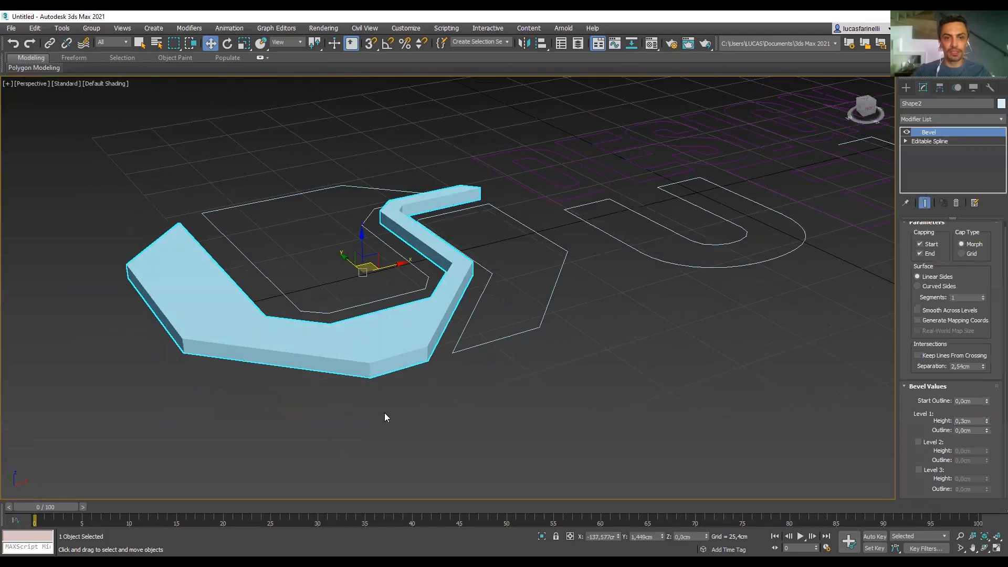
scroll(399, 389, "up", 5)
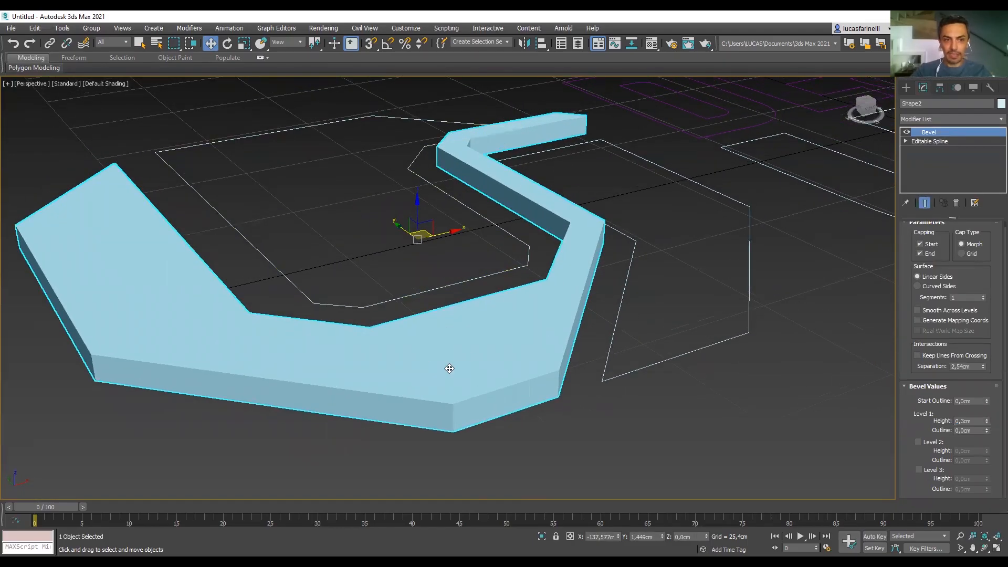
left_click(971, 430)
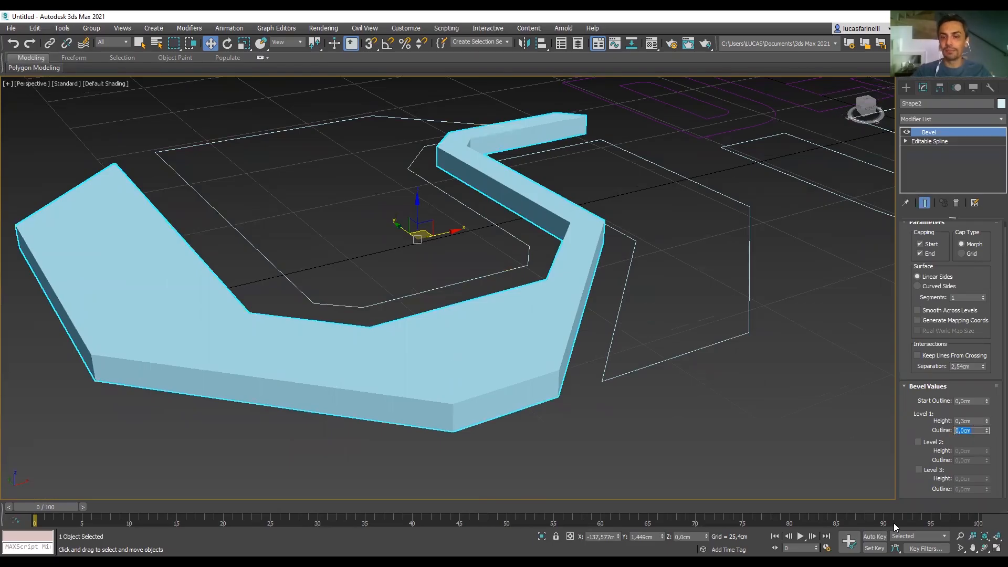
type("0")
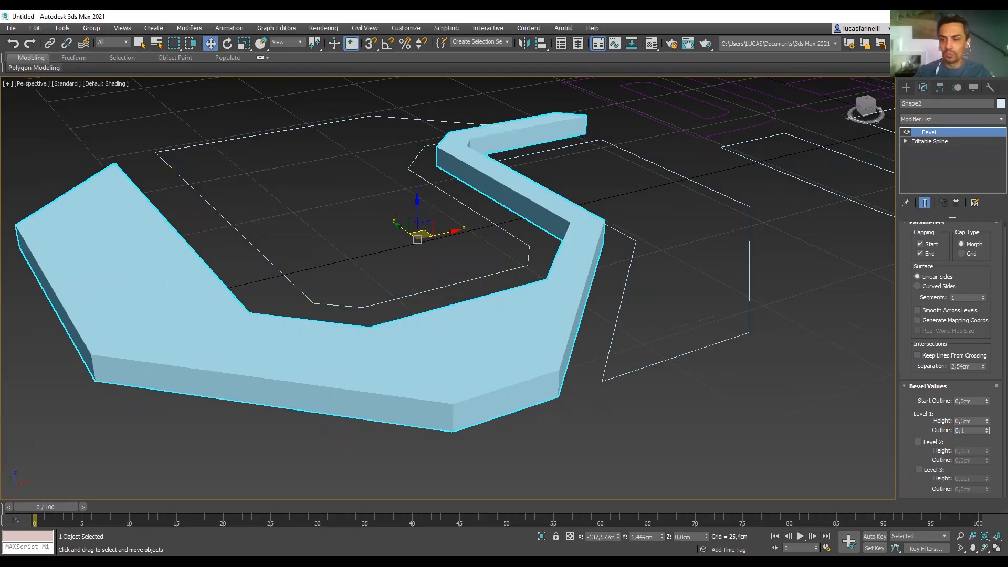
type(",1")
key("Return")
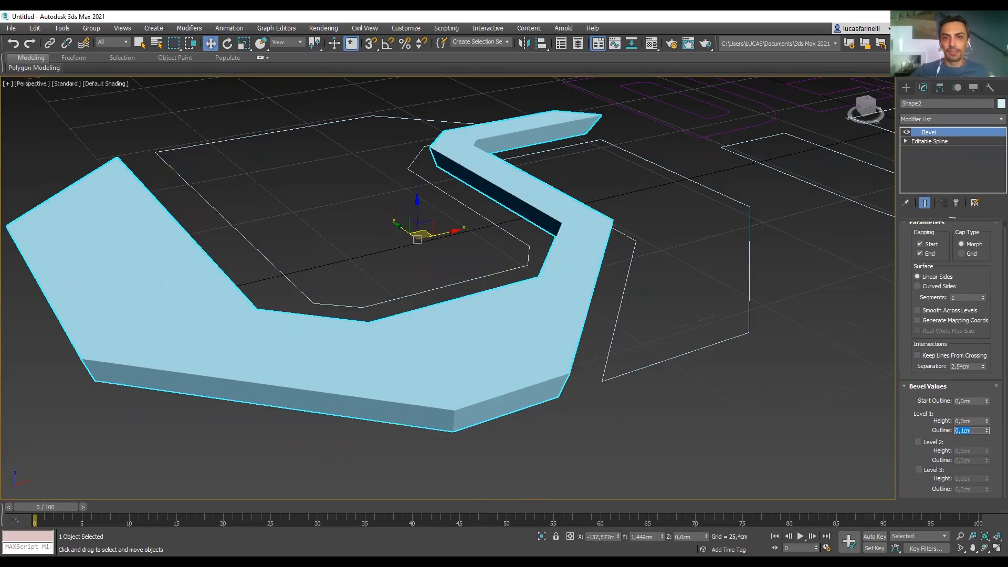
Enable the bevel's Level 2 and set its height to 0,5 cm.
left_click(918, 442)
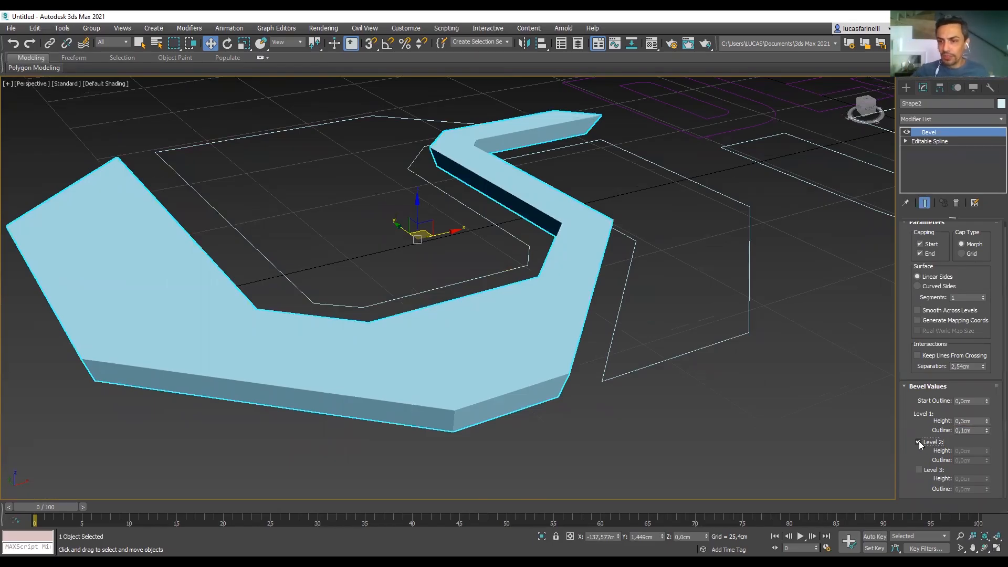
double_click(975, 451)
type("0,5")
key("Return")
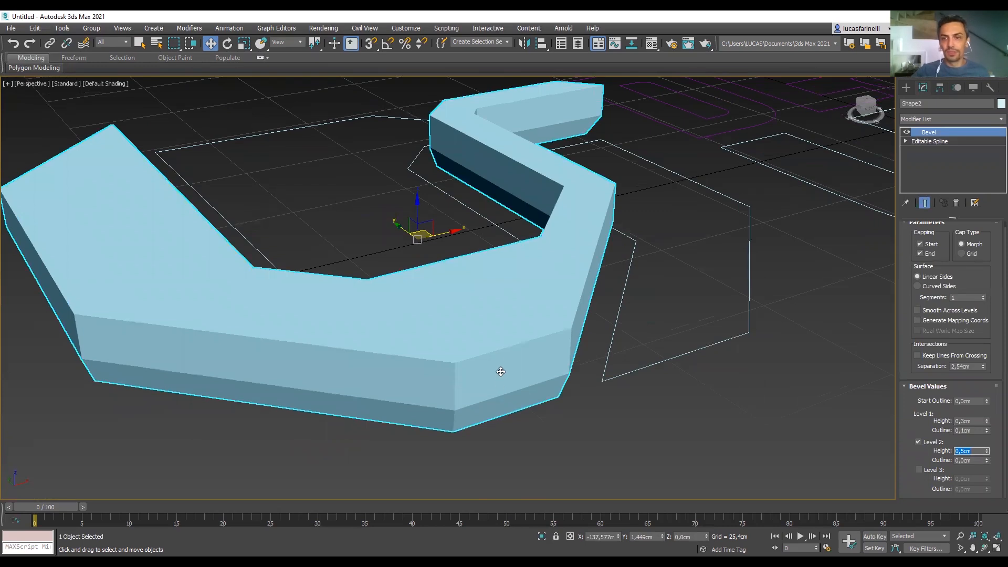
Enable the bevel's Level 3 and set its height to 0,3 cm.
left_click(925, 470)
left_click(971, 479)
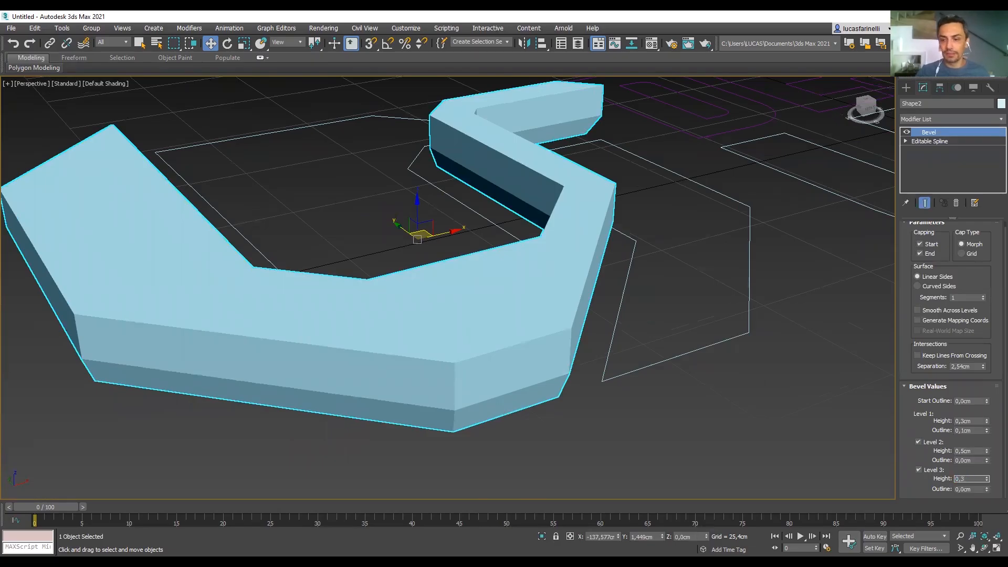
type("0,3")
key("Return")
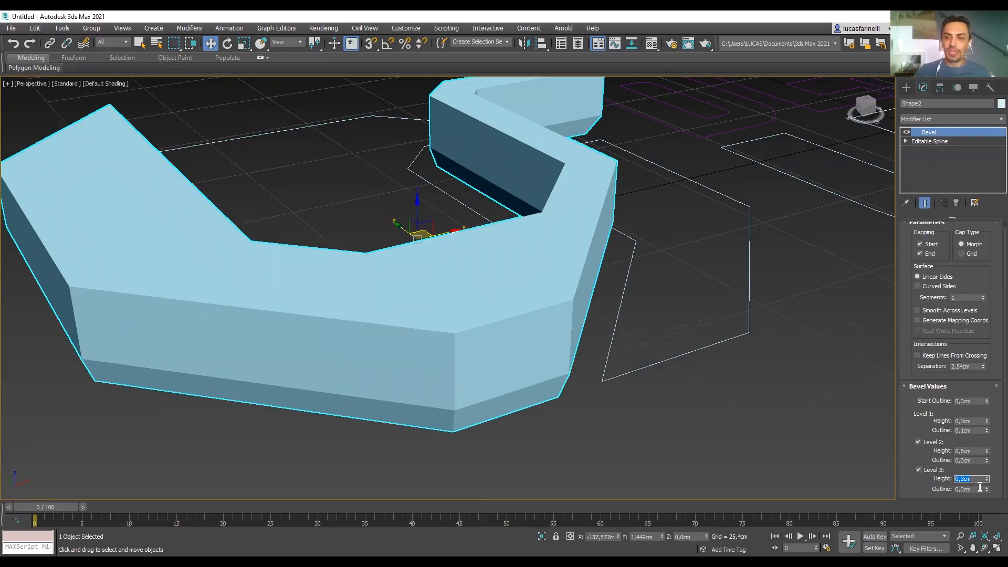
Set the bevel's Level 3 outline to -0,1 cm.
left_click(957, 489)
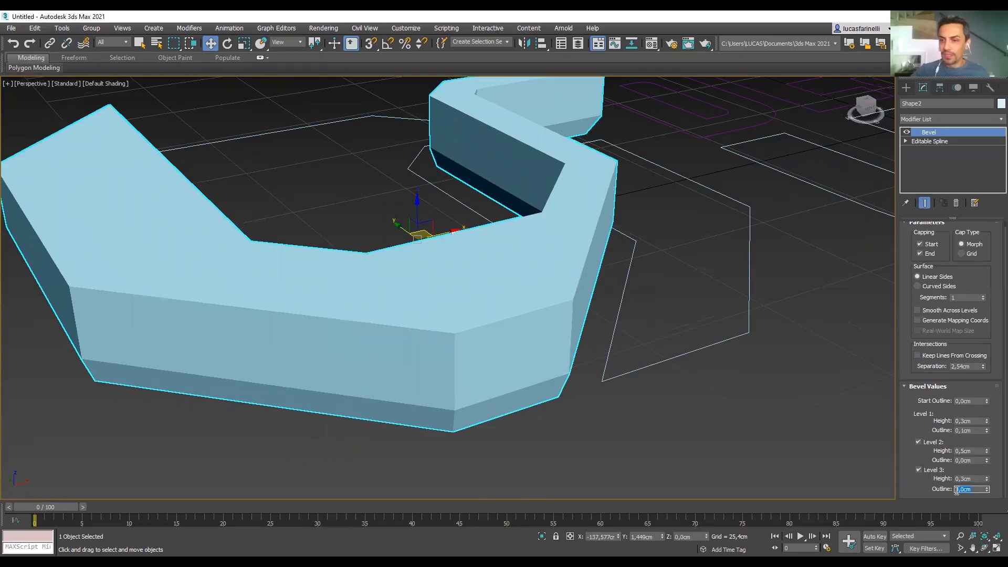
type("-")
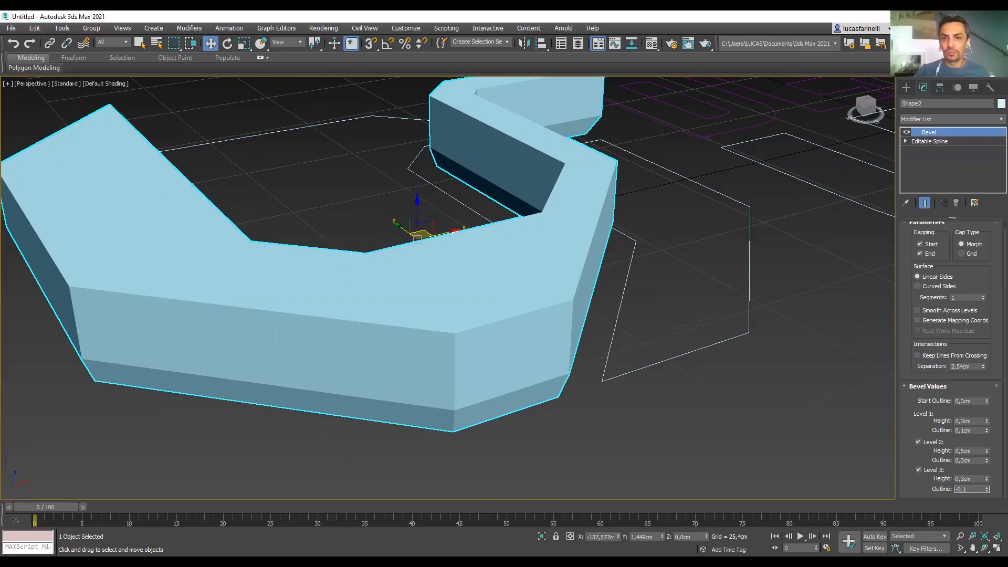
type("0,1")
key("Return")
middle_click_drag(685, 450, 659, 392)
scroll(660, 396, "down", 6)
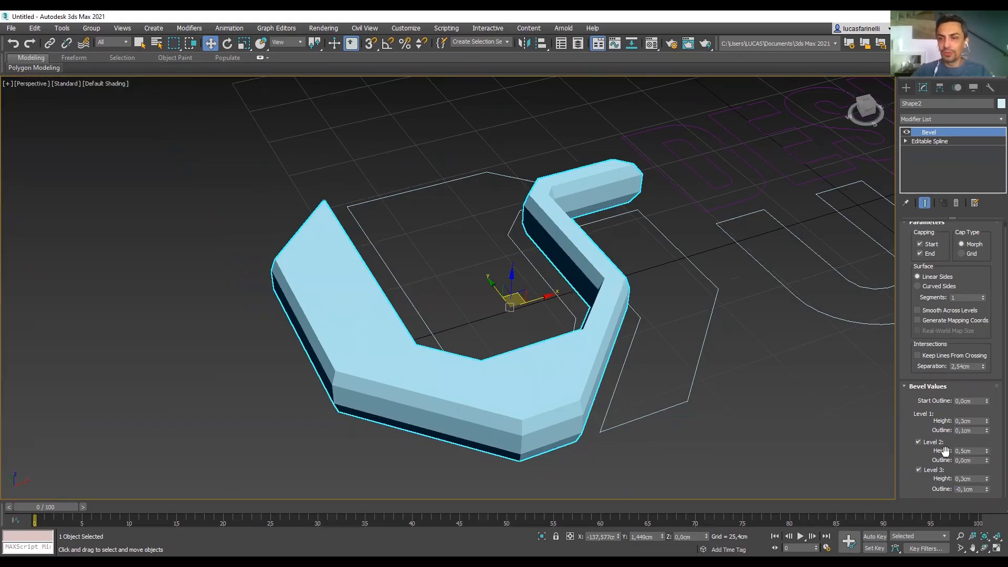
Try stronger Level 3 outline values of -0,2 cm and -0,3 cm on the bevel and check the top face.
left_click(967, 490)
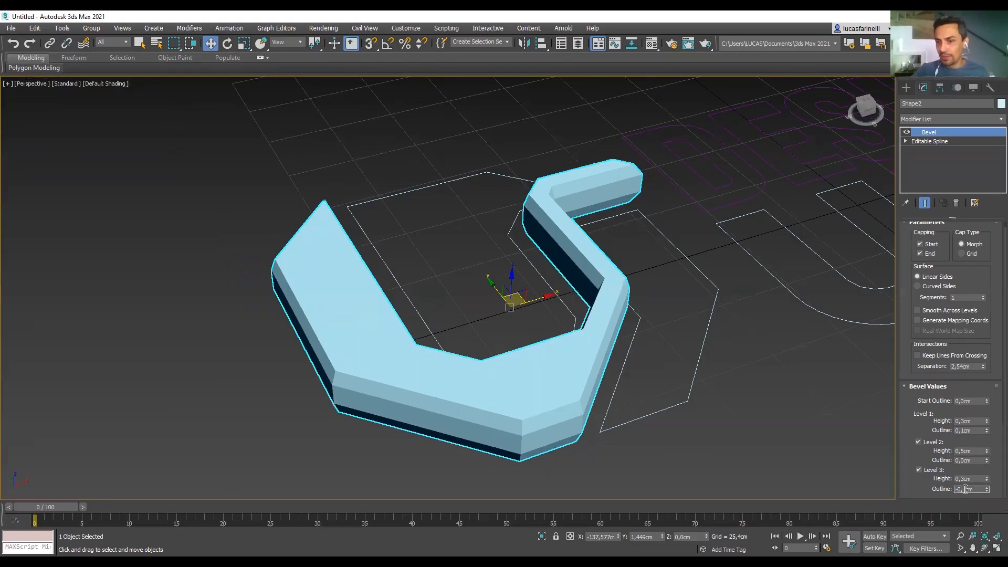
type("-")
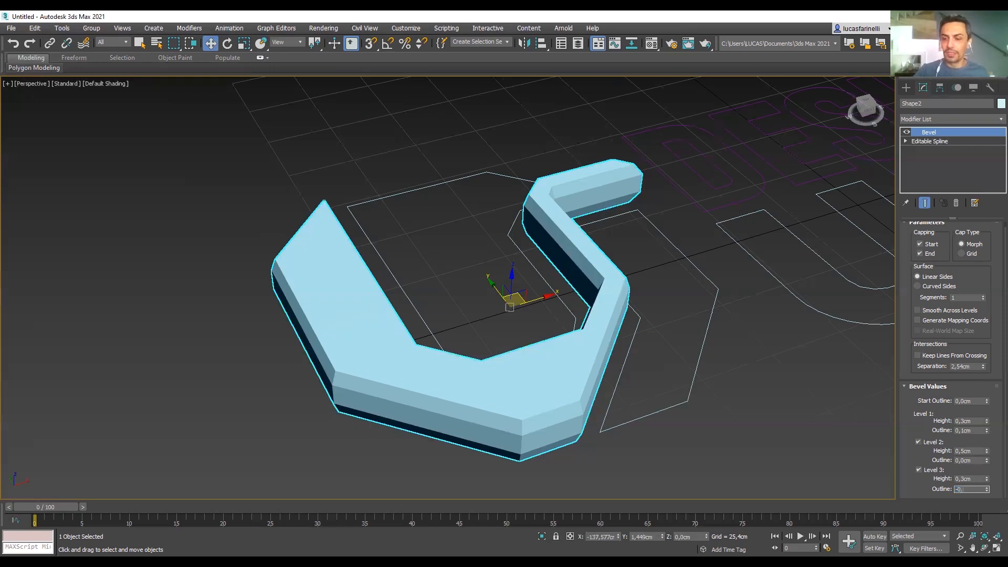
key("Return")
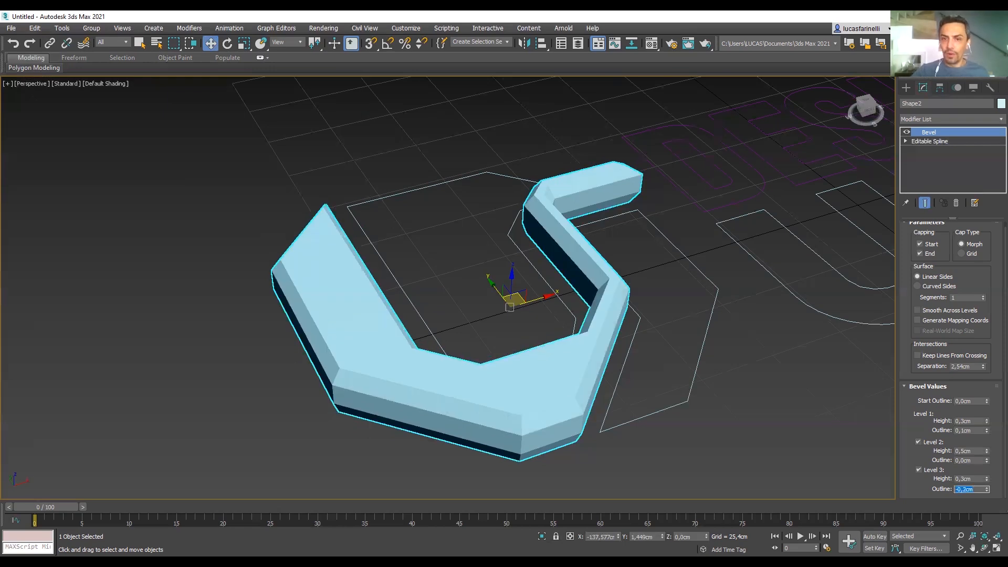
type("-")
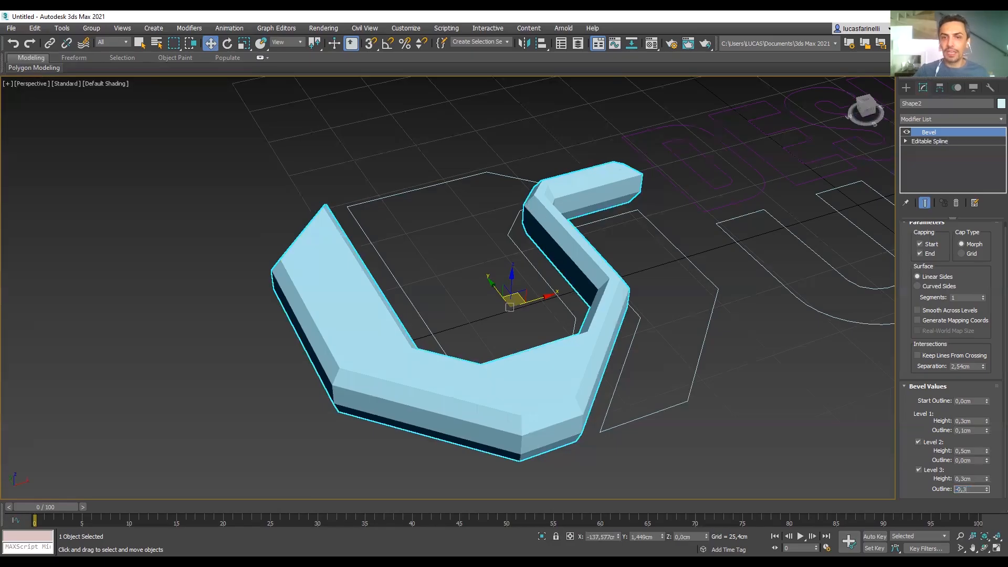
type("0,3")
key("Return")
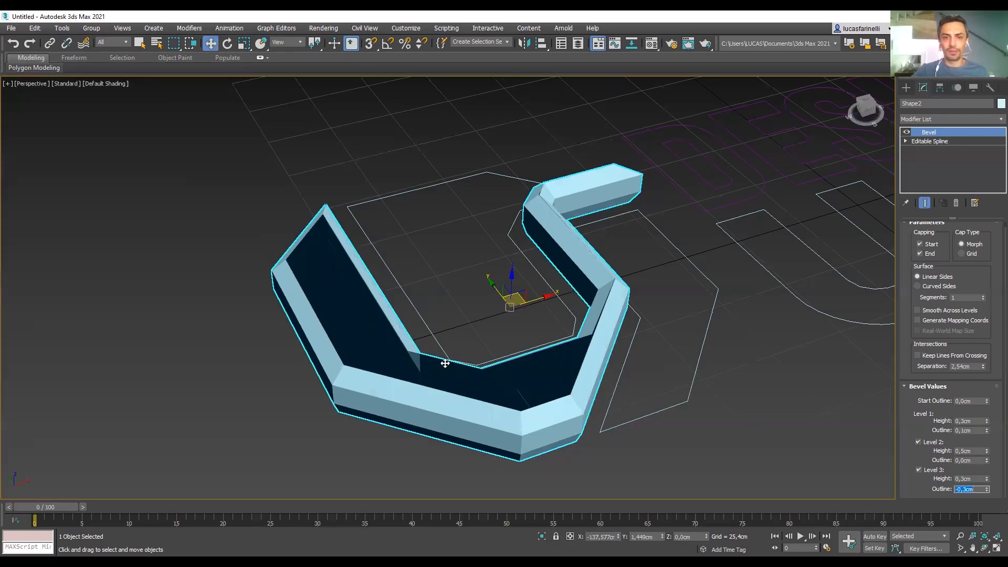
scroll(438, 410, "up", 5)
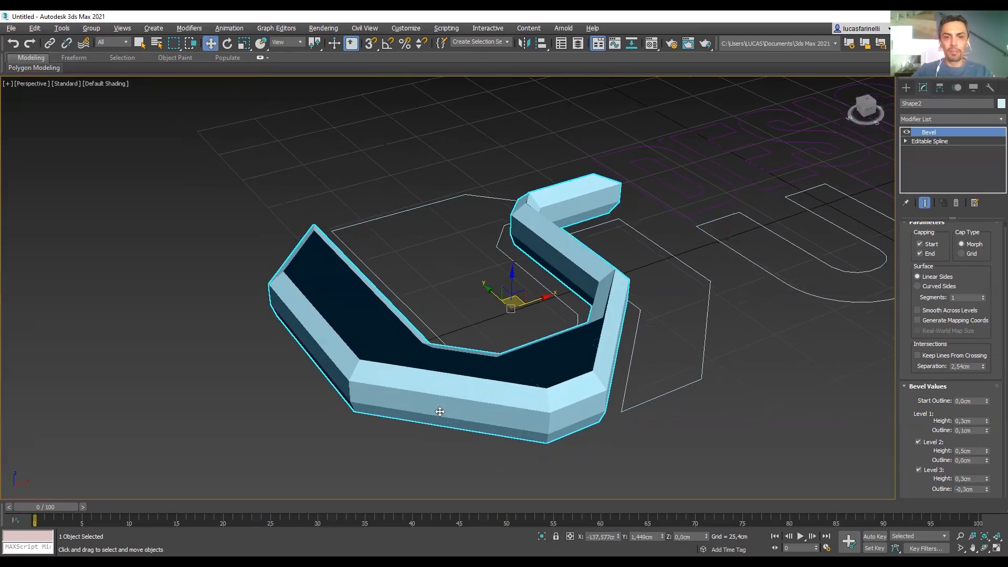
middle_click_drag(438, 410, 349, 294, "alt")
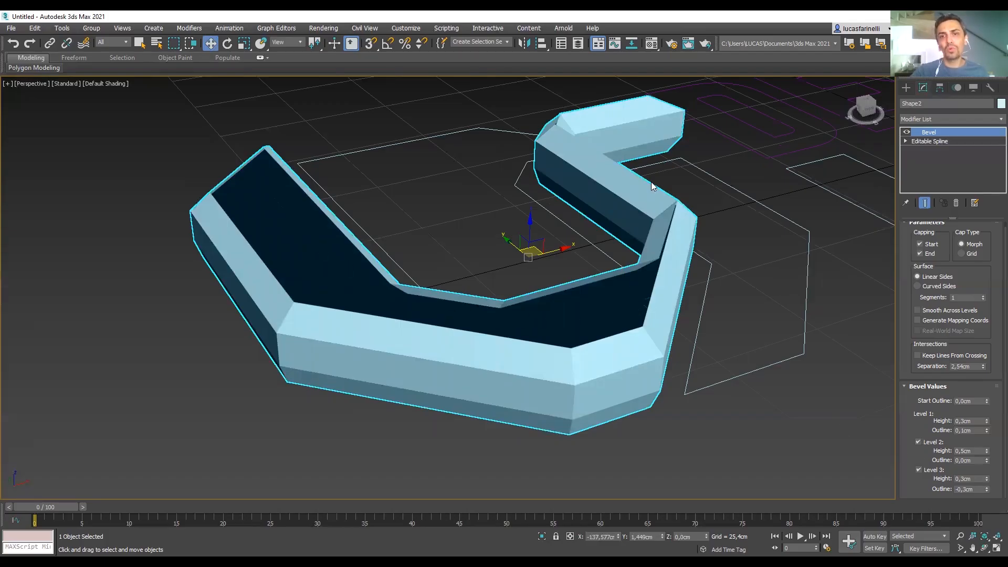
middle_click_drag(652, 367, 577, 388)
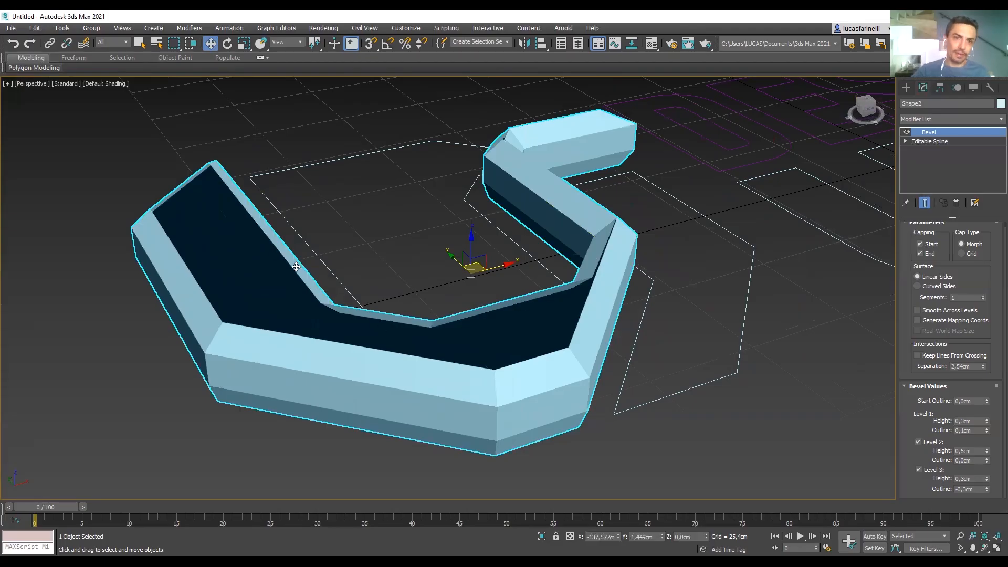
Return the bevel's Level 3 outline to -0,1 cm and deselect the shape.
double_click(964, 488)
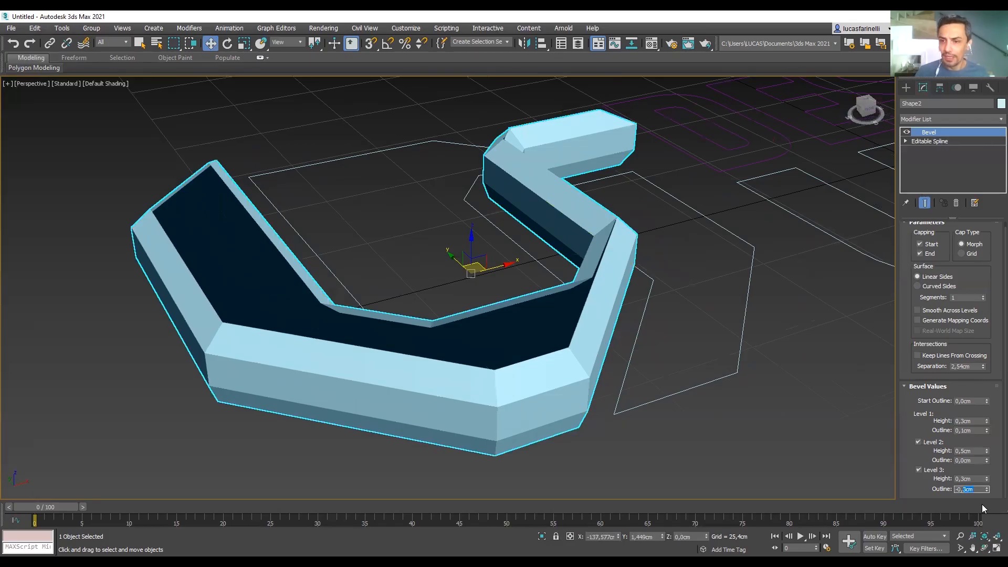
key("Return")
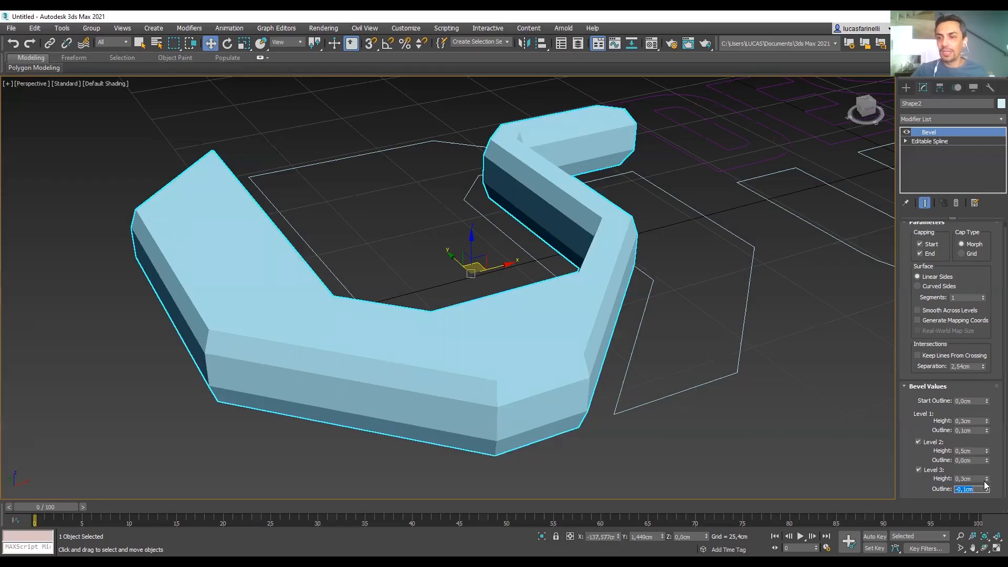
left_click(731, 431)
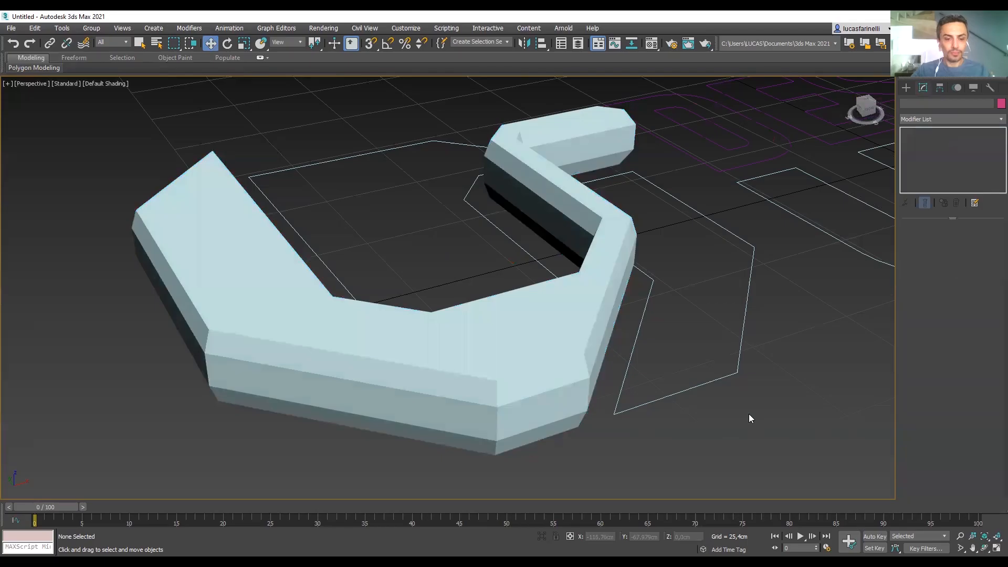
scroll(740, 415, "up", 4)
middle_click_drag(744, 427, 720, 366, "alt")
Set the Level 2 height of the symbol's beveled piece to 0,3 cm.
left_click(569, 373)
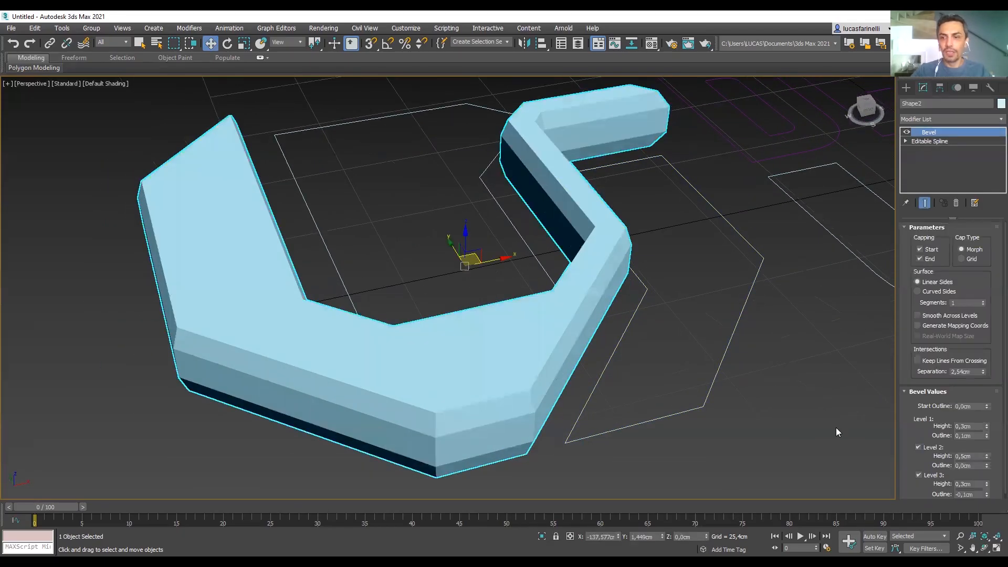
left_click(969, 457)
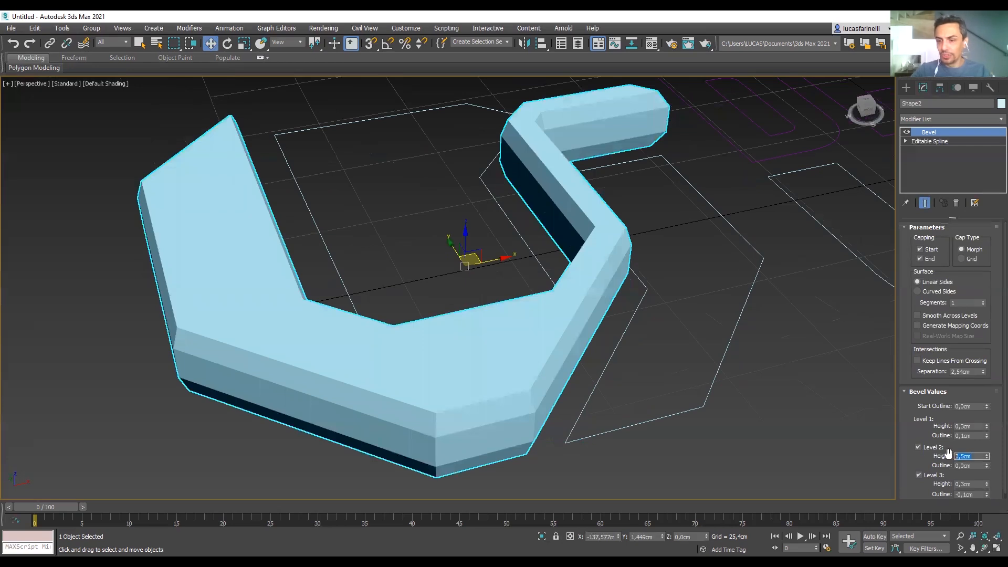
type("0,3")
key("Return")
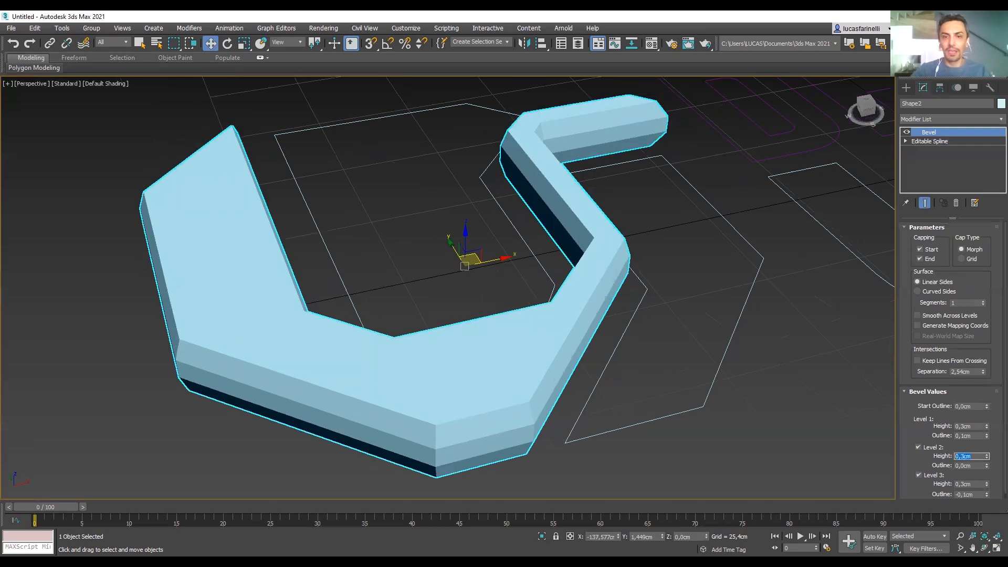
middle_click_drag(591, 359, 597, 366)
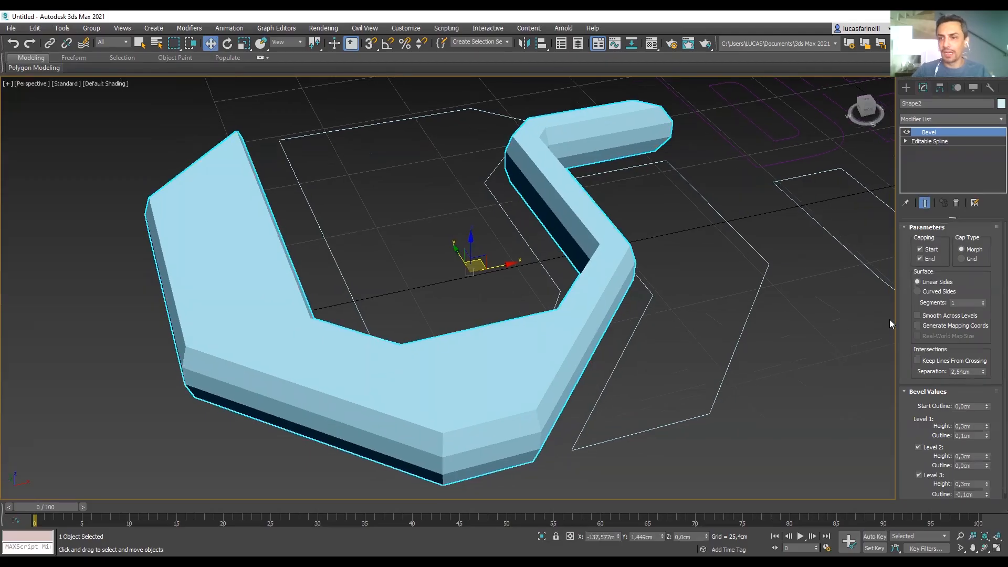
Smooth the bevel across its levels and give it curved sides with 31 segments.
left_click(922, 317)
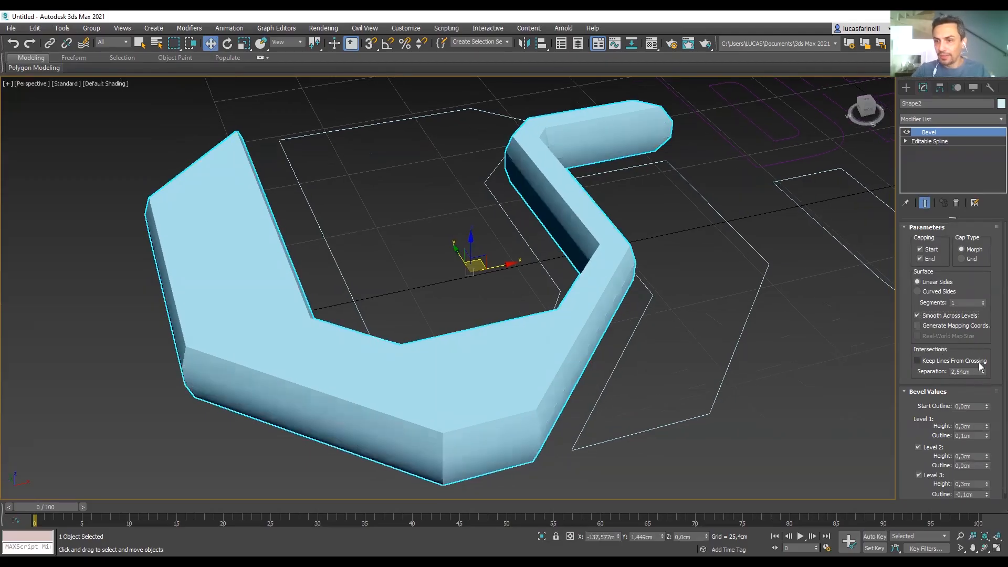
mouse_move(983, 302)
left_mouse_down()
mouse_move(981, 290)
mouse_move(983, 315)
left_mouse_up()
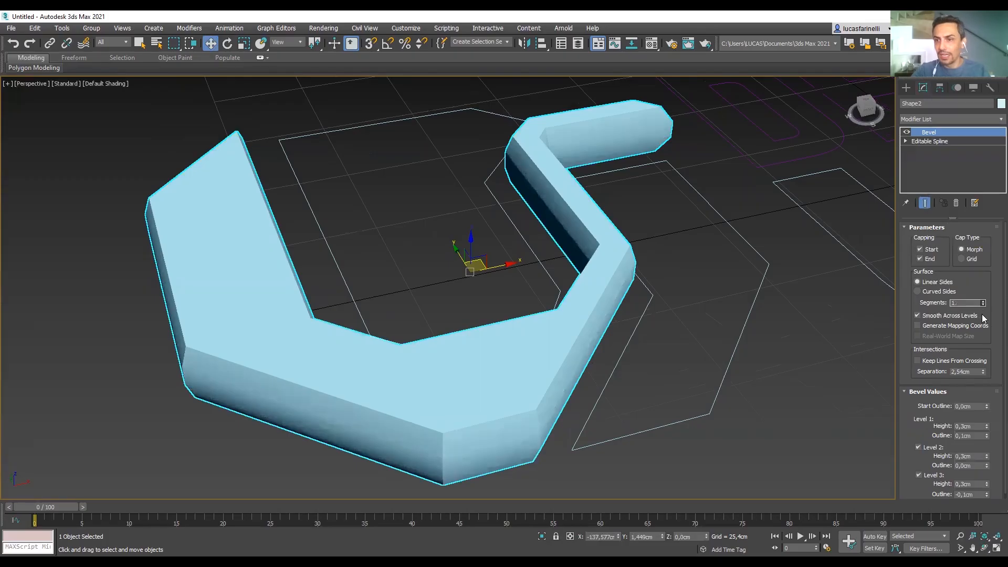
middle_click_drag(739, 398, 736, 393)
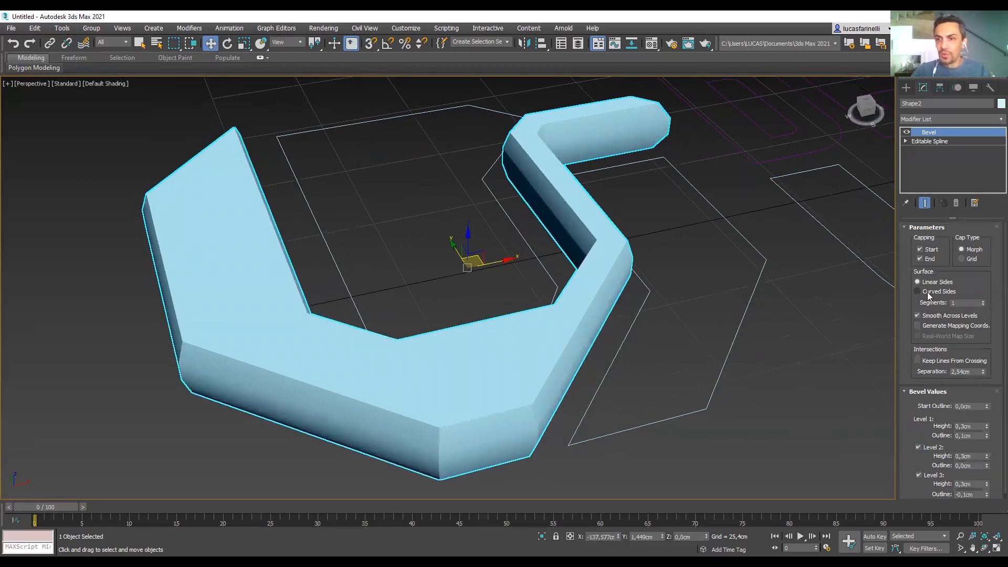
left_click_drag(984, 306, 977, 287)
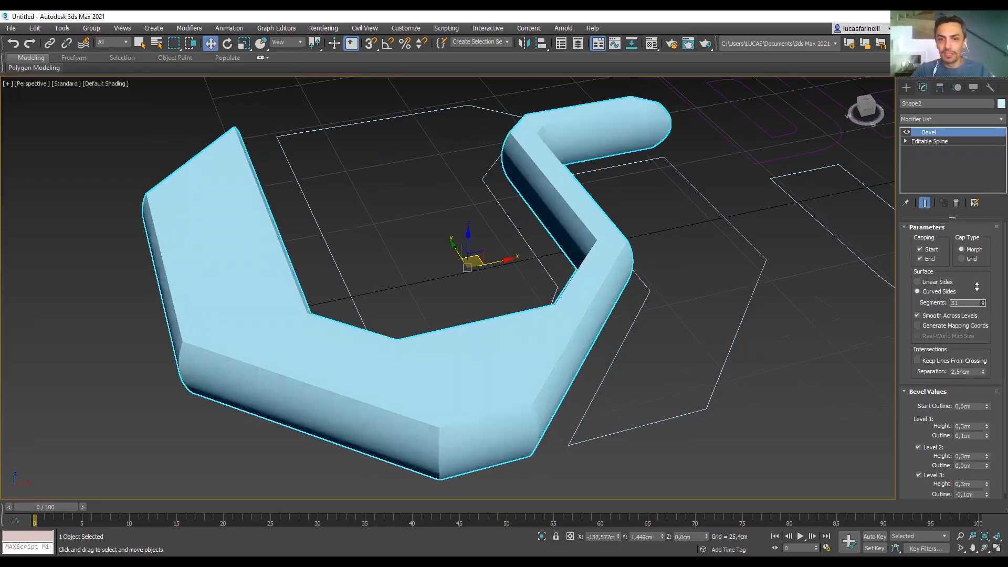
left_click(762, 325)
Apply the Bevel modifier to the two remaining flat outlines of the logo symbol together.
middle_click_drag(728, 368, 594, 373)
scroll(716, 359, "down", 3)
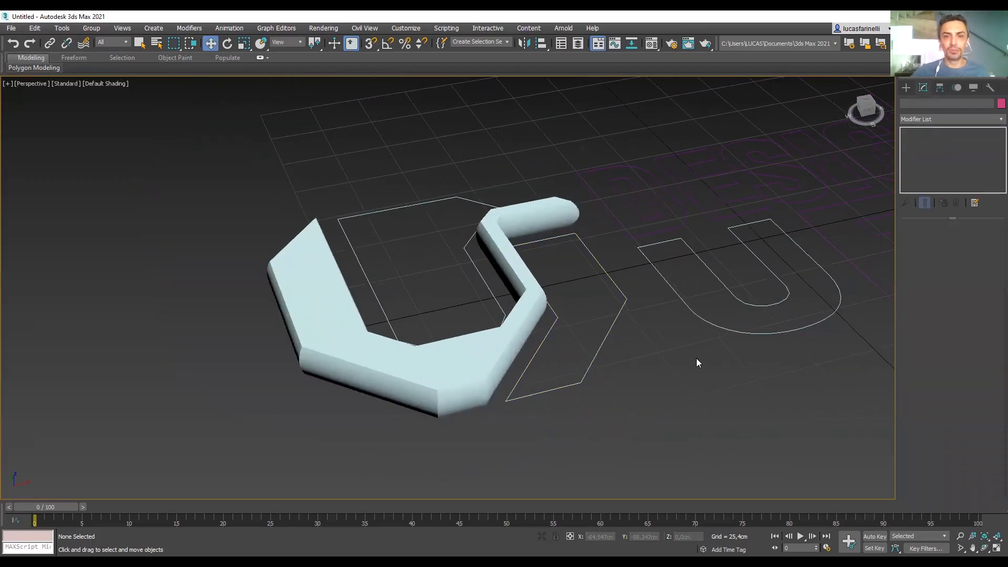
middle_click_drag(695, 343, 527, 343)
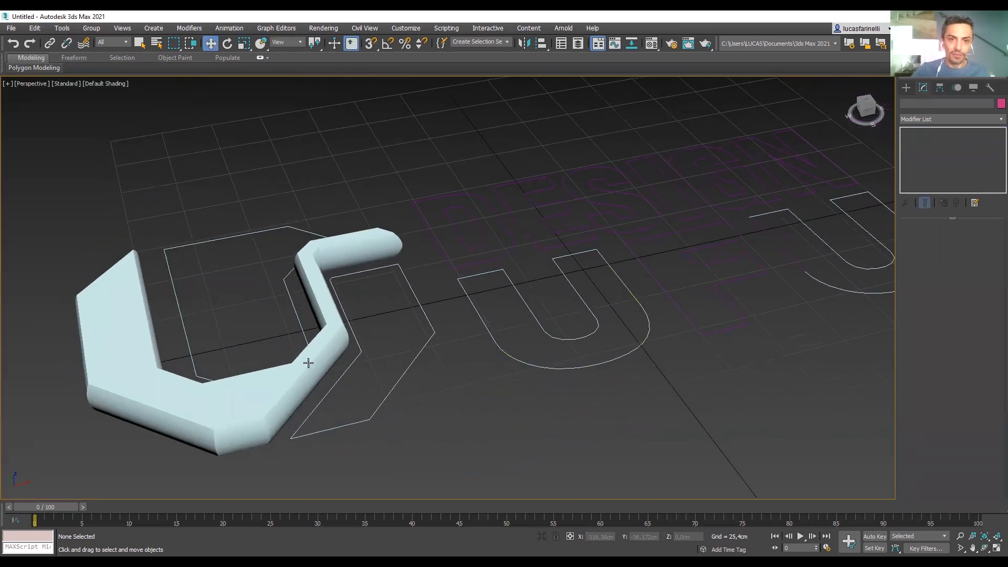
left_click(380, 408)
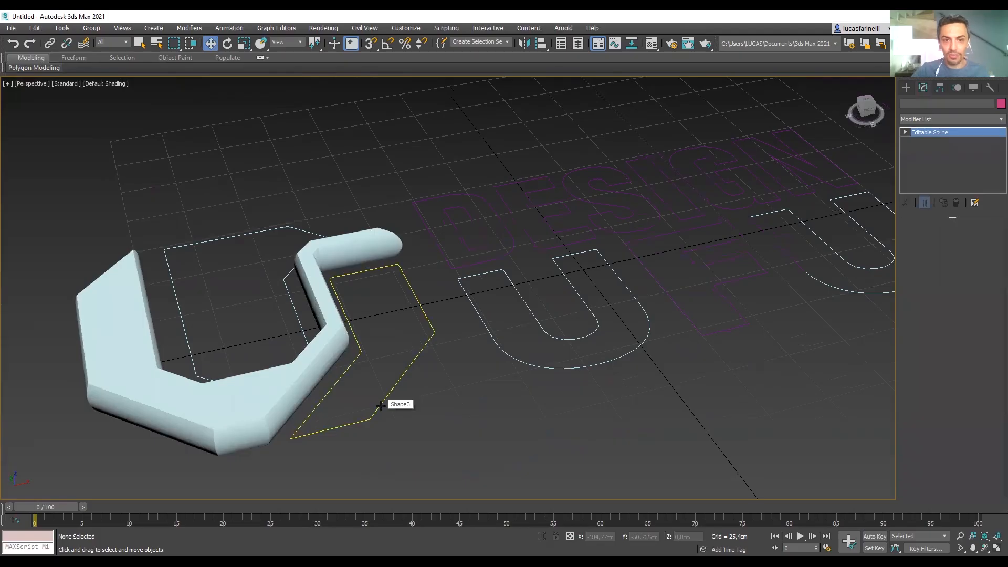
left_click(229, 238, "ctrl")
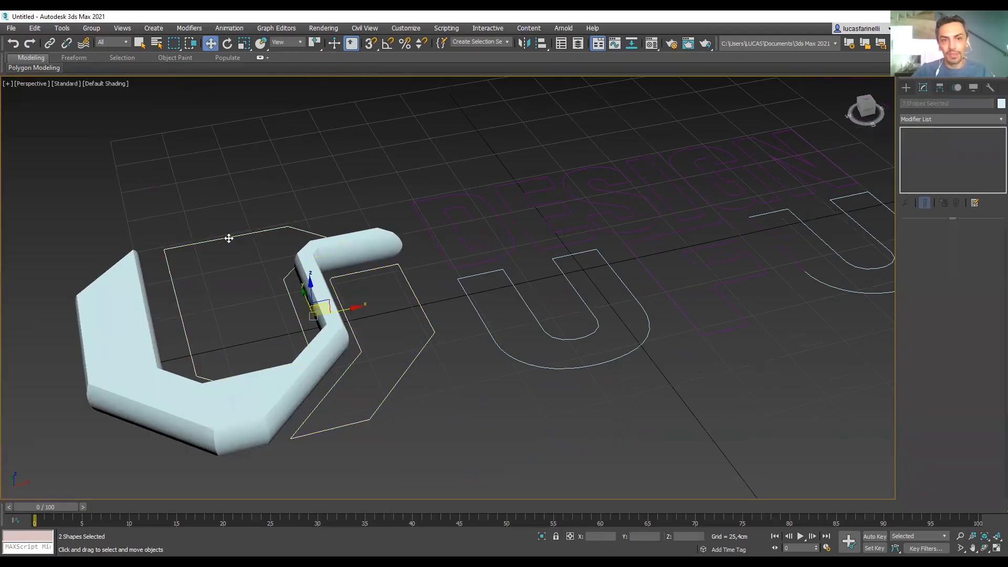
left_click(994, 119)
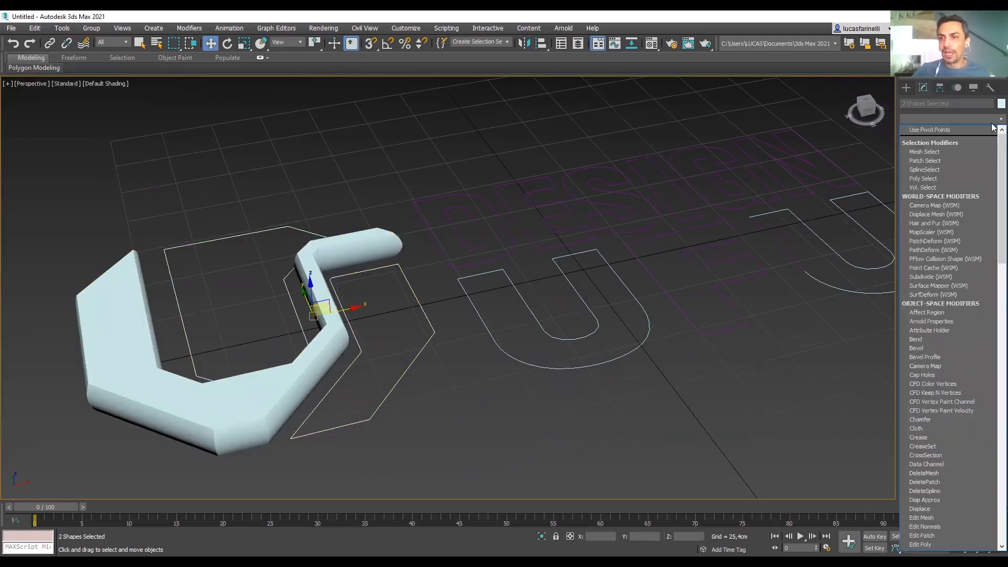
left_click(928, 349)
left_click(466, 387)
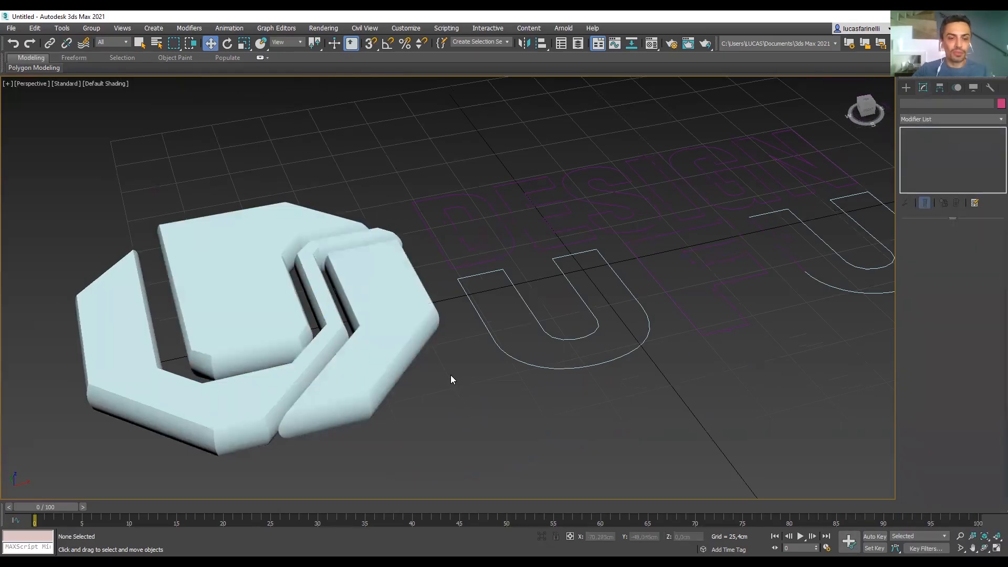
Examine the three beveled pieces of the logo symbol from different distances and angles.
scroll(457, 381, "up", 3)
scroll(484, 399, "up", 3)
scroll(484, 408, "down", 3)
middle_click_drag(474, 402, 481, 358, "alt")
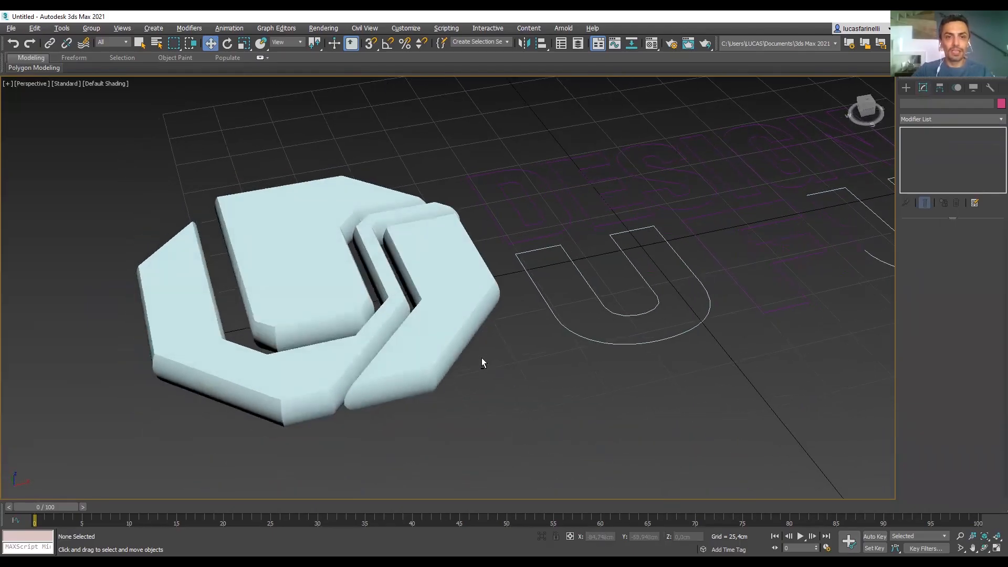
scroll(481, 358, "up", 2)
scroll(499, 405, "up", 3)
middle_click_drag(508, 411, 595, 361, "alt")
scroll(496, 401, "down", 1)
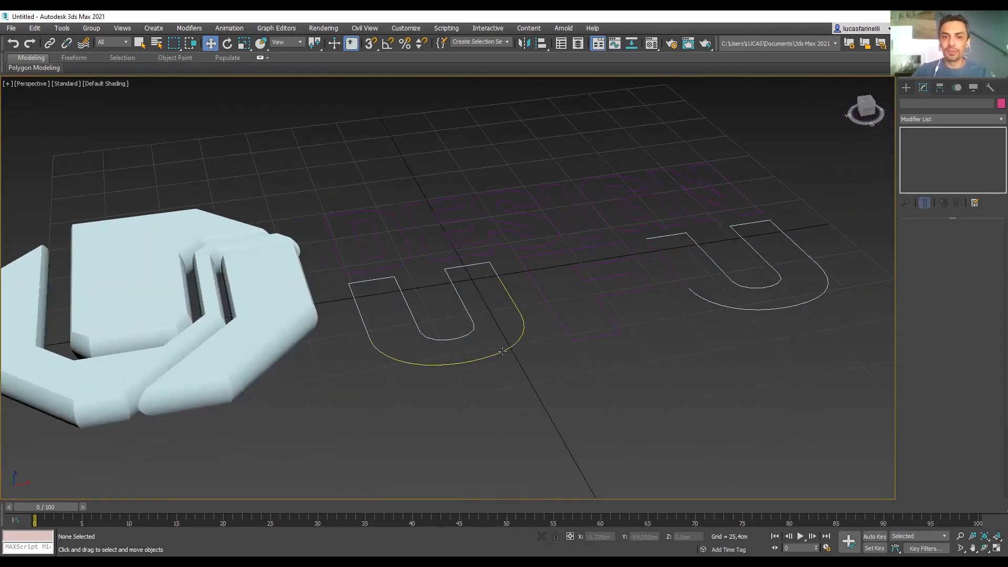
Select all the DESIGN UFU letter outlines and apply the Bevel modifier to them.
scroll(496, 365, "up", 5)
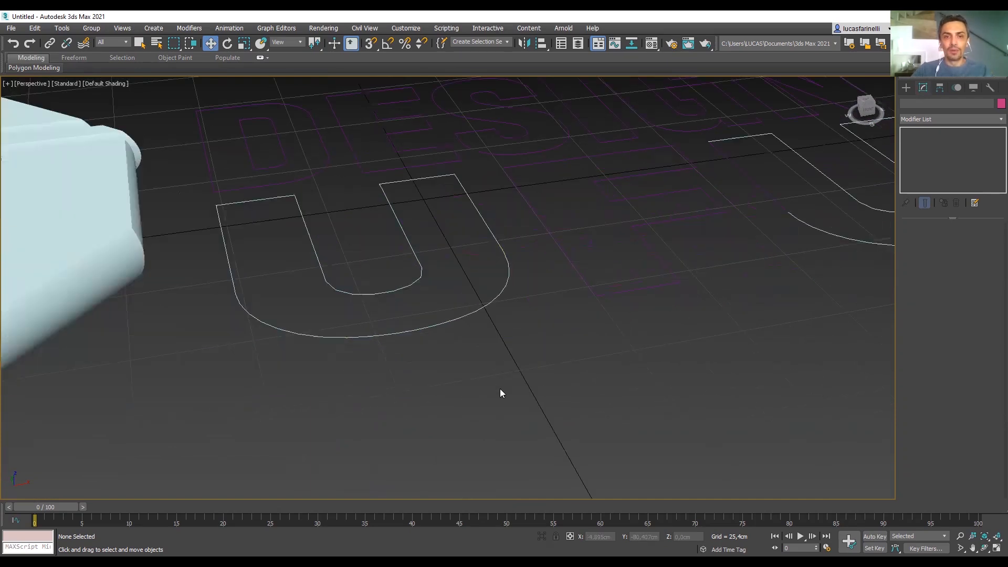
scroll(387, 392, "down", 4)
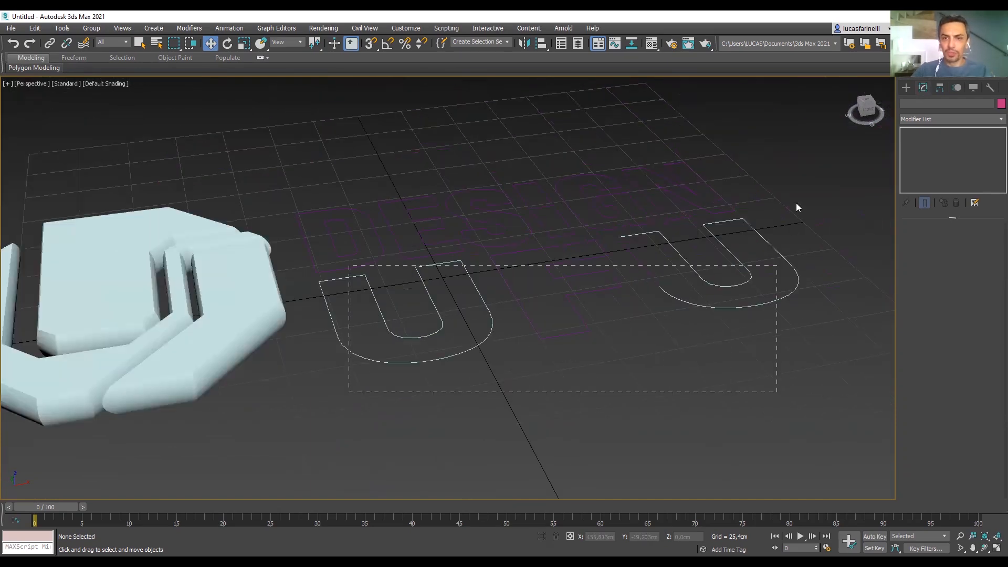
left_click_drag(804, 168, 803, 167)
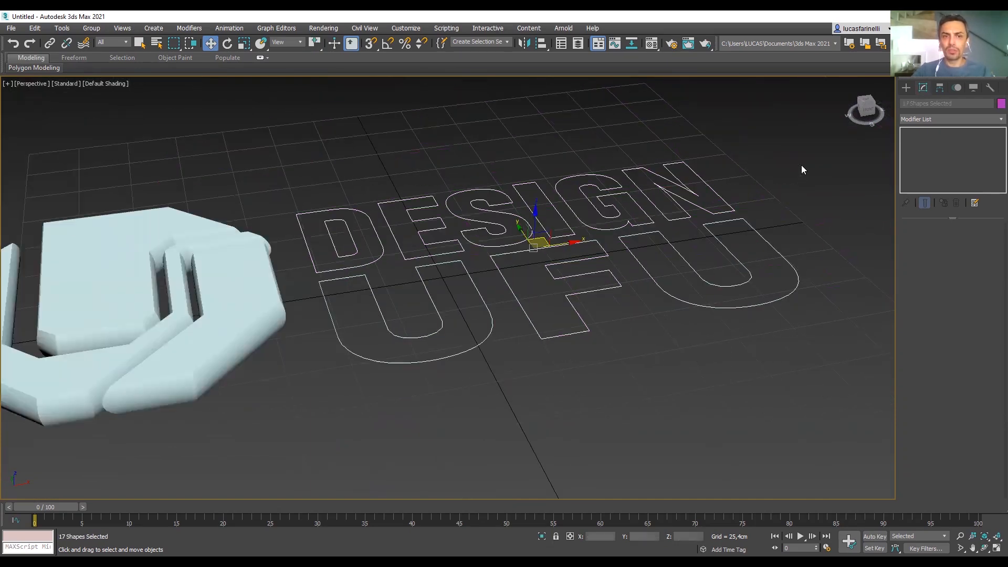
left_click(993, 120)
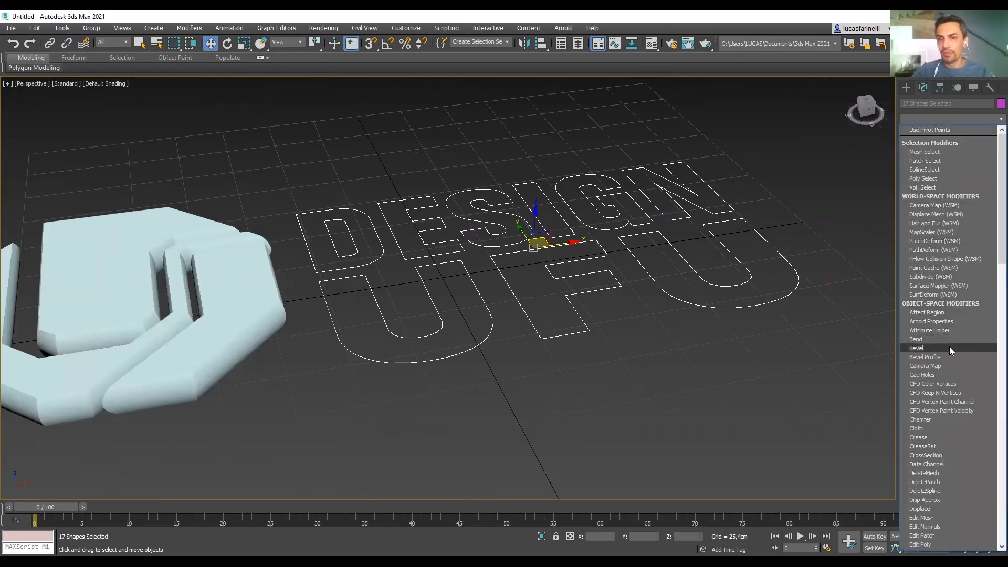
left_click(949, 348)
left_click(692, 409)
Select the beveled letter D of DESIGN and turn off its Bevel modifier.
middle_click_drag(680, 401, 648, 412)
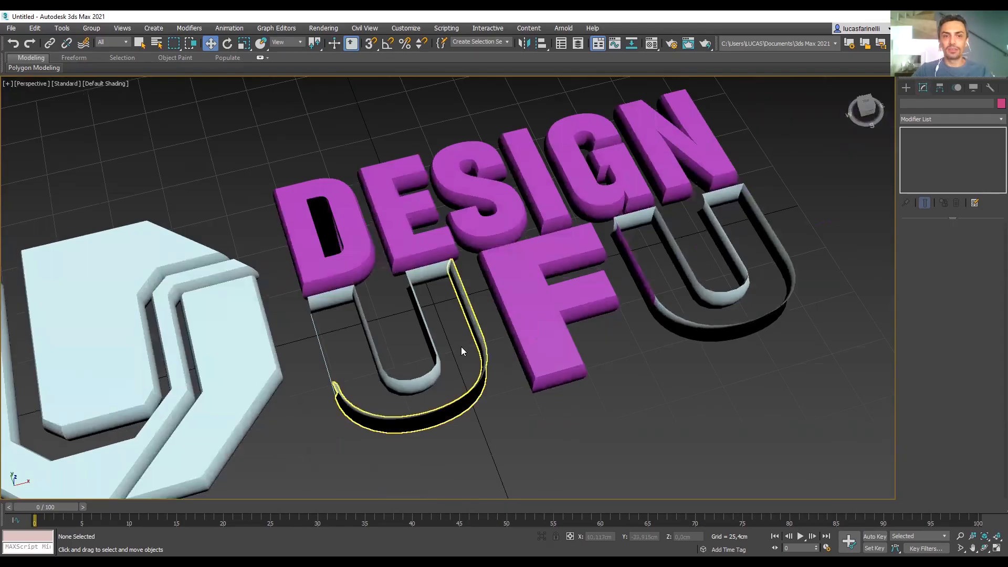
scroll(402, 344, "up", 5)
scroll(395, 231, "up", 3)
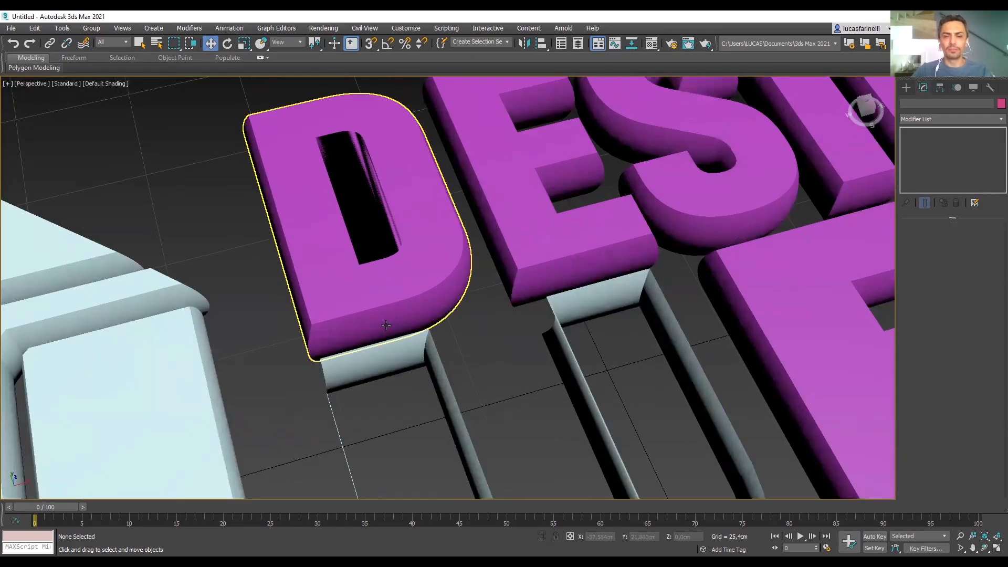
mouse_move(487, 384)
middle_mouse_down()
mouse_move(482, 320)
mouse_move(478, 362)
mouse_move(470, 321)
mouse_move(465, 363)
mouse_move(477, 371)
middle_mouse_up()
left_click(316, 261)
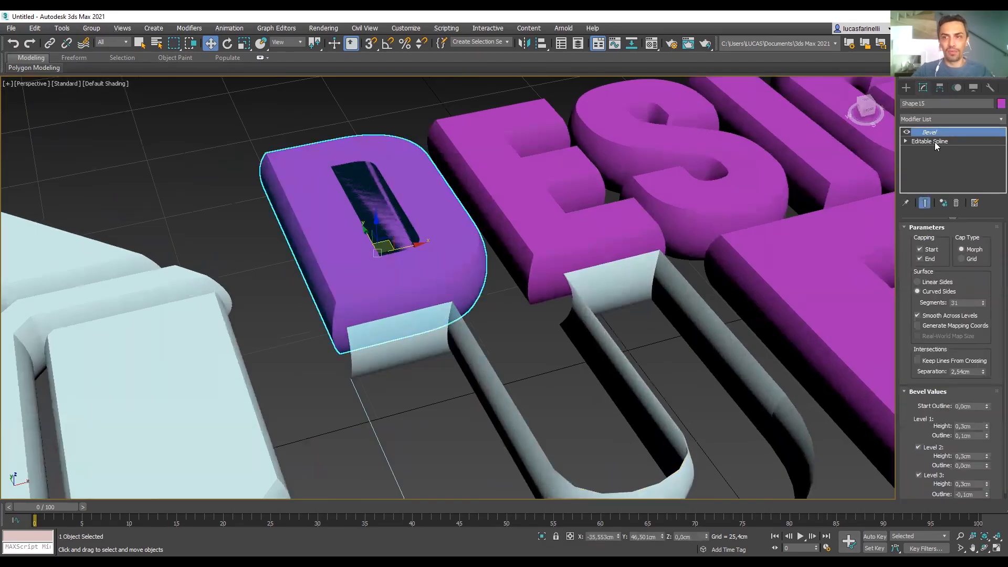
left_click(907, 133)
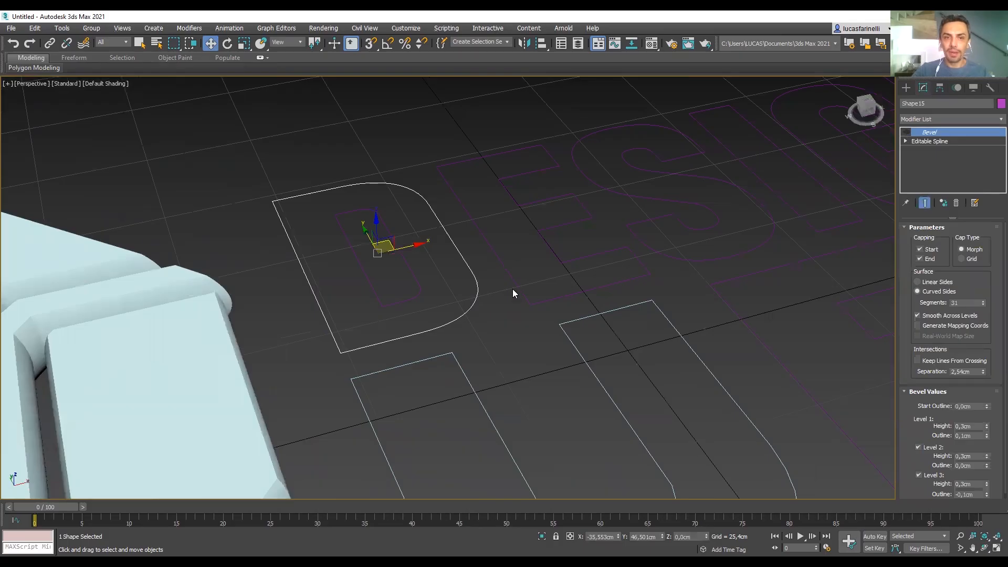
Select the outer and inner outlines of the letter D in turn to examine how the letter is built.
scroll(509, 323, "up", 3)
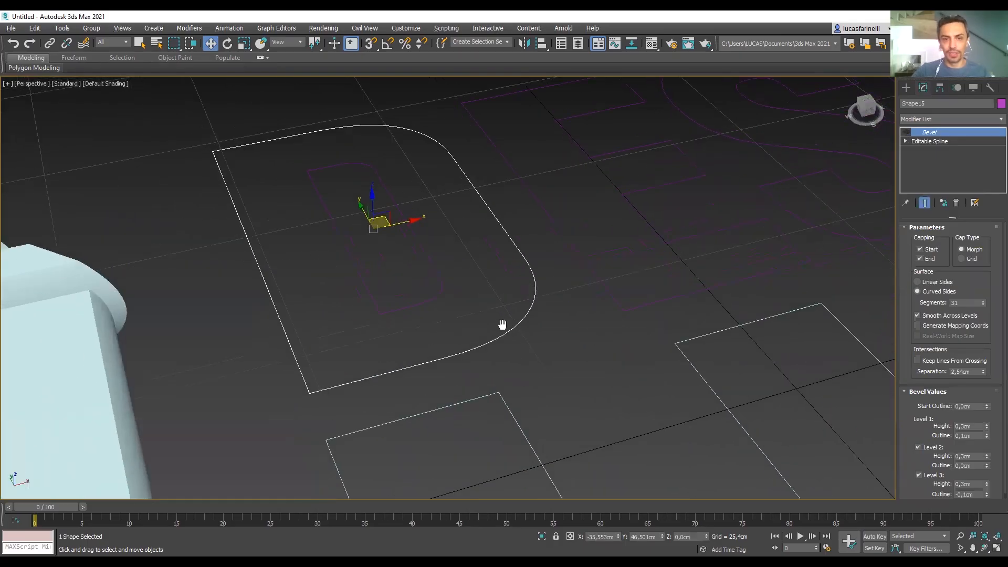
left_click(446, 296)
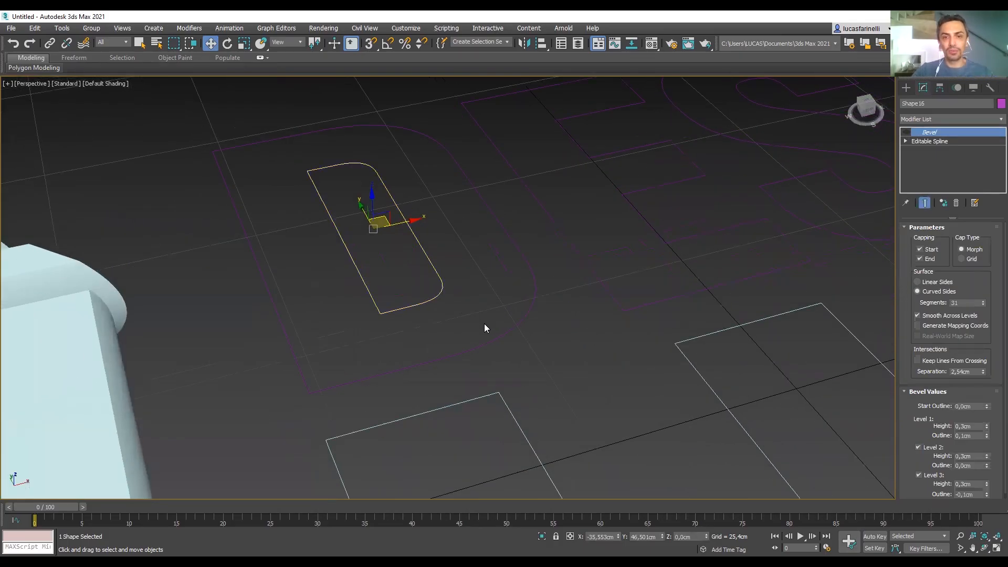
left_click(493, 336)
left_click(492, 337)
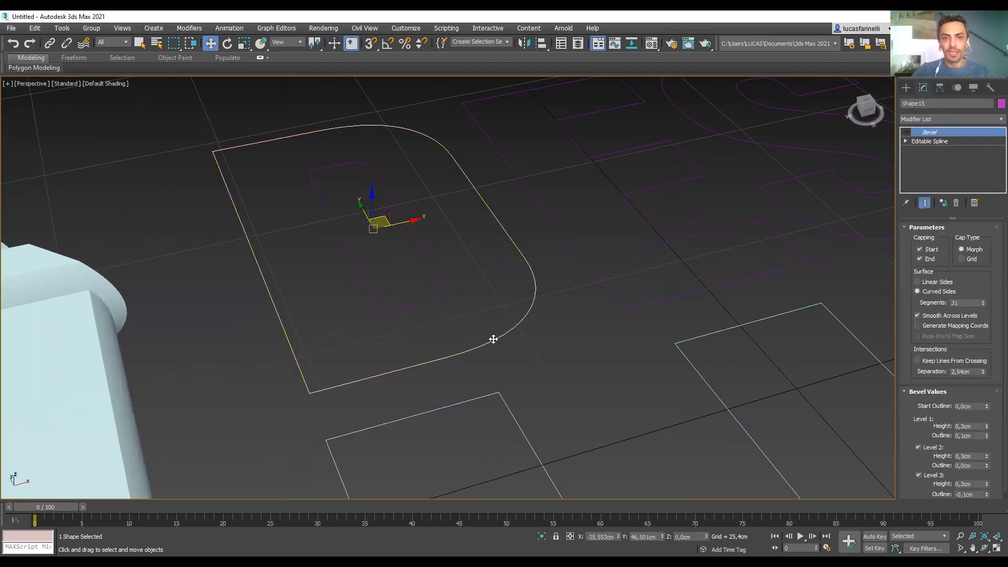
left_click(401, 307)
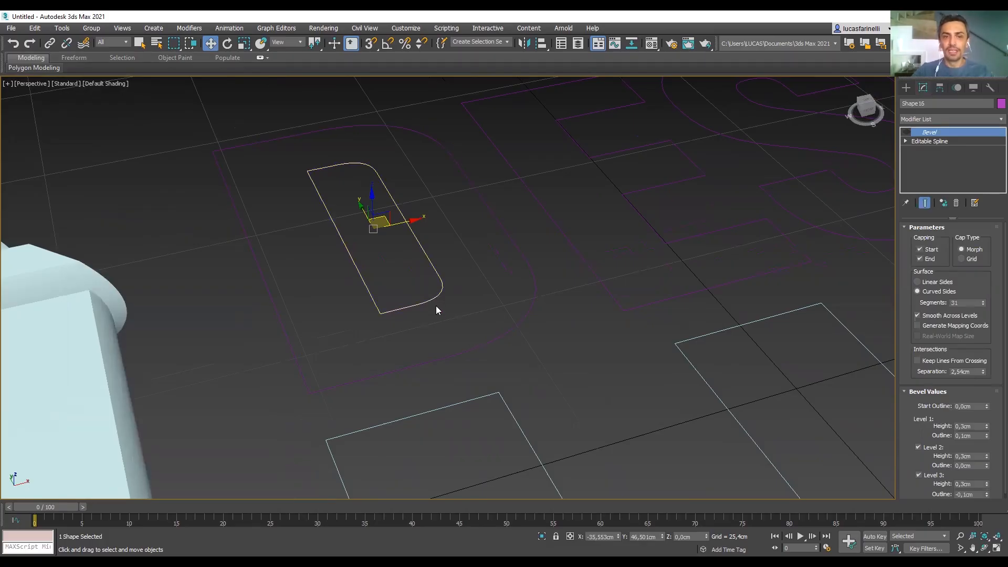
mouse_move(474, 341)
middle_mouse_down()
mouse_move(482, 304)
mouse_move(466, 324)
middle_mouse_up()
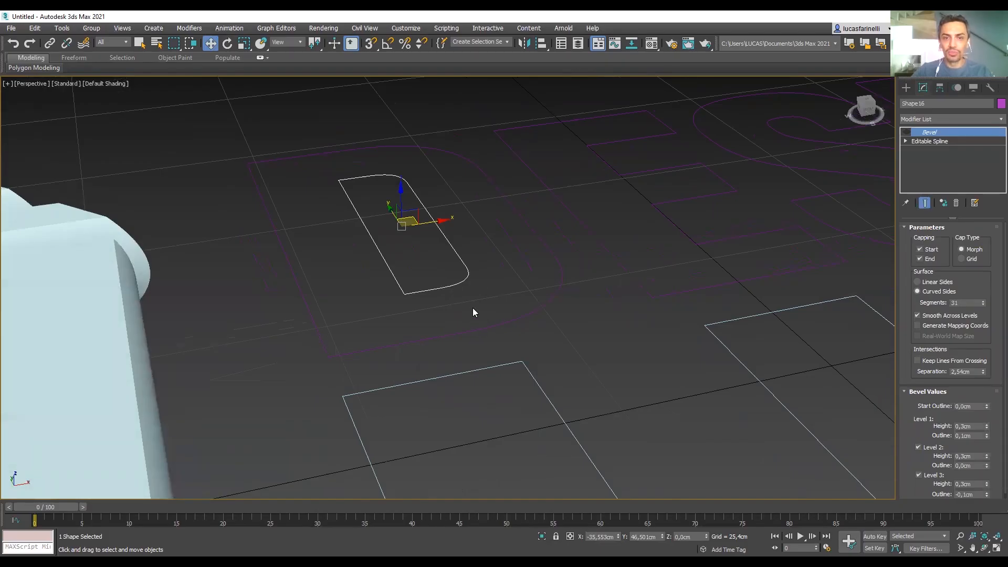
Attach the inner outline of the letter D to its outer outline at the Editable Spline level.
left_click(490, 327)
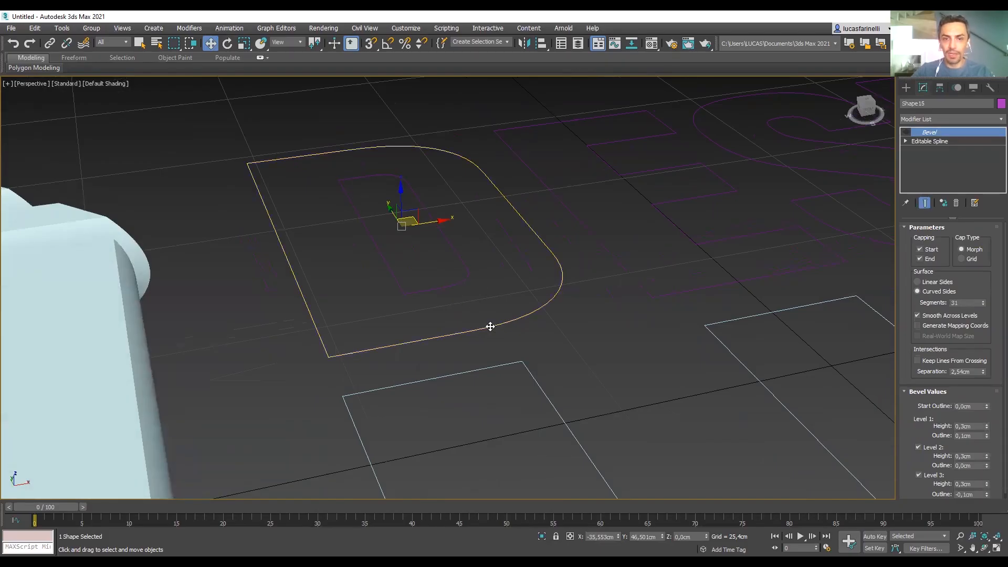
left_click(939, 141)
left_click_drag(922, 371, 934, 311)
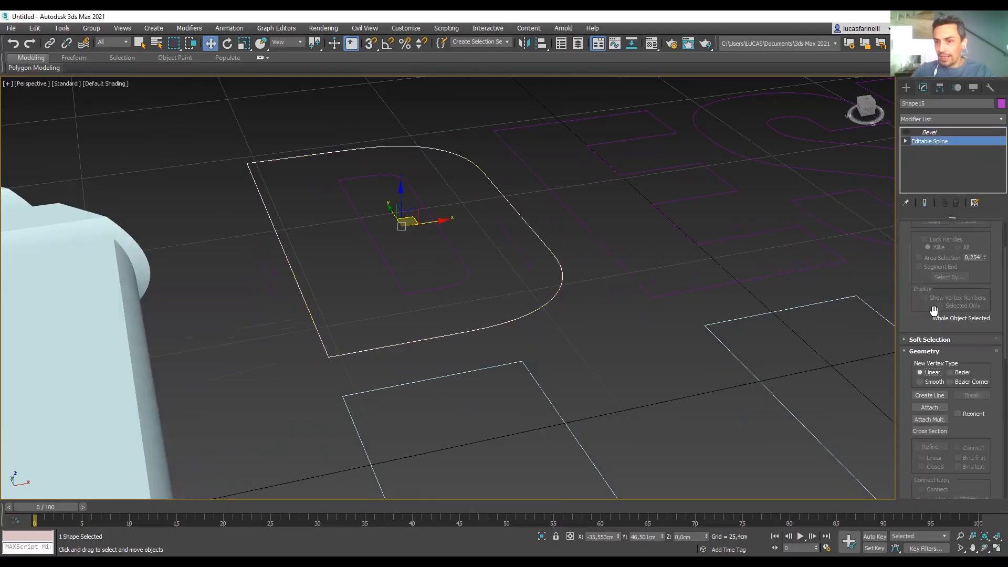
left_click(929, 408)
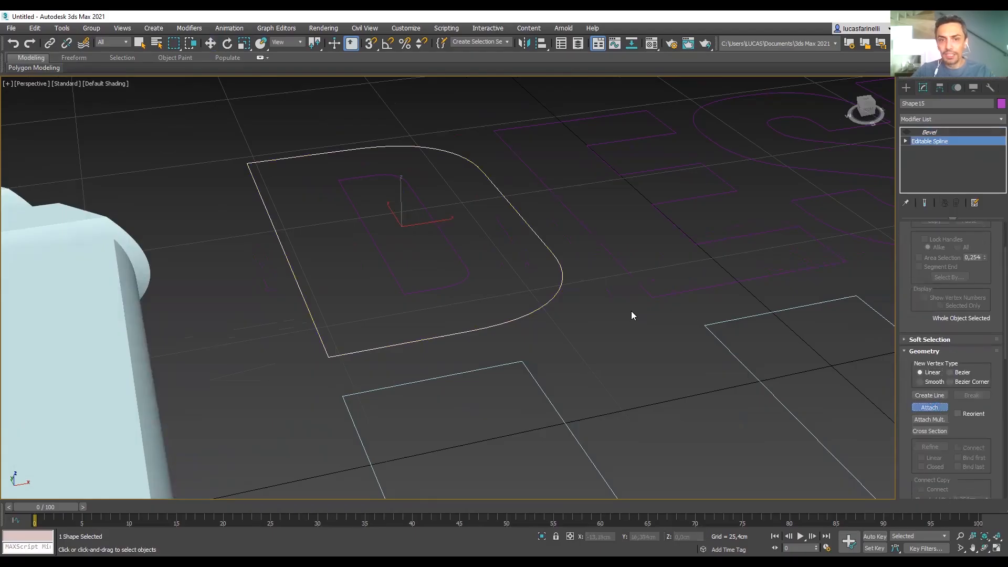
left_click(470, 273)
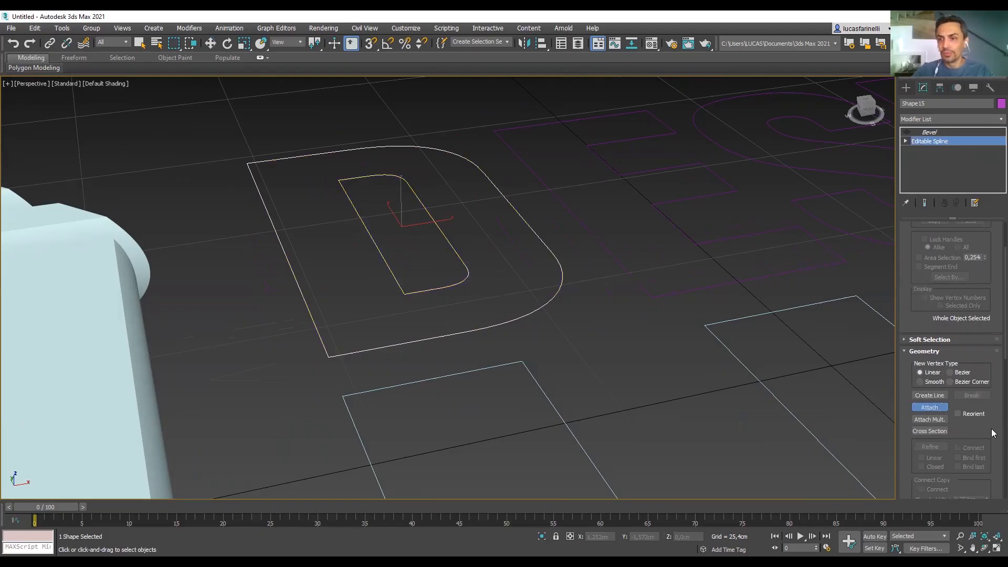
left_click(929, 408)
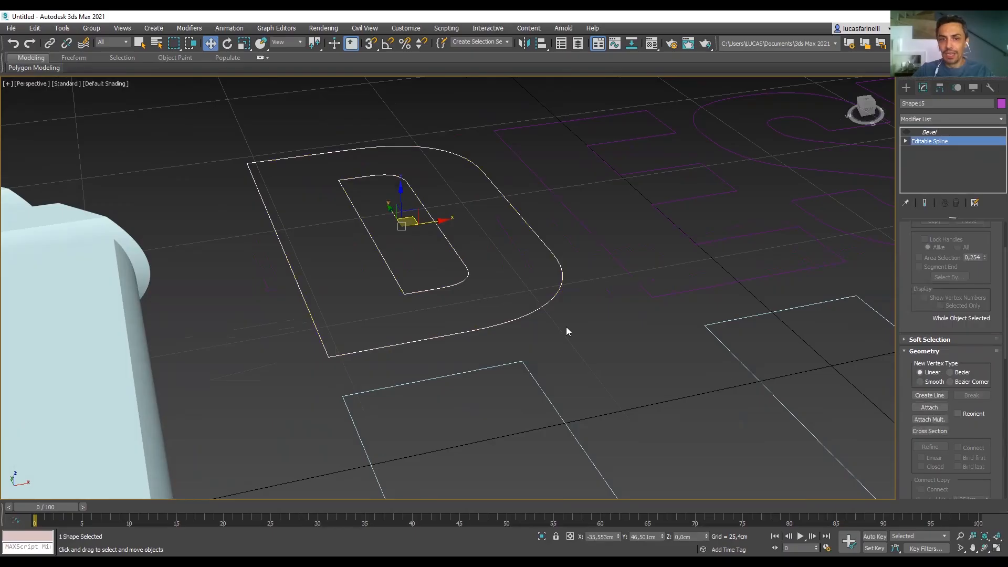
Turn the Bevel modifier back on for the combined letter D and deselect it.
left_click(929, 132)
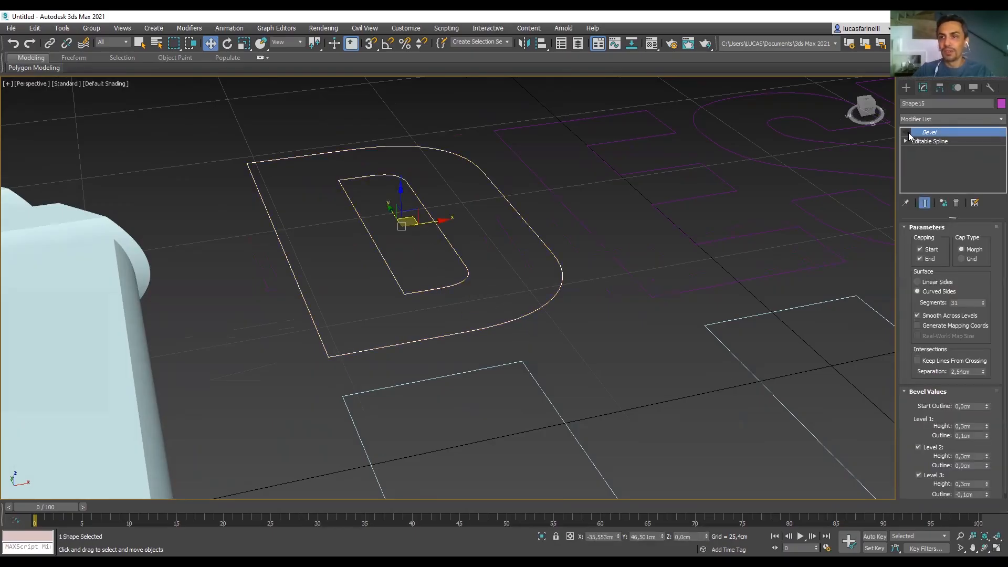
left_click(908, 133)
left_click(633, 323)
Examine the beveled D's cut-out and the rest of the logo from different distances and angles.
scroll(624, 347, "down", 3)
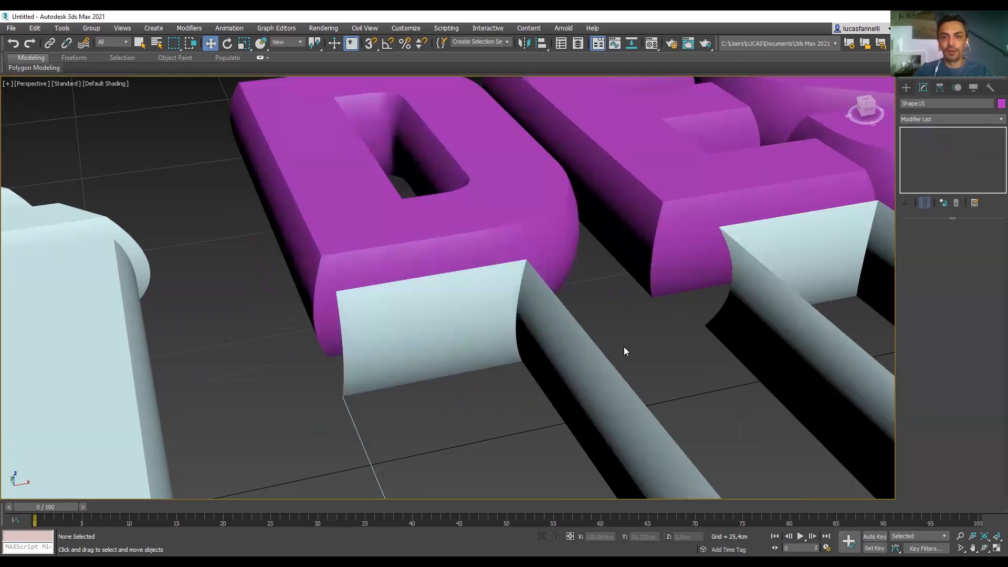
scroll(588, 358, "up", 6)
scroll(581, 357, "down", 2)
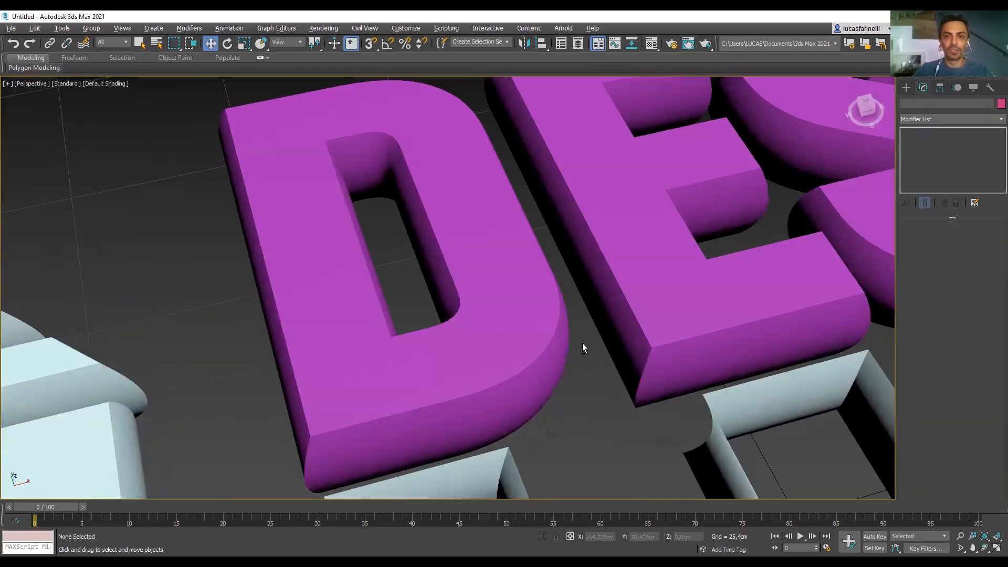
scroll(411, 269, "down", 3)
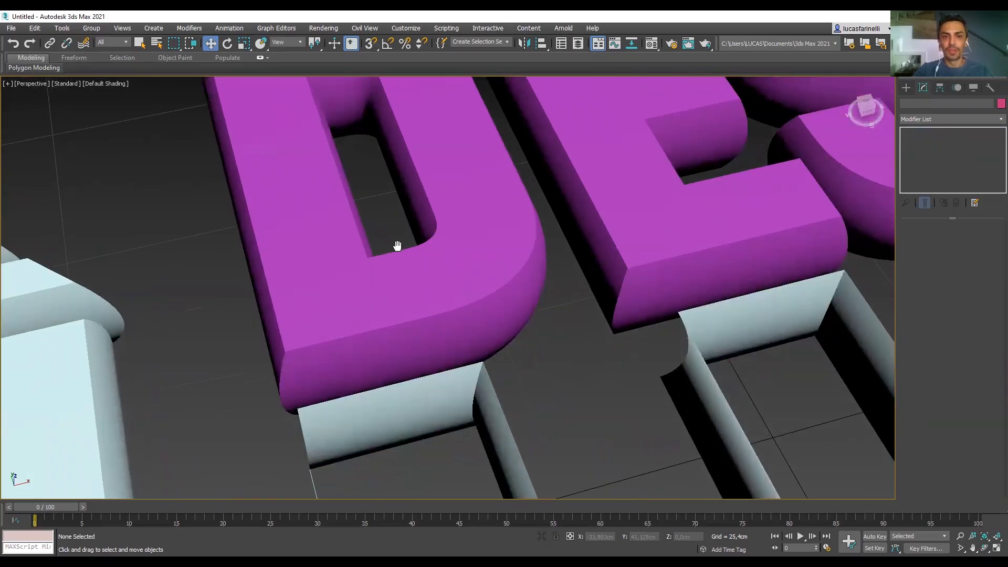
scroll(511, 314, "down", 1)
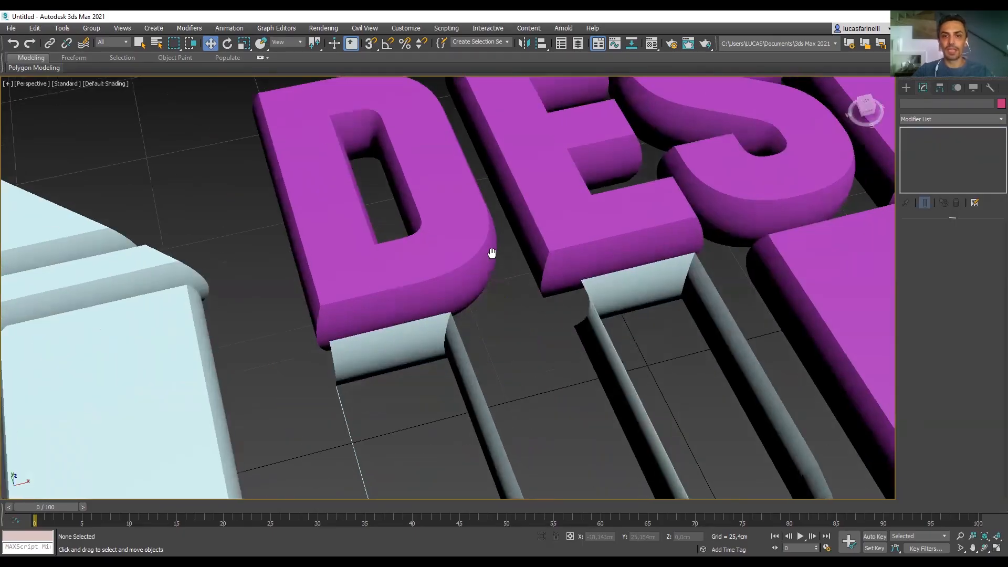
scroll(520, 320, "down", 5)
mouse_move(578, 363)
middle_mouse_down("alt")
mouse_move(590, 360)
mouse_move(604, 387)
mouse_move(581, 381)
middle_mouse_up("alt")
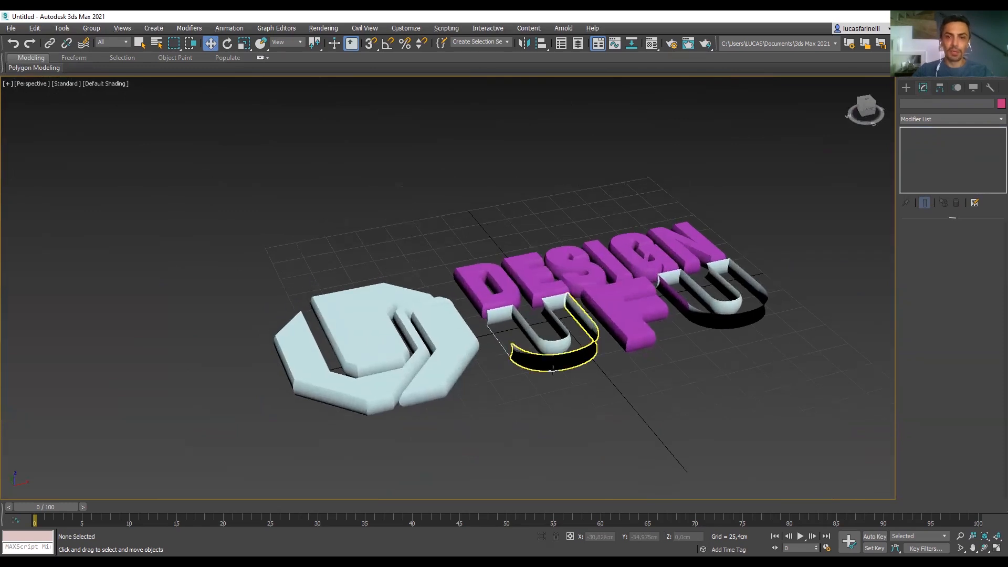
Select the outer curved piece of the first U in UFU and turn off its Bevel modifier.
scroll(572, 389, "up", 5)
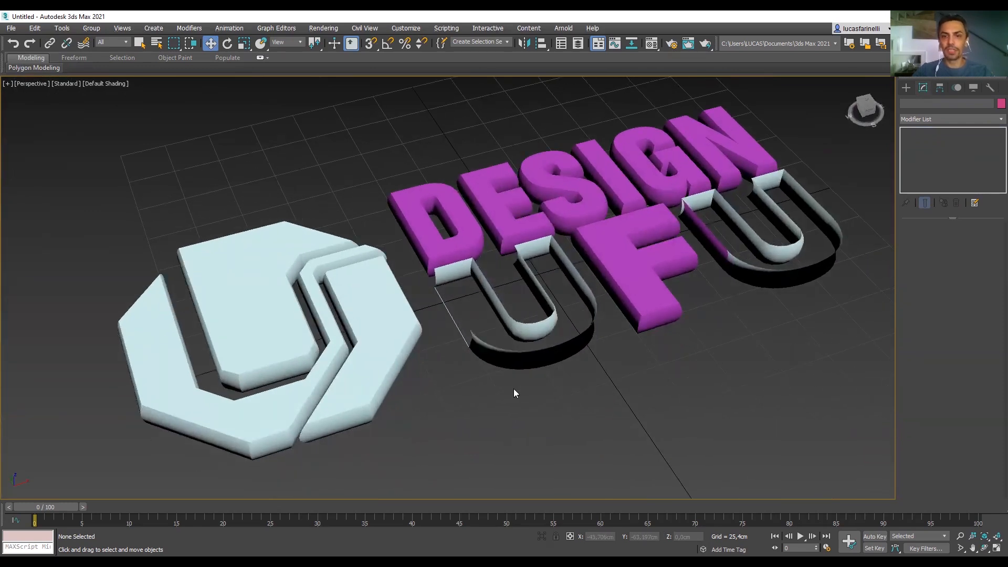
scroll(539, 344, "up", 4)
scroll(524, 393, "up", 1)
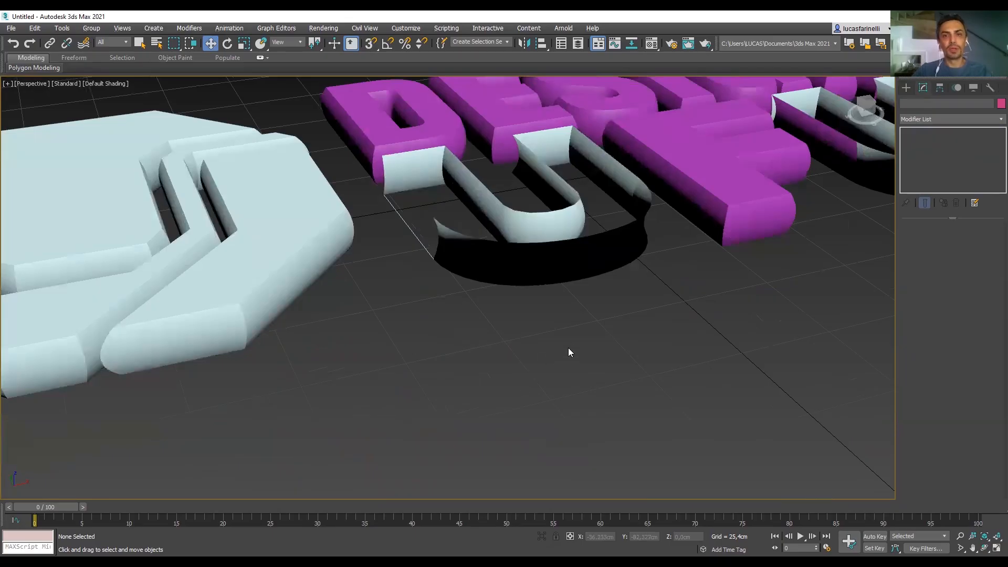
scroll(551, 408, "down", 2)
scroll(582, 379, "up", 1)
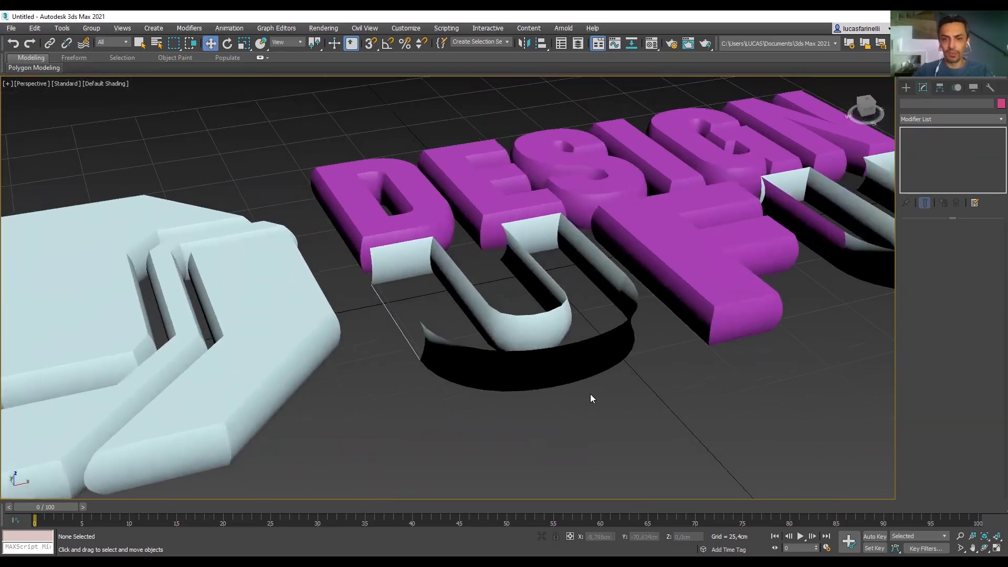
scroll(622, 405, "up", 1)
left_click(599, 371)
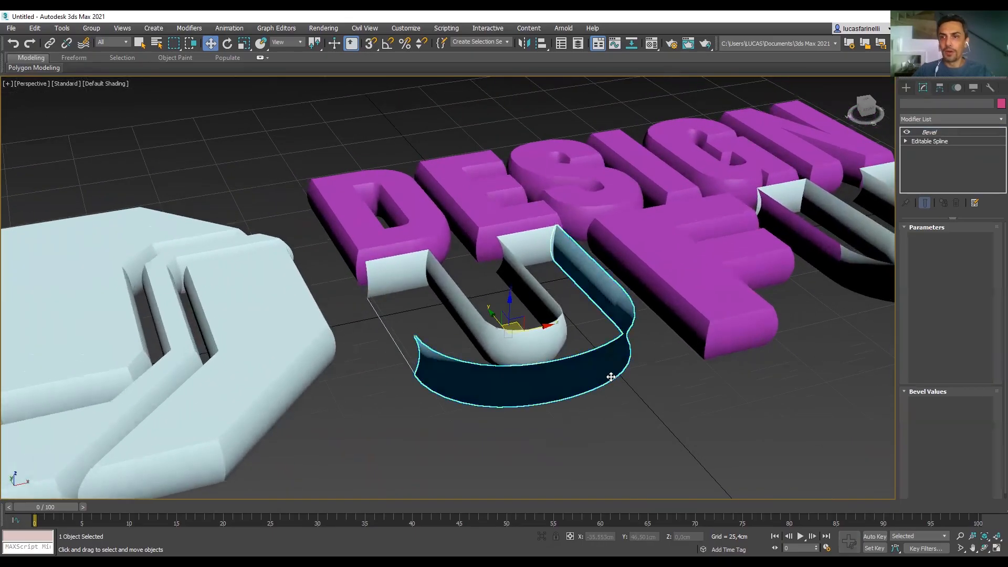
left_click(927, 141)
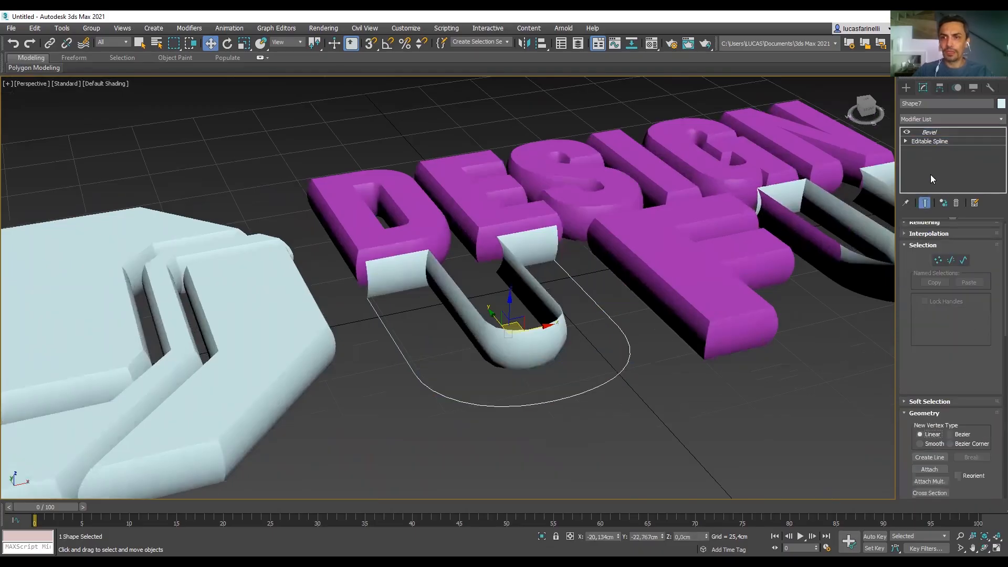
left_click(907, 132)
left_click(651, 434)
Select pieces of the first U's flat outline in turn to examine how it is divided.
scroll(587, 411, "up", 5)
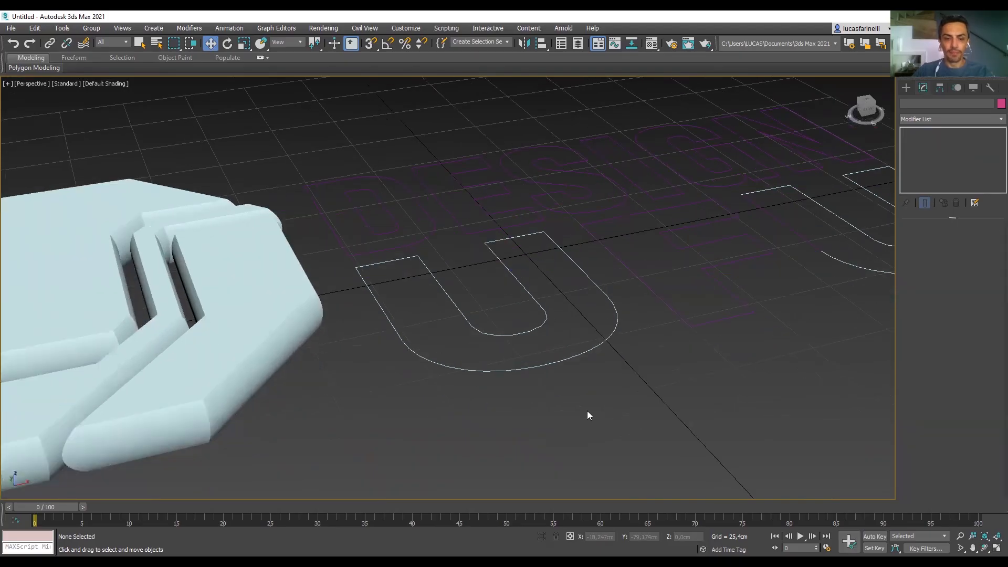
scroll(587, 397, "up", 4)
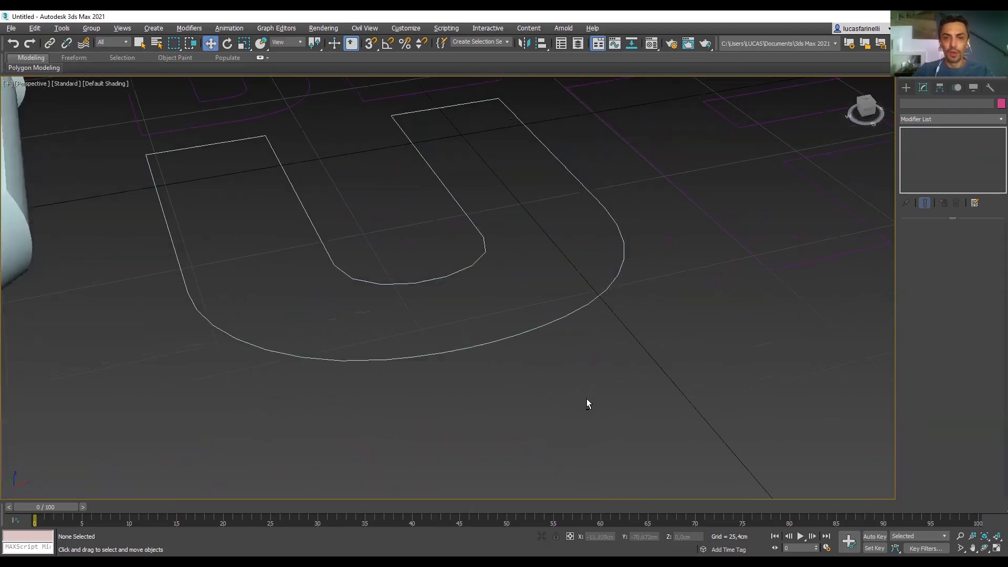
middle_click_drag(546, 386, 571, 402)
left_click(577, 374)
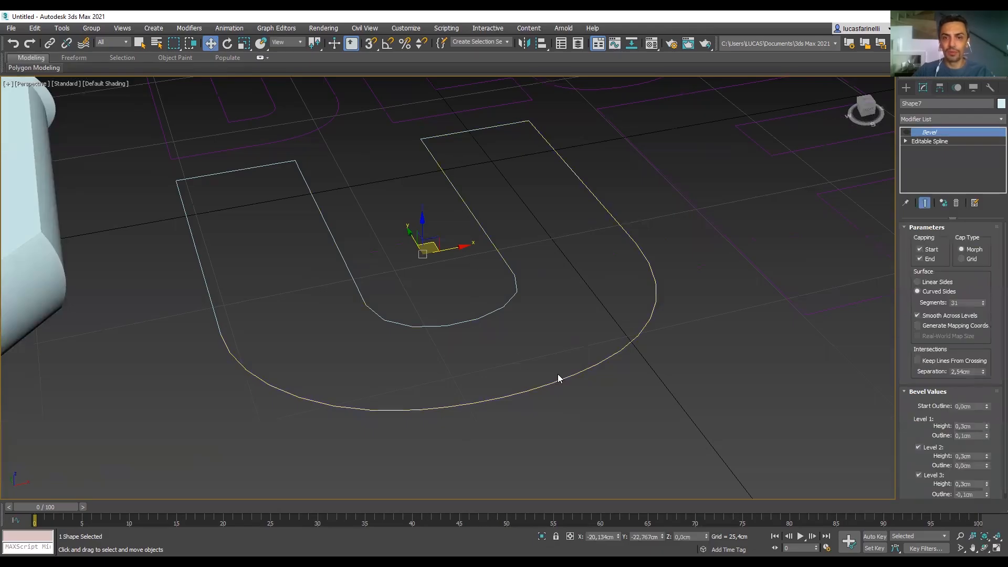
left_click(486, 126)
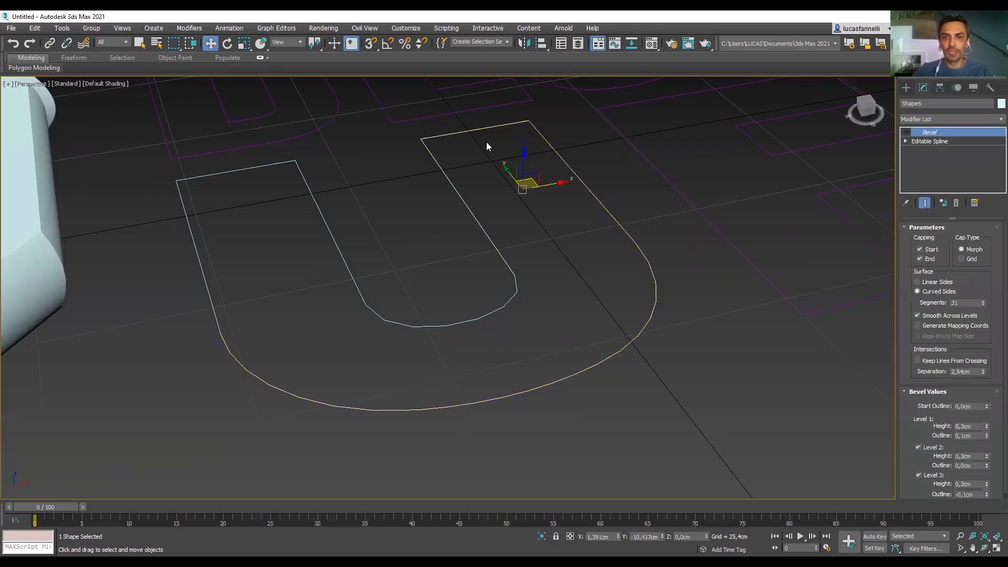
Attach the other outline pieces of the first U to its outer curve at the Editable Spline level.
left_click(495, 308)
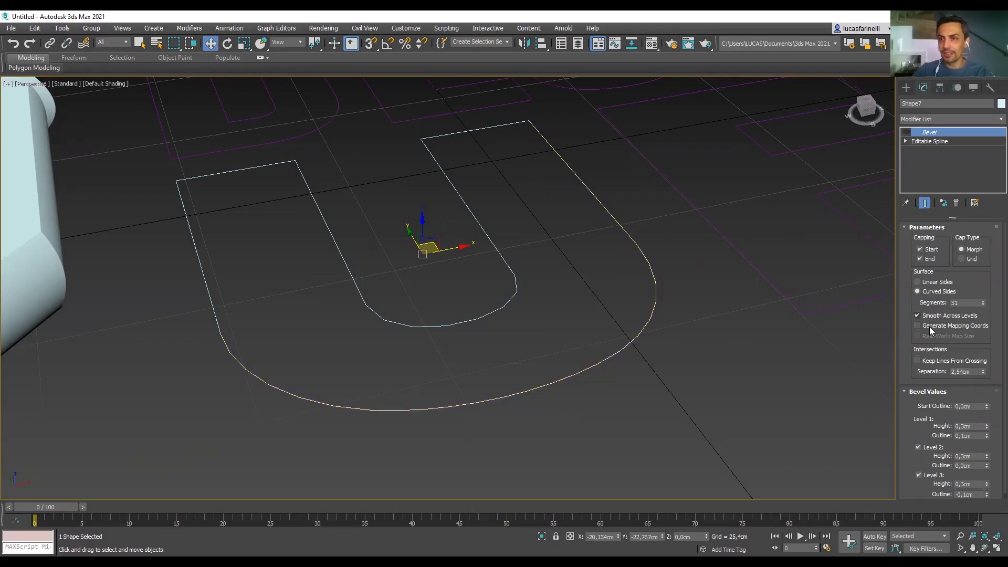
left_click(941, 140)
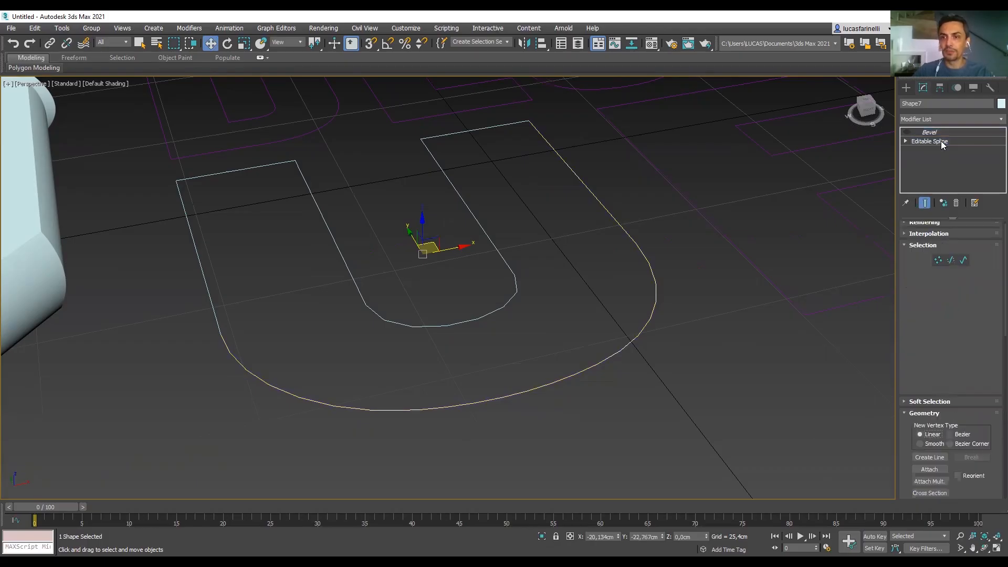
left_click(929, 469)
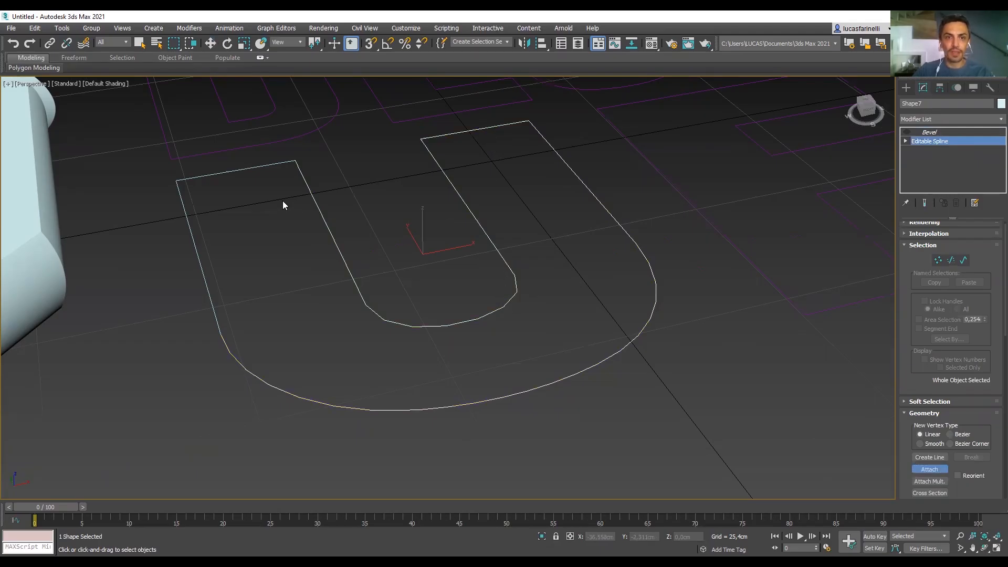
left_click(273, 164)
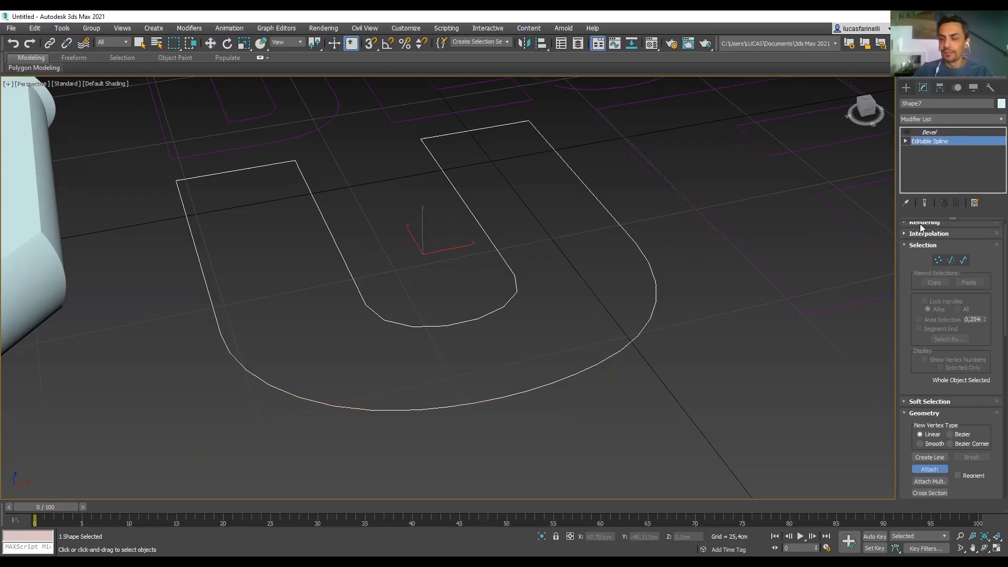
key("w")
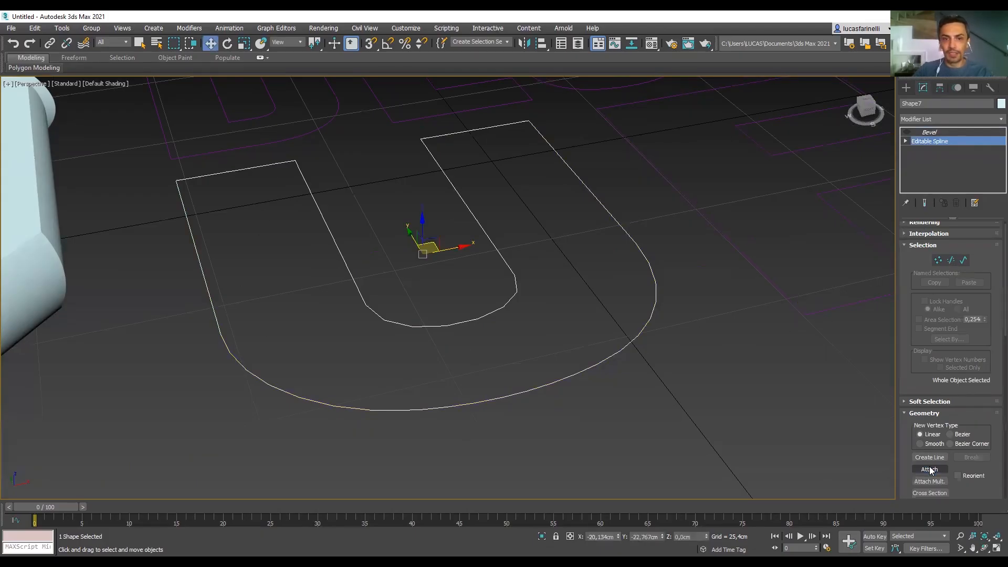
Try the Bevel modifier on the attached first U outline, switch it off again and inspect the flat spline.
left_click(931, 132)
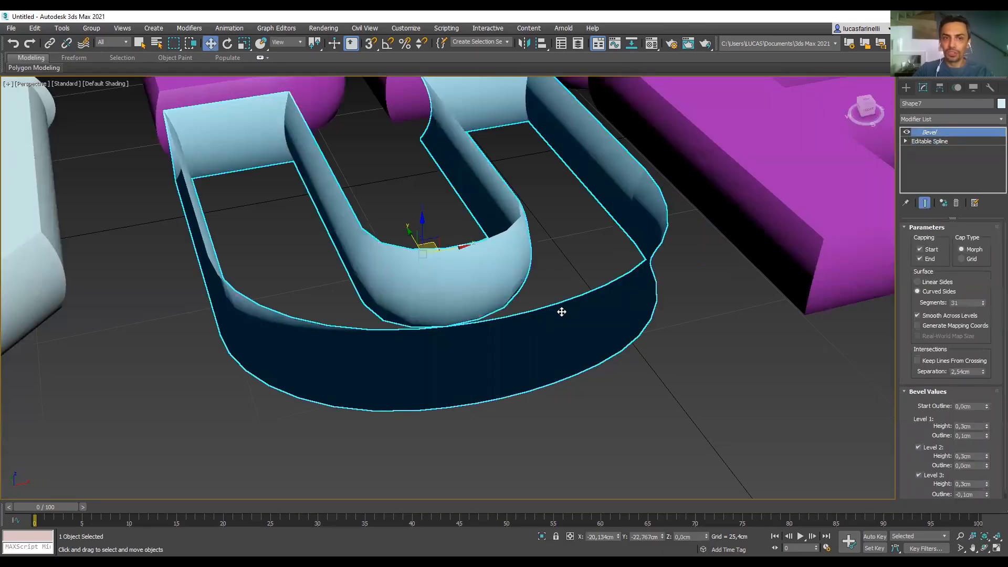
left_click(940, 141)
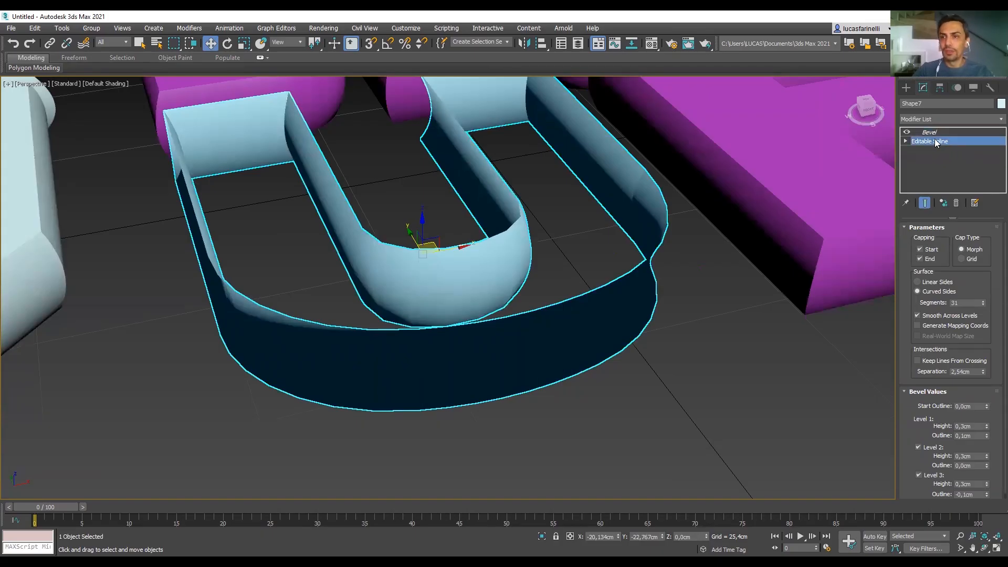
left_click(907, 133)
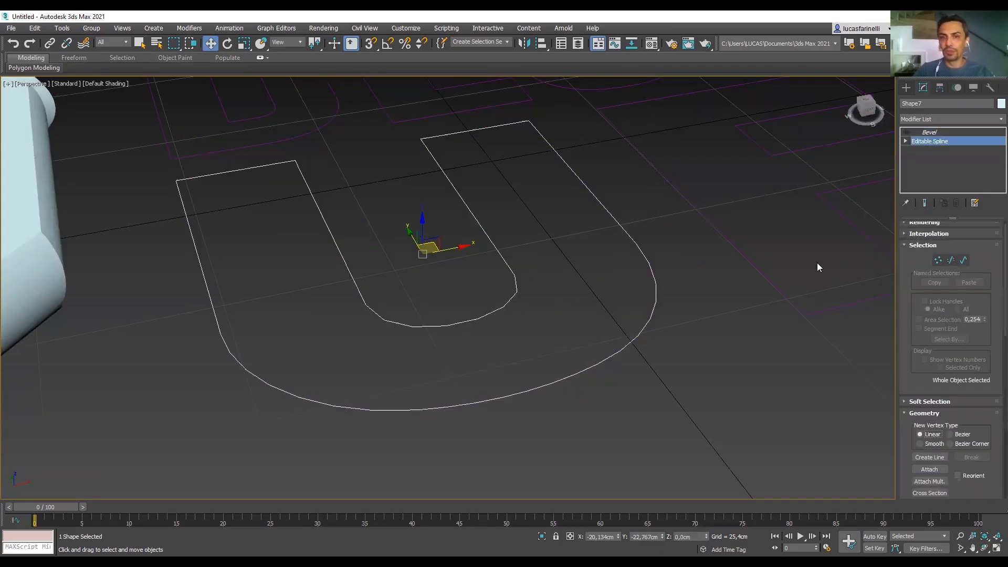
middle_click_drag(716, 304, 655, 425, "alt")
scroll(698, 383, "down", 3)
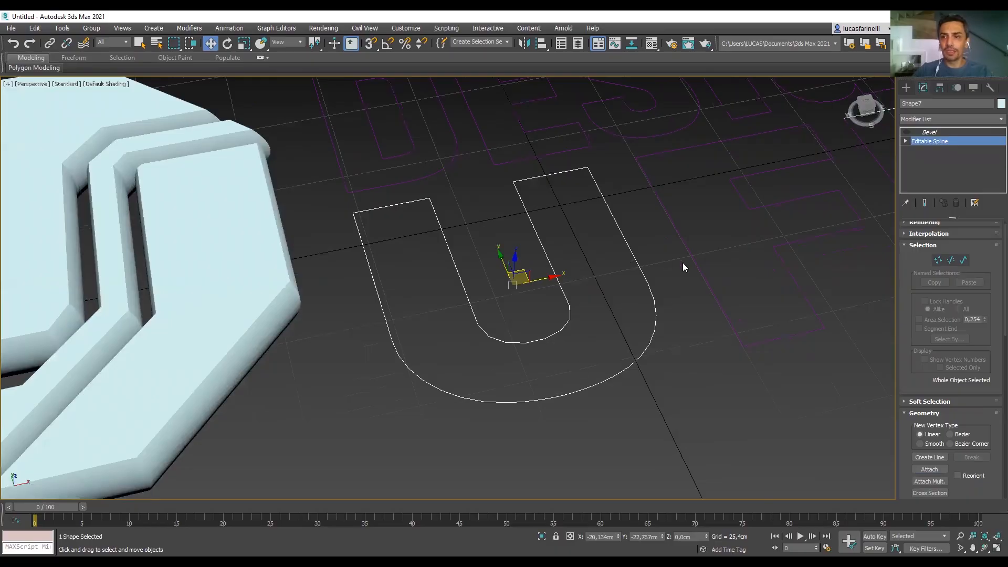
middle_click_drag(538, 347, 532, 340)
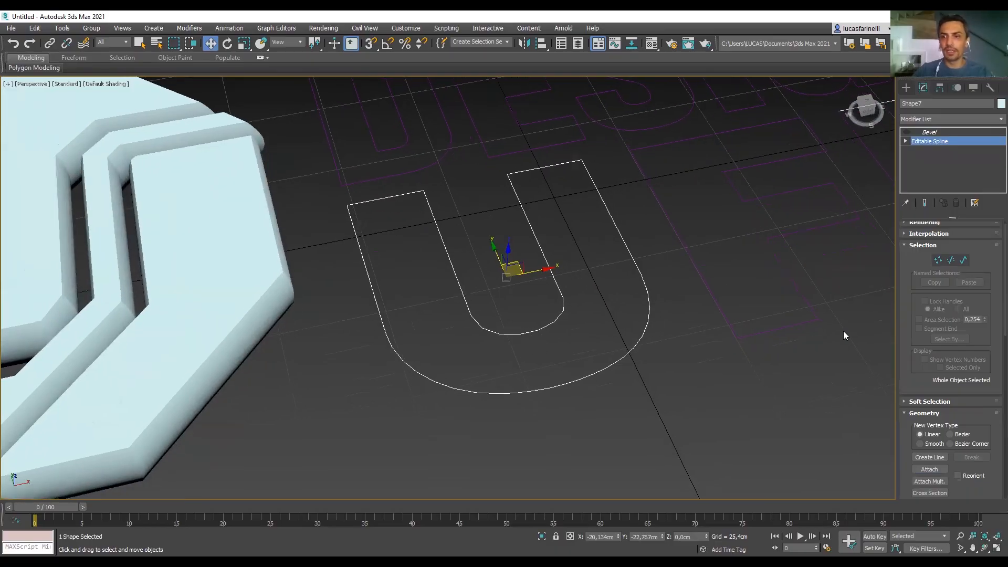
Select all vertices of the first U's attached outline and weld them with a threshold of 0,01 cm.
left_click(939, 261)
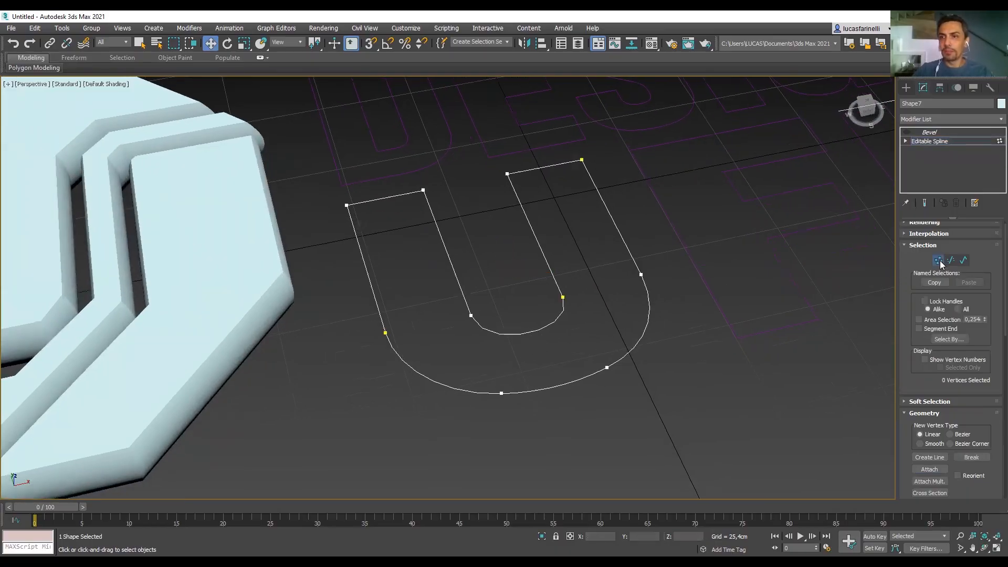
left_click(905, 140)
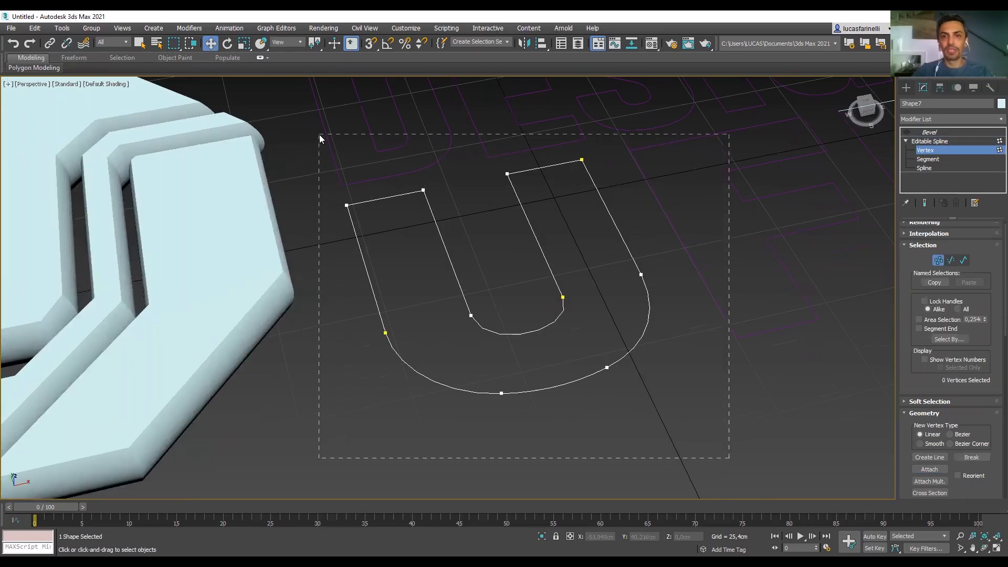
left_click_drag(319, 133, 319, 134)
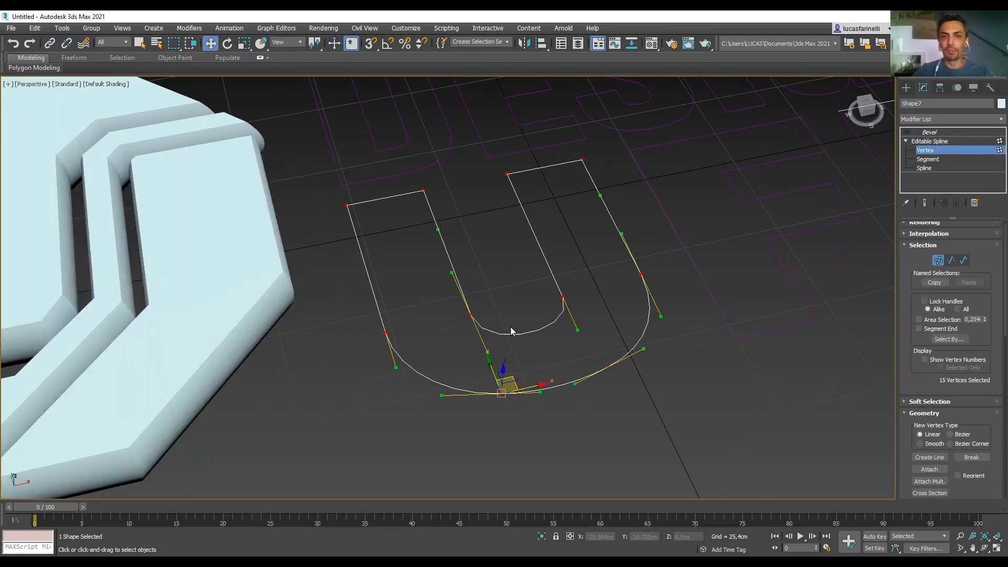
scroll(520, 398, "up", 5)
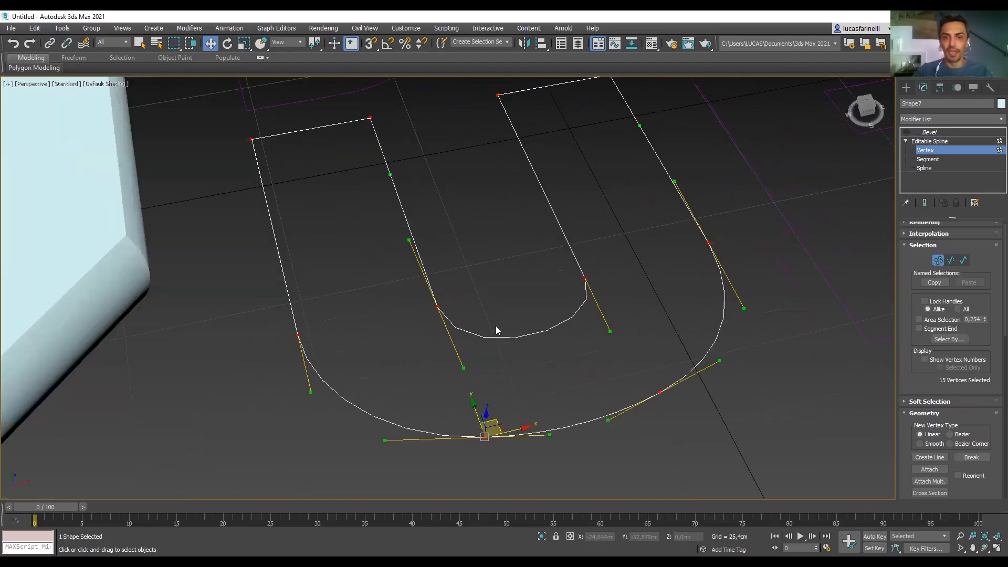
left_click_drag(954, 499, 963, 266)
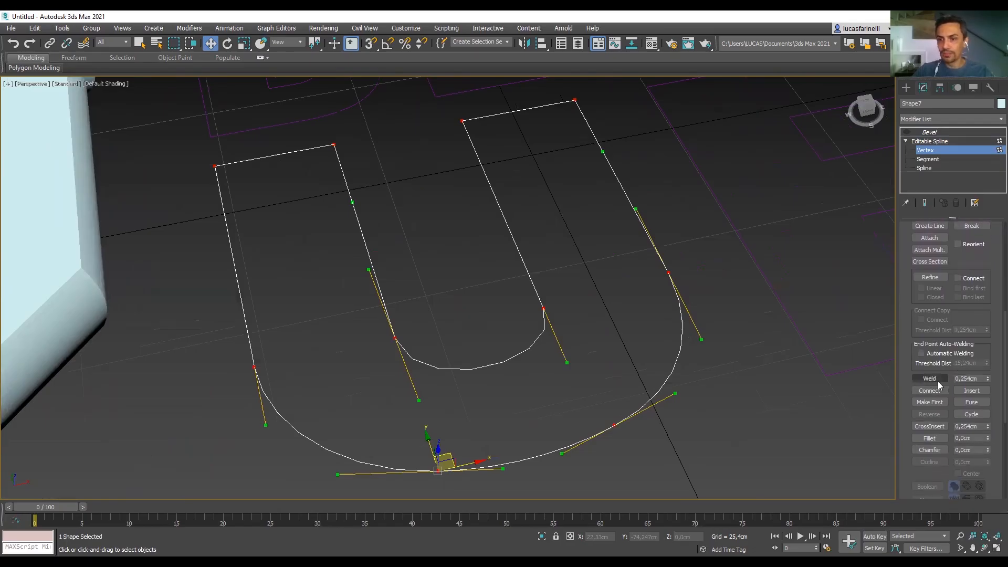
left_click(980, 378)
type("0,01")
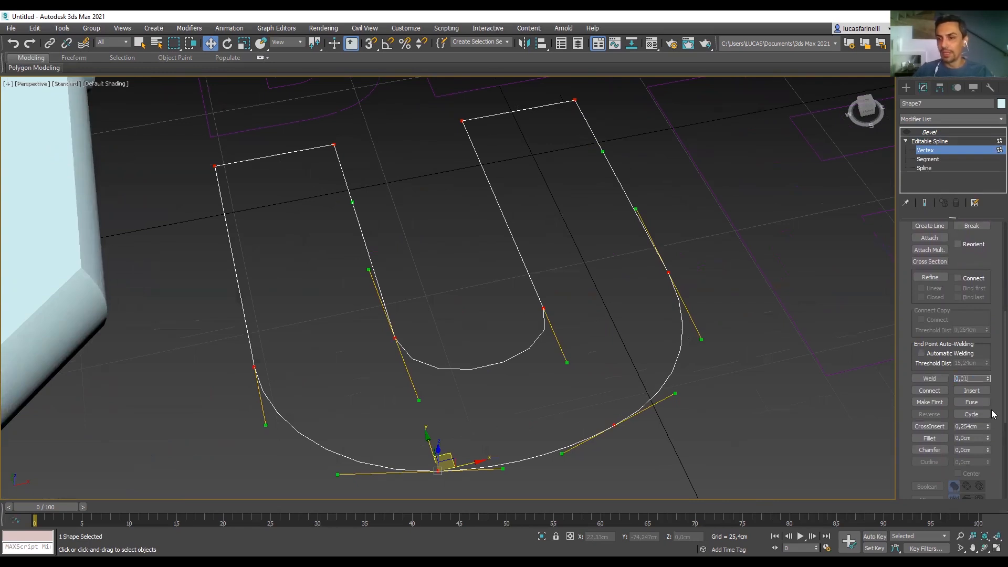
left_click(923, 378)
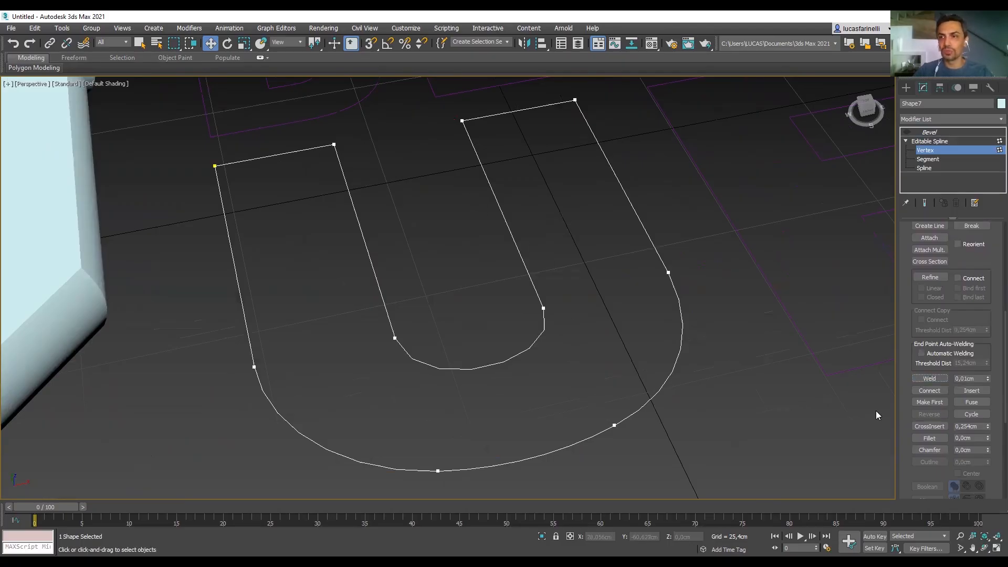
Switch the Bevel modifier back on for the welded first U.
left_click(906, 141)
left_click(934, 132)
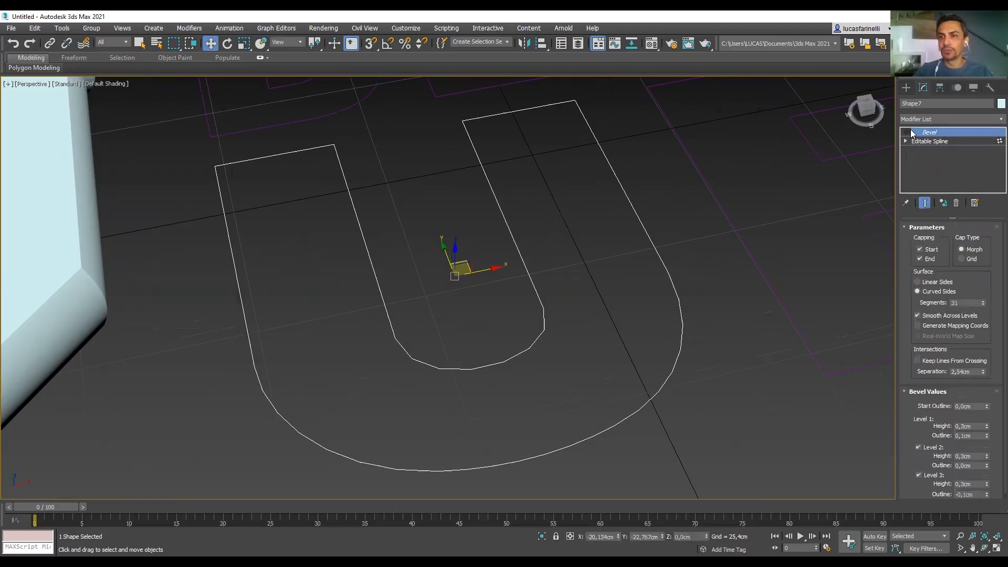
left_click(908, 133)
scroll(755, 371, "down", 5)
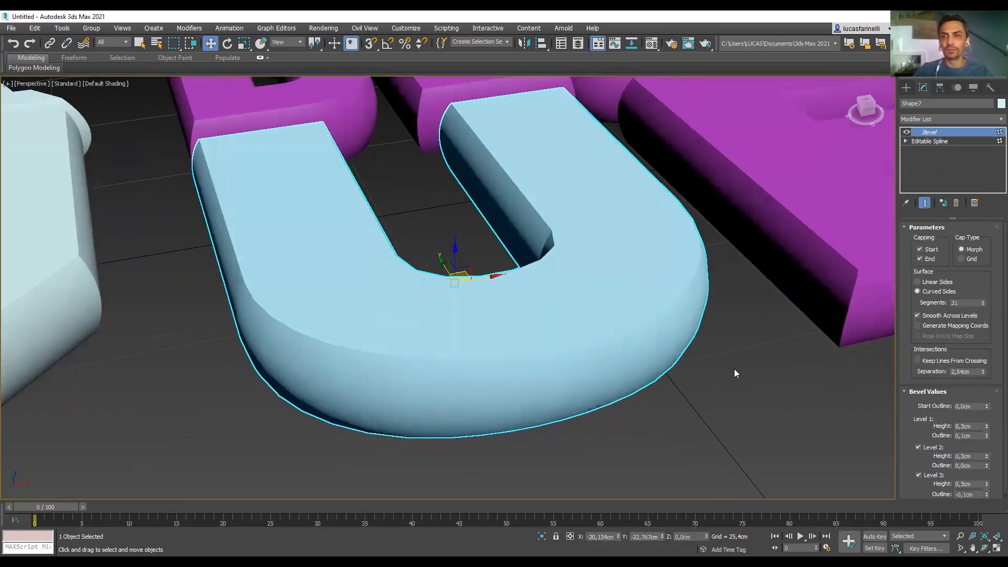
Select the inner curved piece of the last U in UFU, enter its spline vertex level and turn off Bevel.
mouse_move(718, 381)
middle_mouse_down()
mouse_move(692, 399)
mouse_move(641, 406)
middle_mouse_up()
middle_click_drag(713, 416, 677, 422)
middle_click_drag(527, 393, 454, 418)
middle_click_drag(640, 402, 475, 413)
scroll(624, 365, "up", 3)
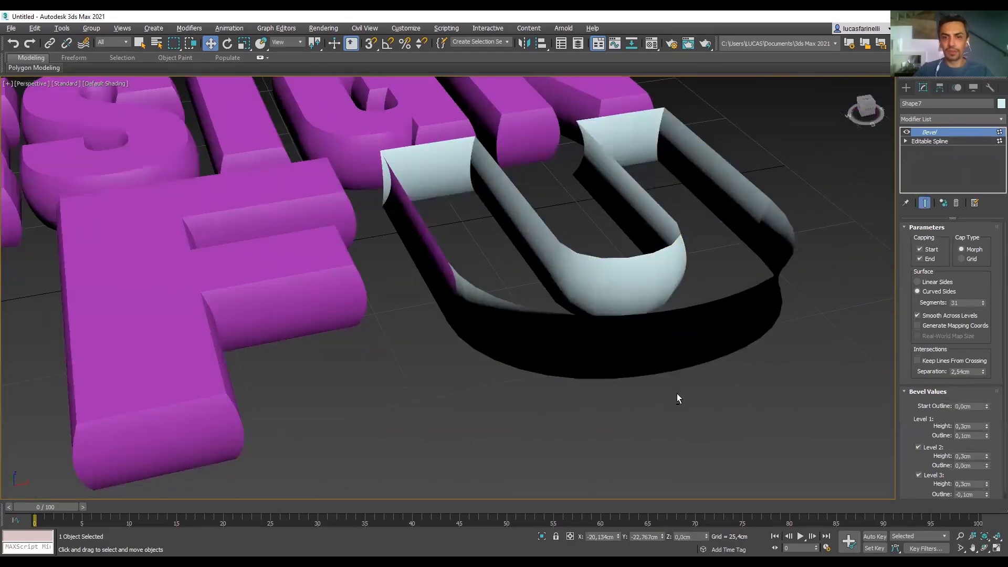
scroll(677, 394, "up", 4)
left_click(573, 315)
left_click(928, 142)
left_click(905, 140)
key("1")
left_click(907, 132)
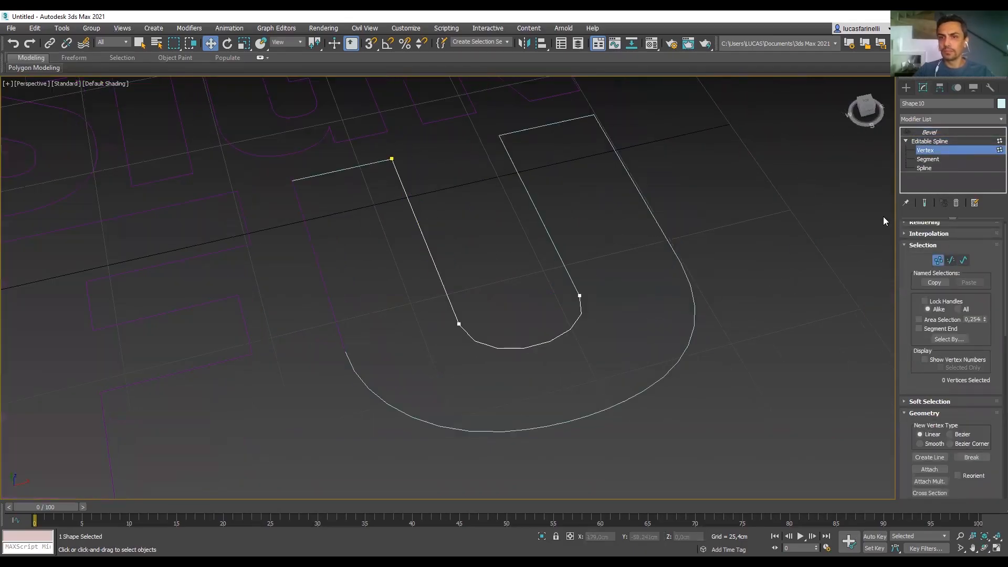
Attach the outer outline pieces of the last U to its inner curve.
left_click(937, 469)
left_click(665, 378)
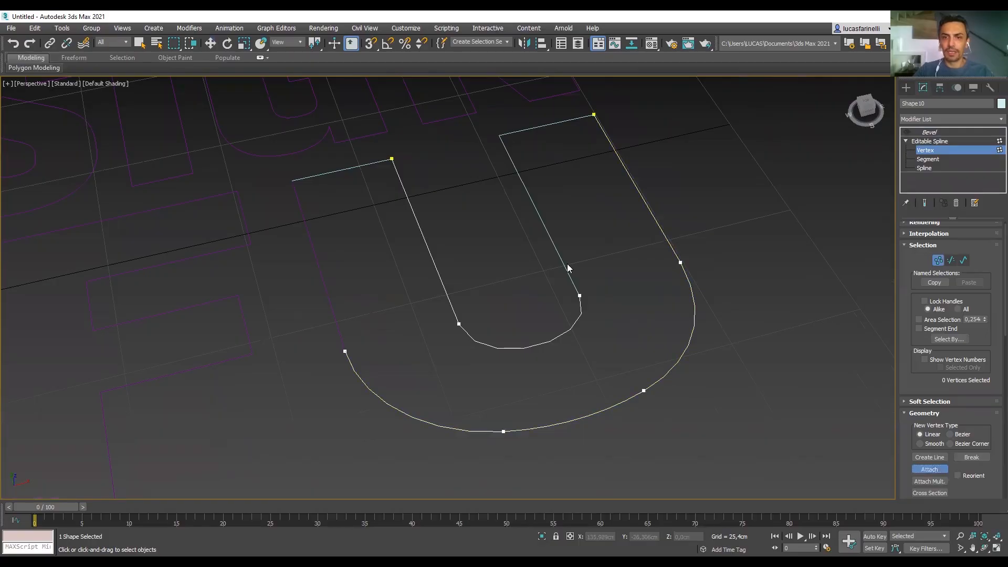
left_click(322, 277)
left_click(938, 468)
Weld all vertices of the last U's outline with the 0,01 cm threshold and switch its Bevel modifier back on.
left_click_drag(798, 477, 250, 114)
left_click_drag(976, 491, 942, 256)
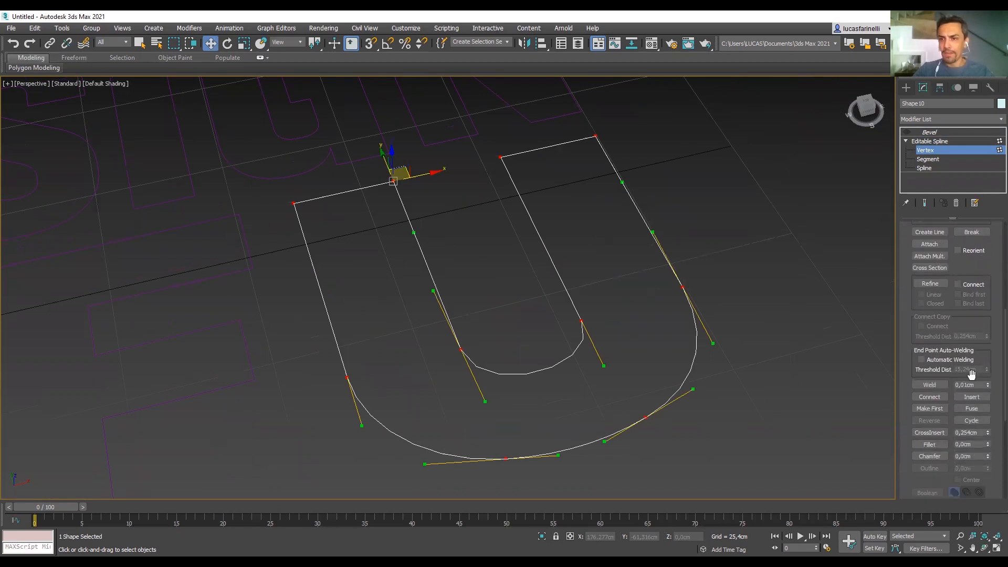
left_click(940, 385)
left_click(908, 141)
left_click(914, 132)
scroll(840, 309, "down", 5)
left_click(766, 389)
middle_click_drag(677, 373, 701, 267)
middle_click_drag(695, 390, 664, 436, "alt")
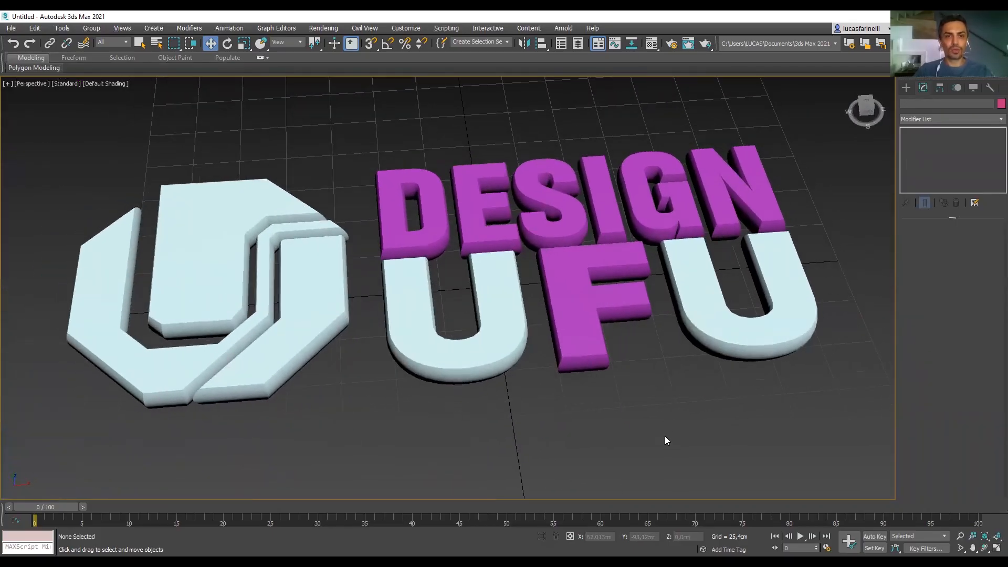
Scrub the time slider near frame 0 to examine the timeline of the logo scene.
middle_click_drag(628, 447, 603, 459, "alt")
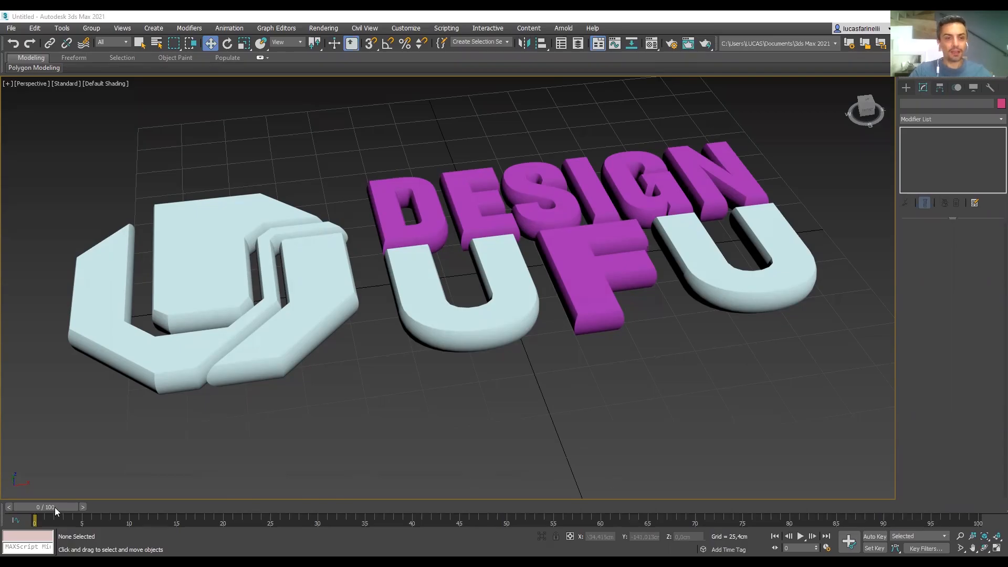
left_click_drag(52, 506, 35, 517)
key("w")
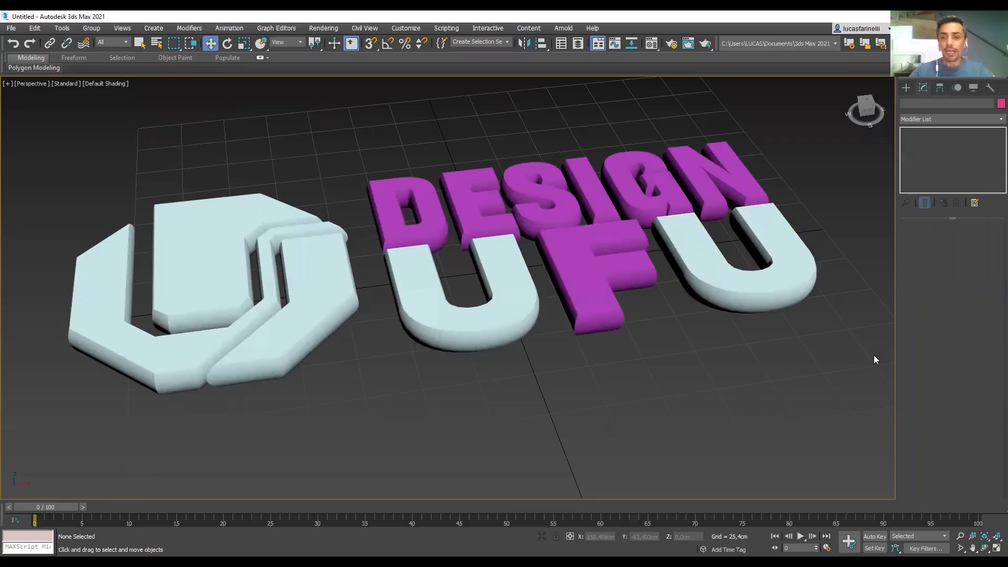
mouse_move(46, 507)
left_mouse_down()
mouse_move(522, 512)
mouse_move(44, 522)
left_mouse_up()
key("w")
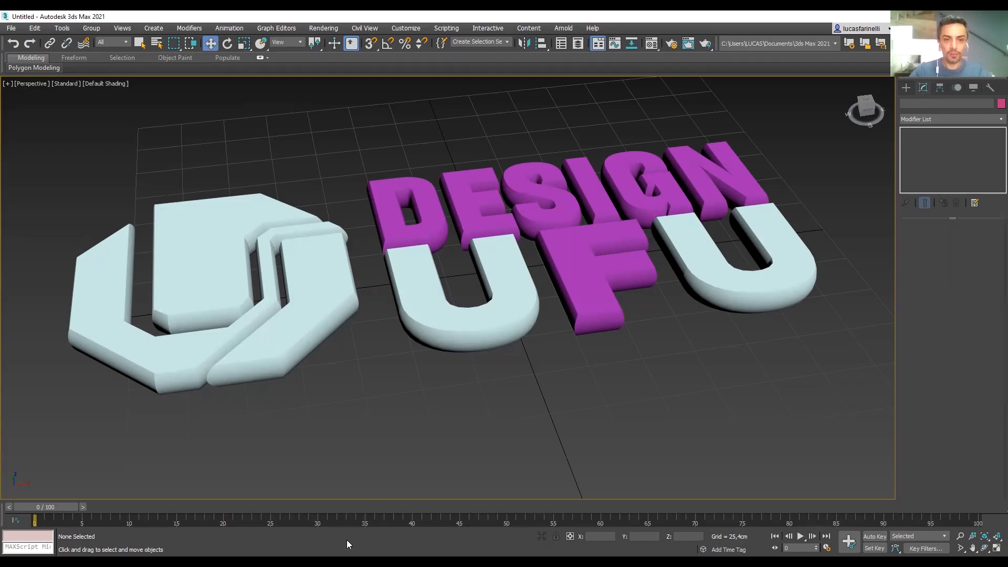
left_click_drag(56, 507, 34, 516)
key("w")
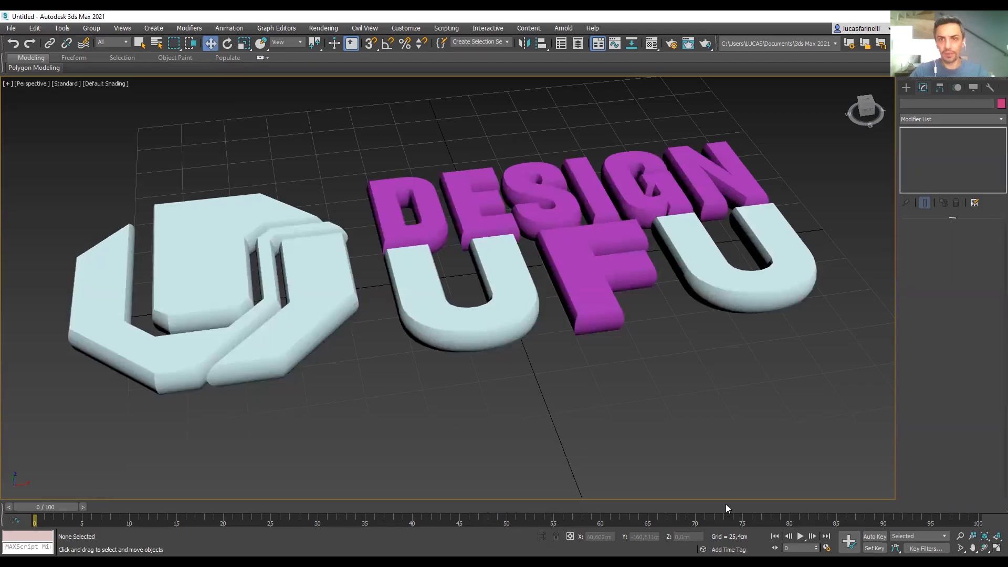
Set the animation length to 150 frames in the Time Configuration.
left_click(826, 546)
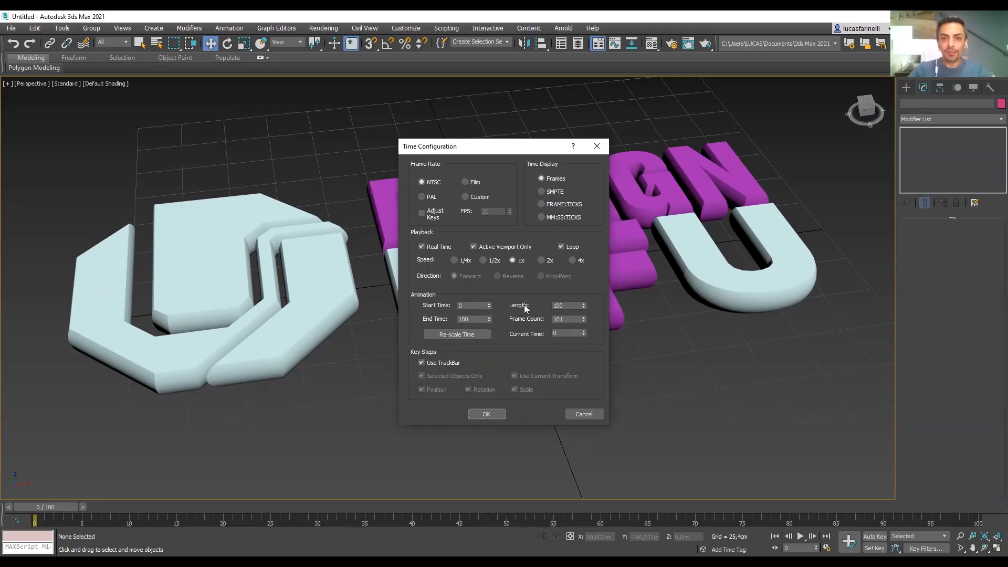
double_click(569, 306)
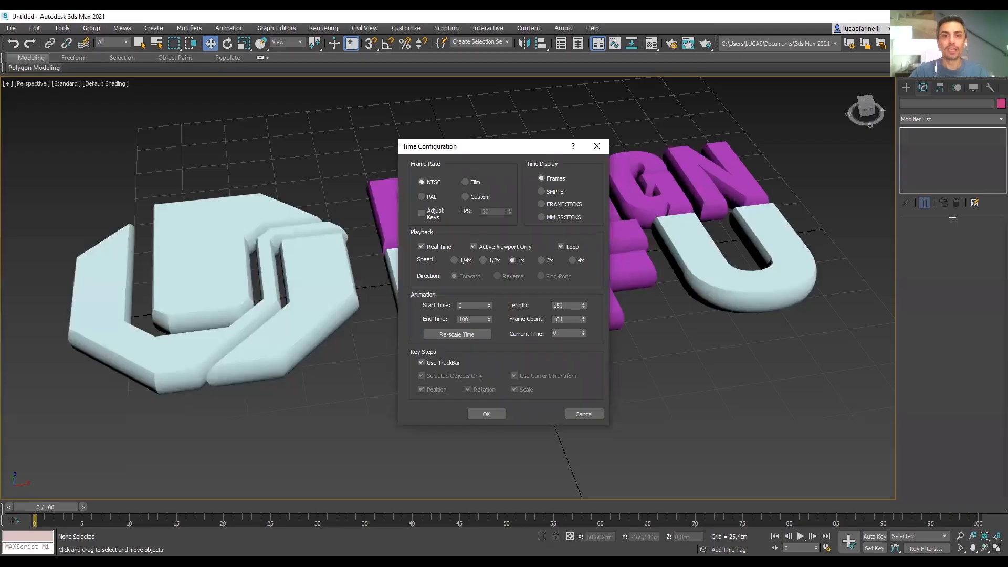
left_click(498, 414)
left_click_drag(47, 508, 27, 488)
key("w")
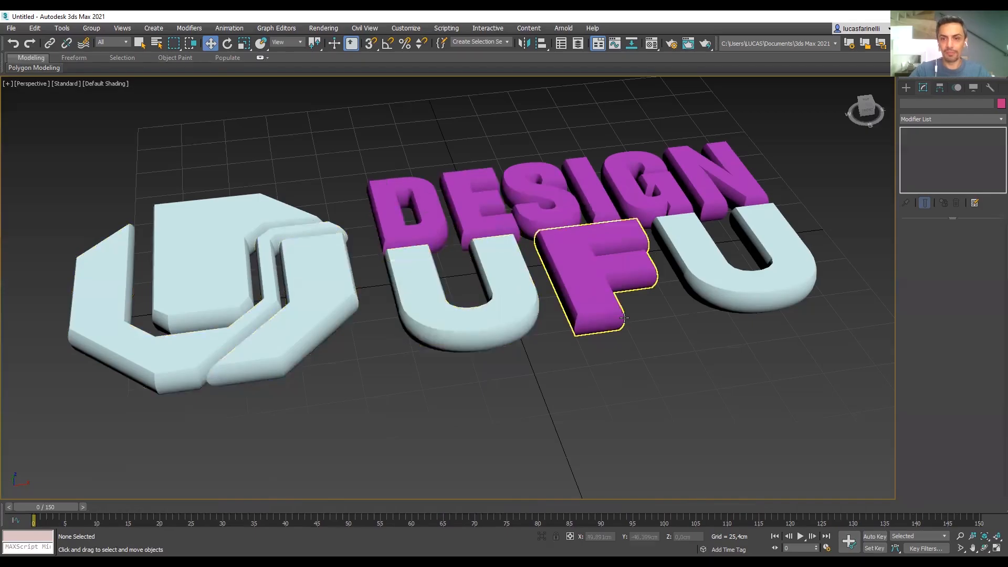
Turn on Auto Key, move the time slider to frame 55 and turn Auto Key off again.
left_click(876, 536)
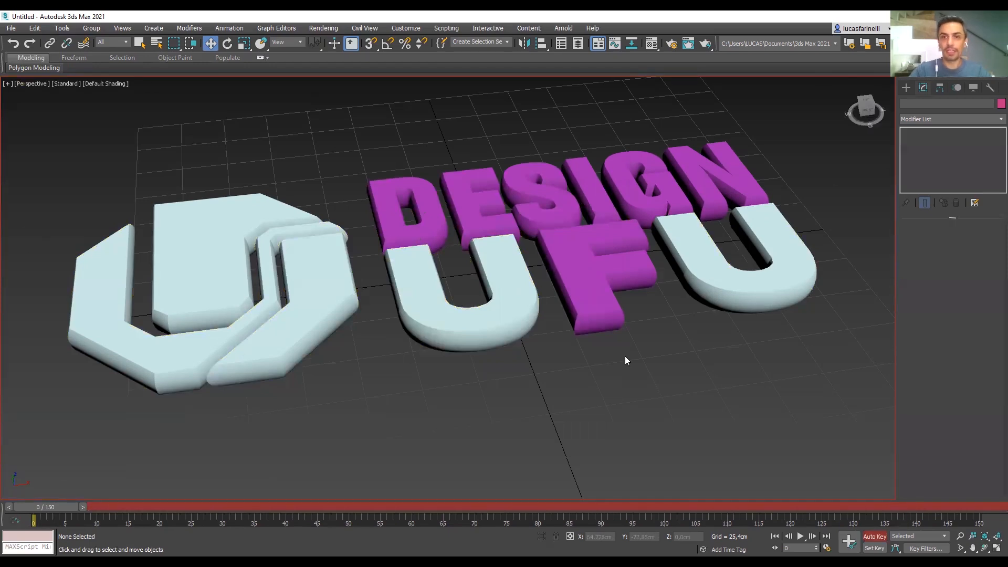
left_click_drag(49, 508, 22, 483)
key("w")
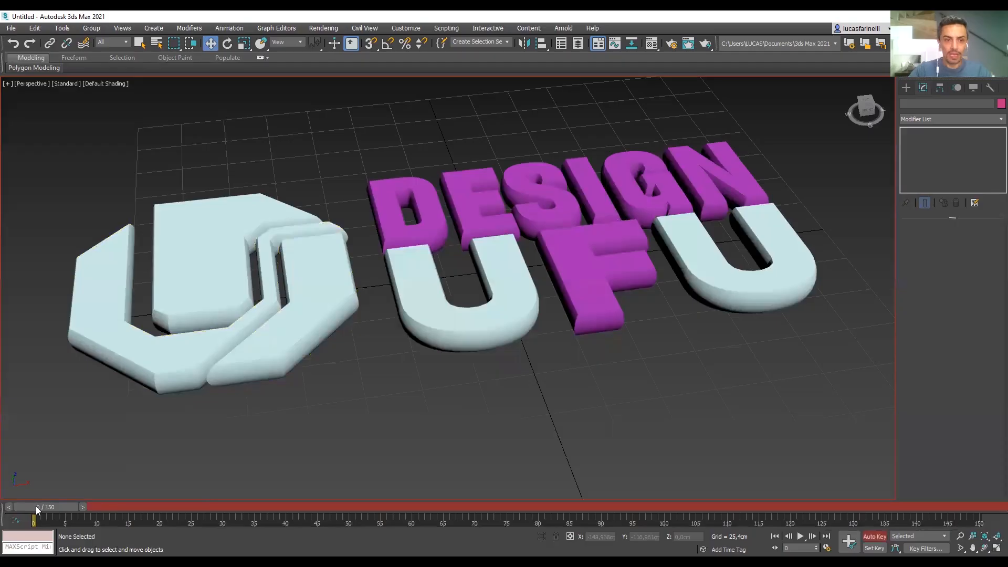
left_click_drag(36, 507, 379, 509)
key("w")
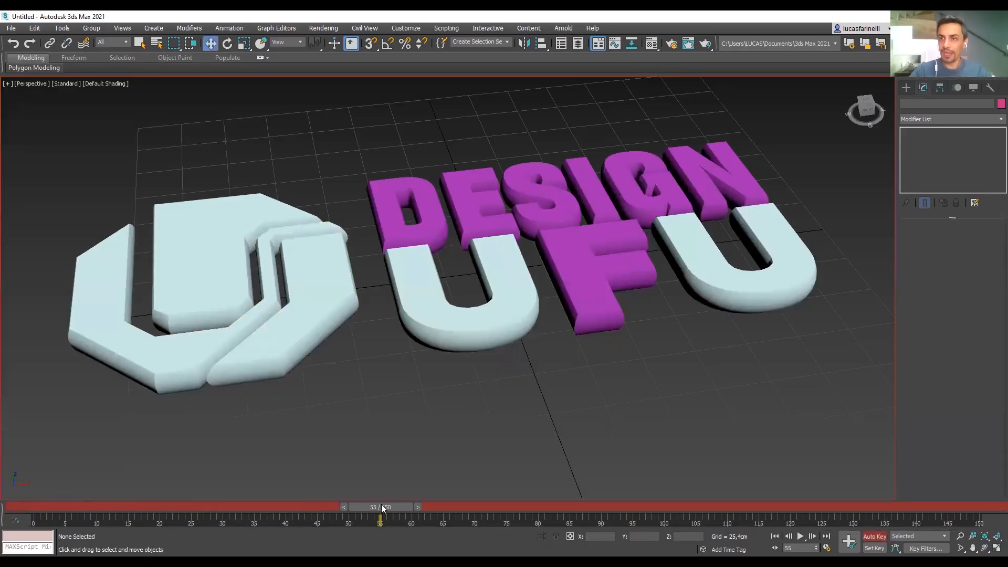
left_click(876, 537)
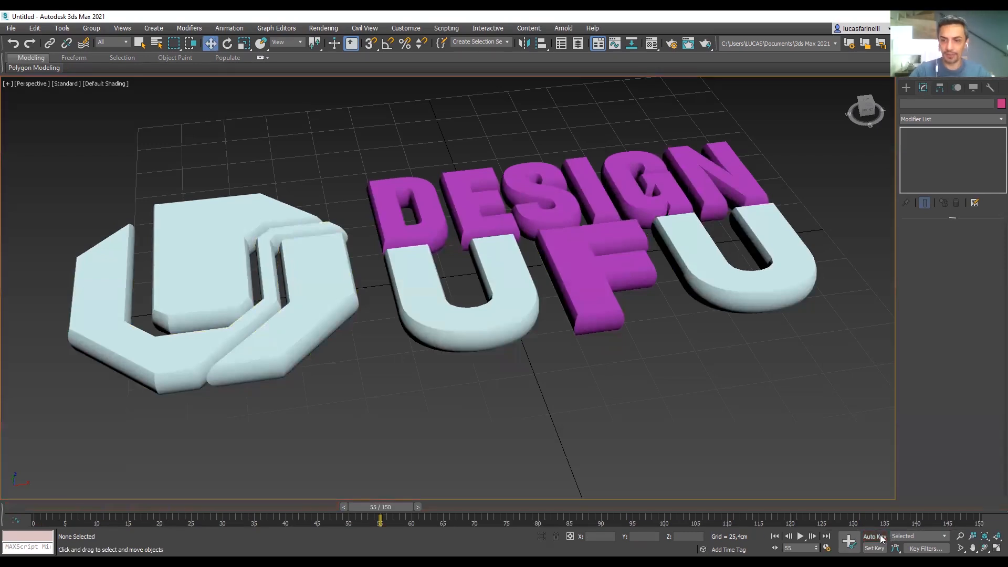
Show the four-viewport layout and fit the whole logo in every view.
left_click(996, 548)
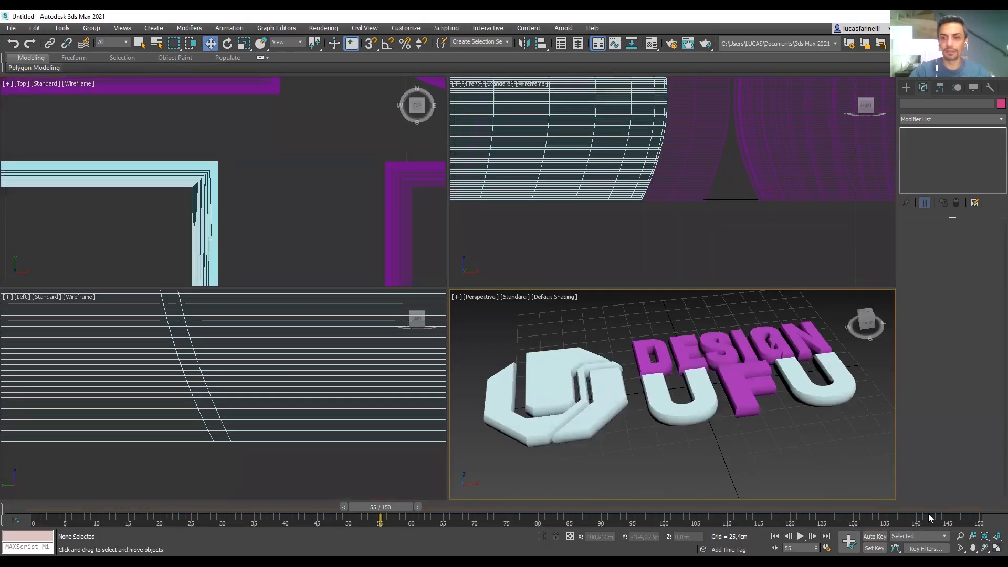
left_click(998, 536)
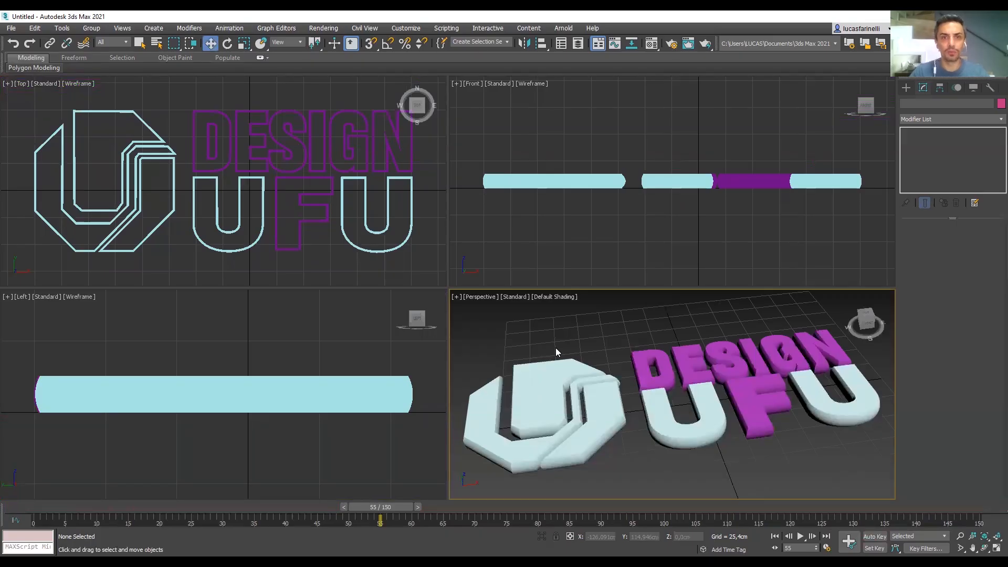
Give the 05 - Default physical material a dark purple base color with Red 0,039, Green 0,0 and Blue 0,204.
key("m")
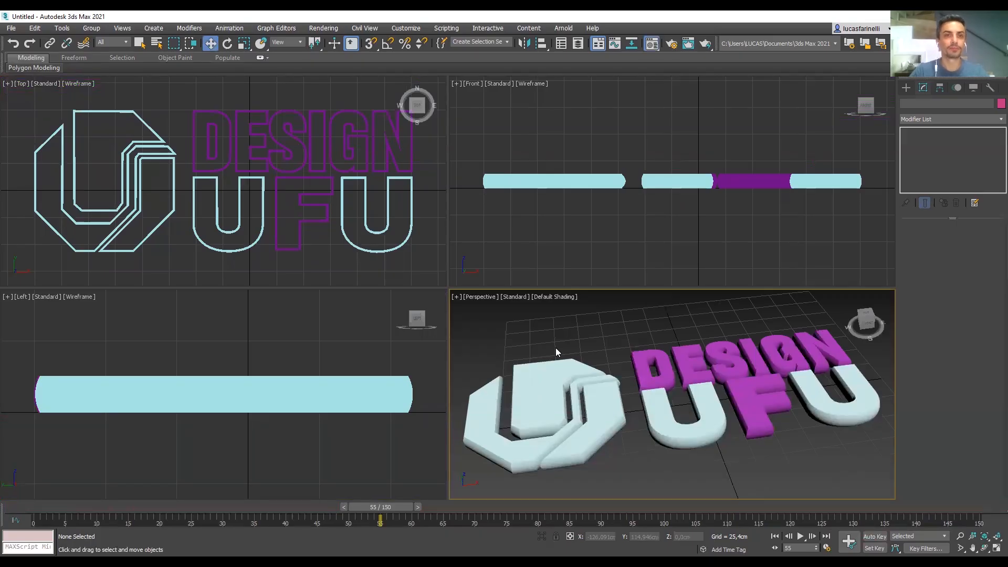
left_click(178, 77)
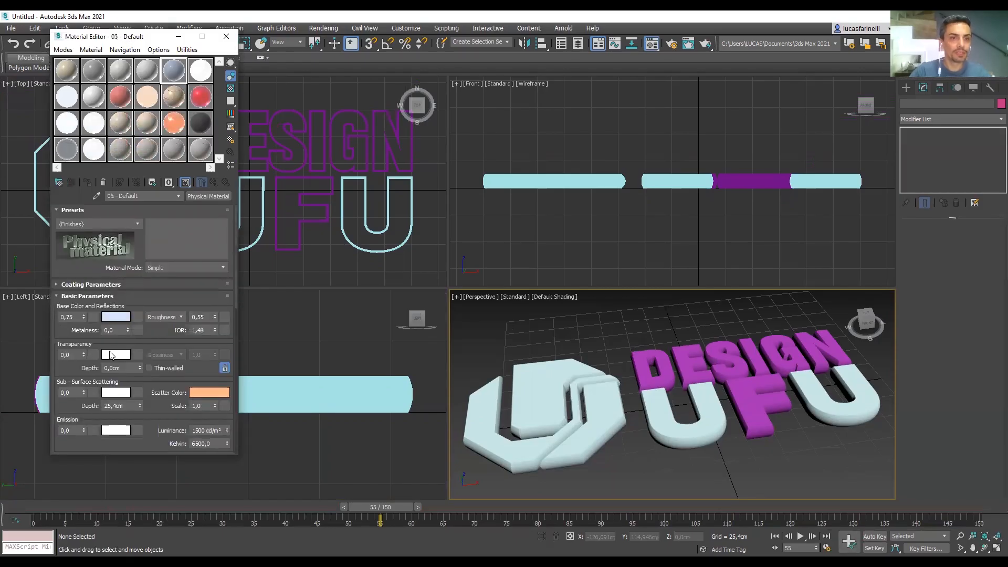
left_click(116, 317)
mouse_move(302, 142)
left_mouse_down()
mouse_move(302, 80)
mouse_move(271, 78)
mouse_move(264, 142)
left_mouse_up()
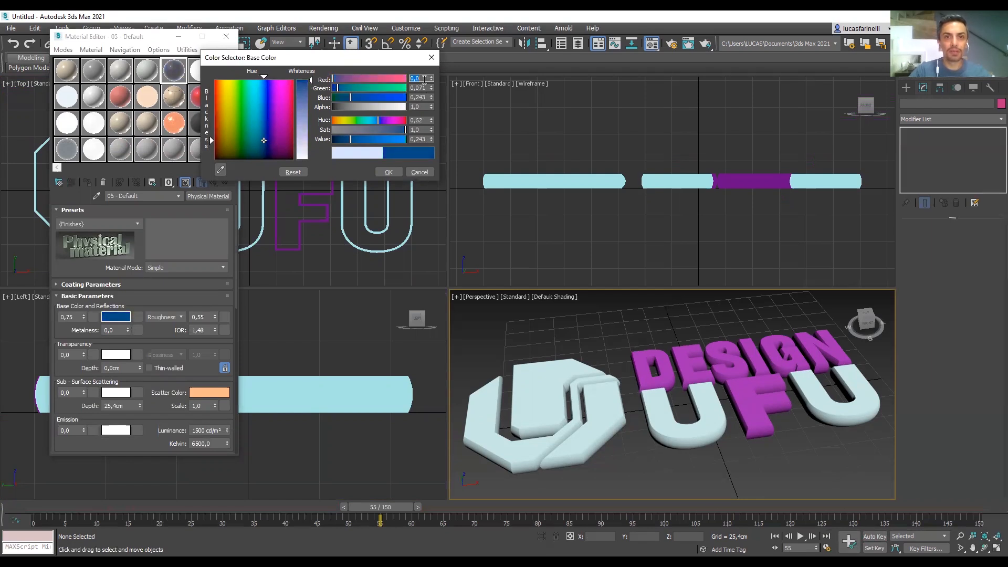
left_click_drag(264, 141, 272, 144)
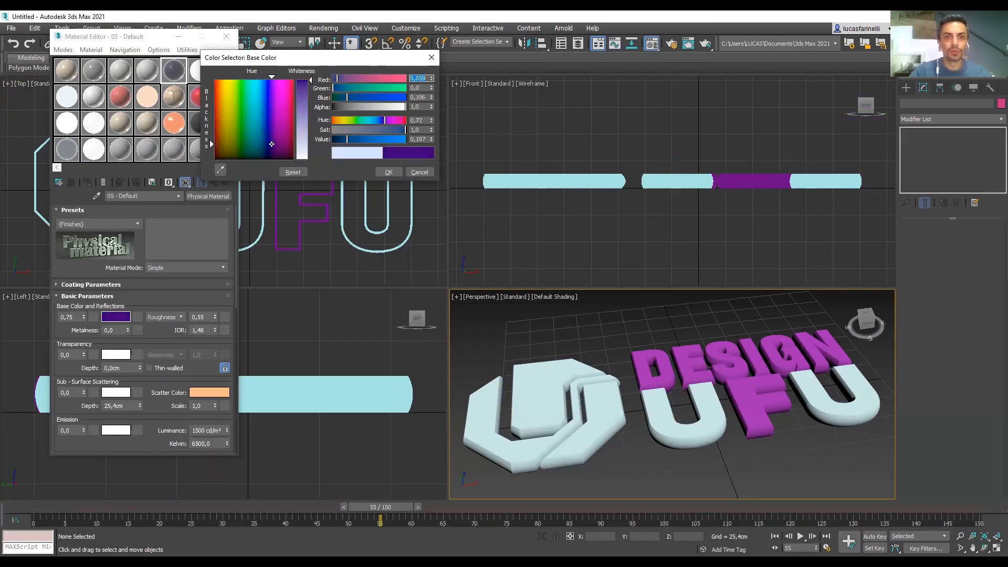
left_click(270, 143)
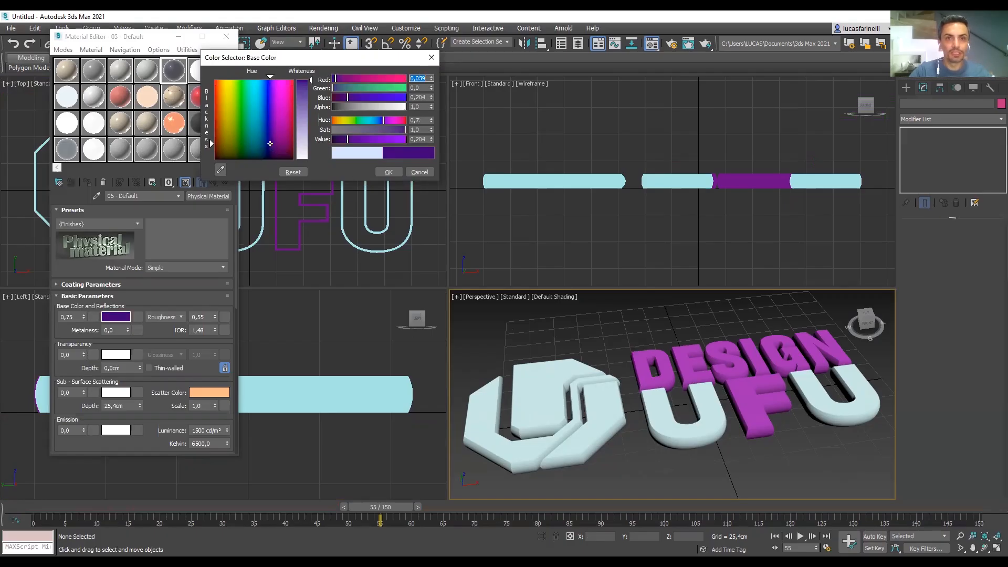
left_click(389, 173)
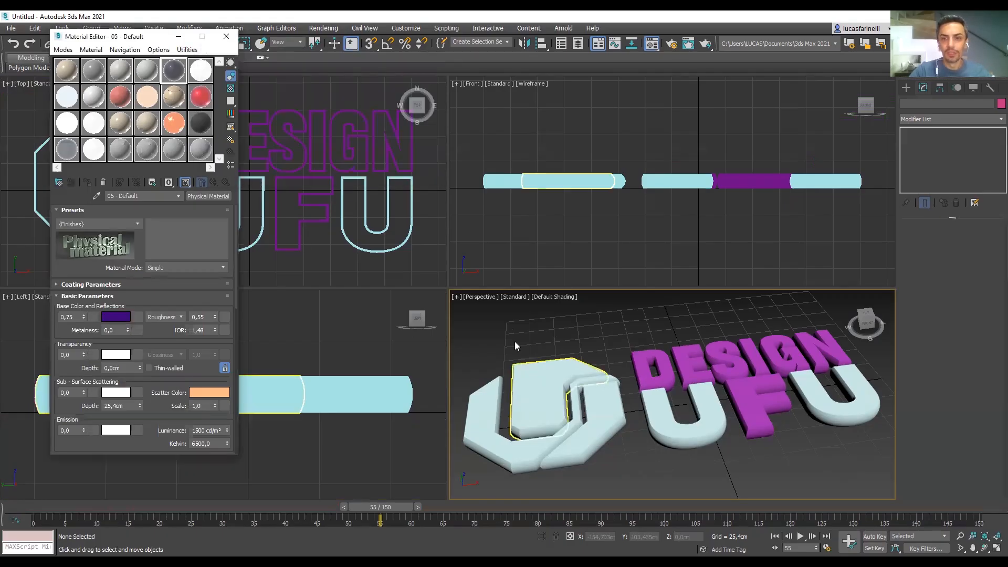
Assign the dark purple 05 - Default material to all the logo pieces as one selection and close the Material Editor.
key("ctrl+a")
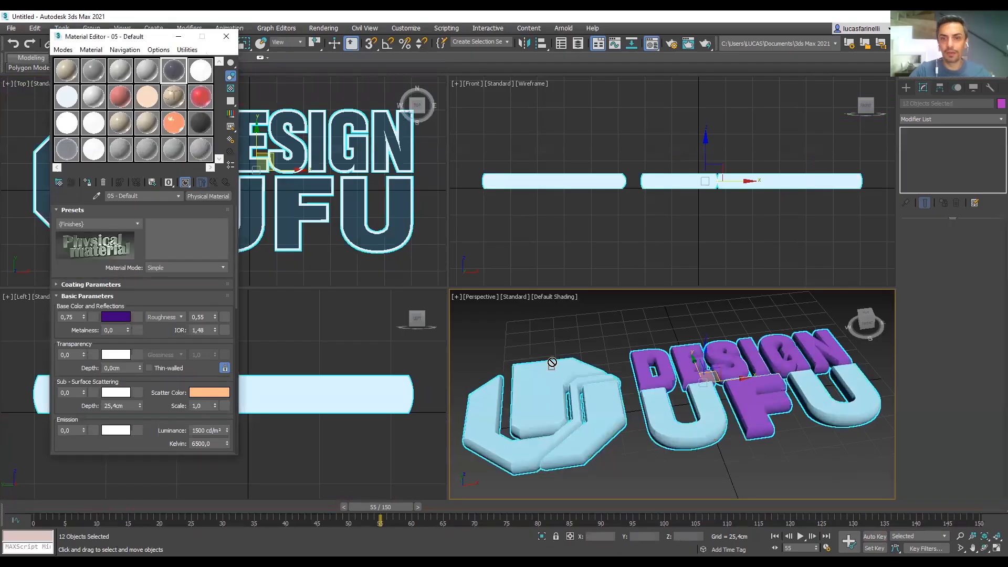
left_click_drag(559, 379, 559, 379)
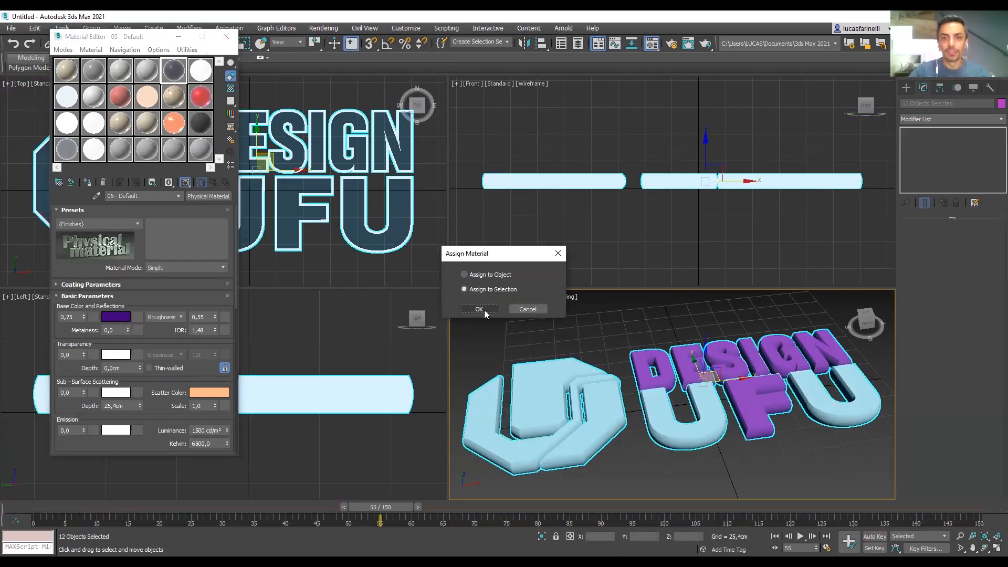
left_click(484, 310)
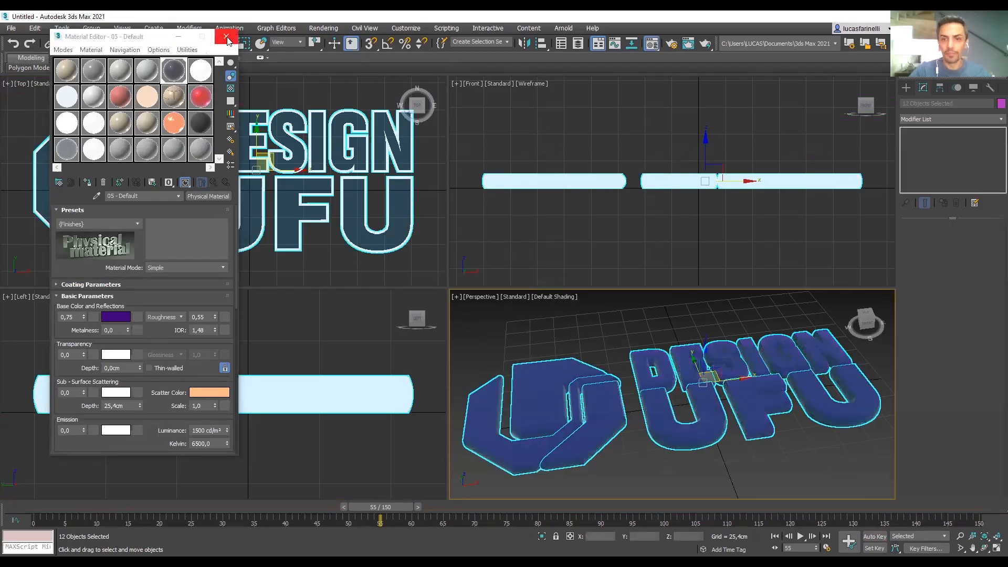
left_click(227, 38)
Create a Target camera in the Top view, placed in front of the logo with its target at the logo's center.
left_click(907, 88)
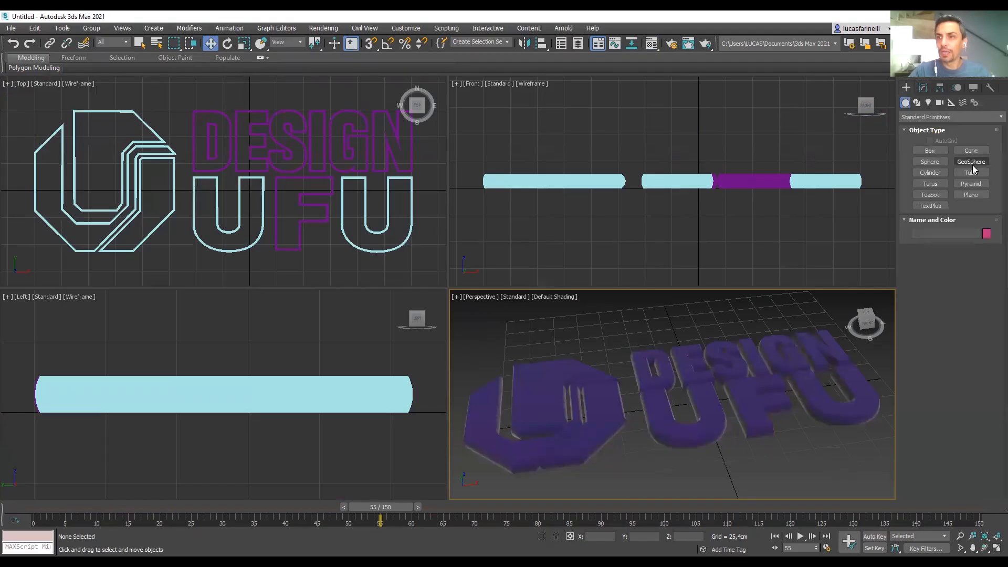
left_click(940, 102)
middle_click_drag(431, 221, 429, 195)
scroll(732, 202, "down", 2)
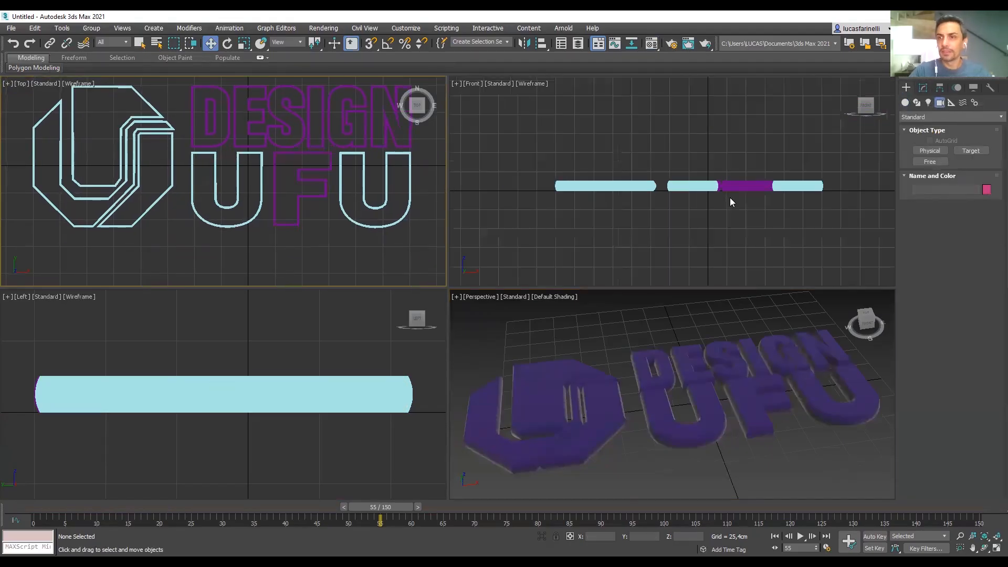
left_click(971, 151)
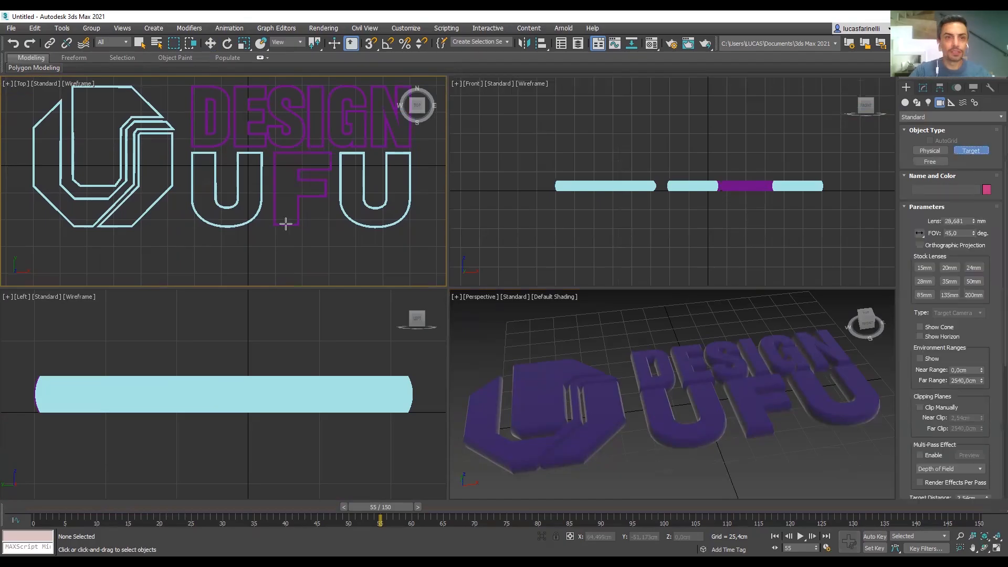
scroll(255, 187, "down", 6)
left_click_drag(250, 255, 248, 176)
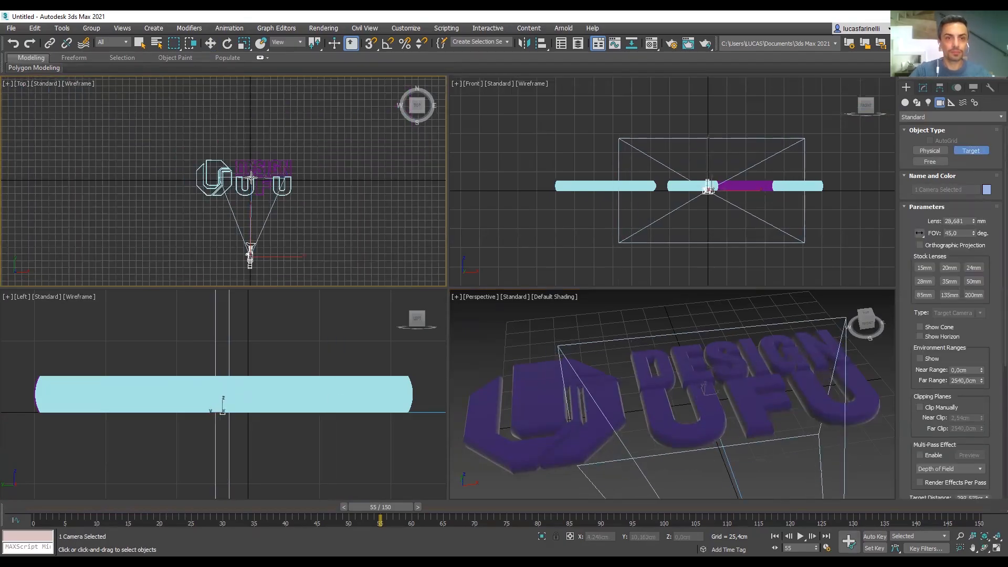
Move the camera high above the logo in the Left view, to about 377 cm, and switch the Perspective view to the camera.
key("w")
scroll(279, 389, "down", 10)
middle_click_drag(276, 398, 249, 437)
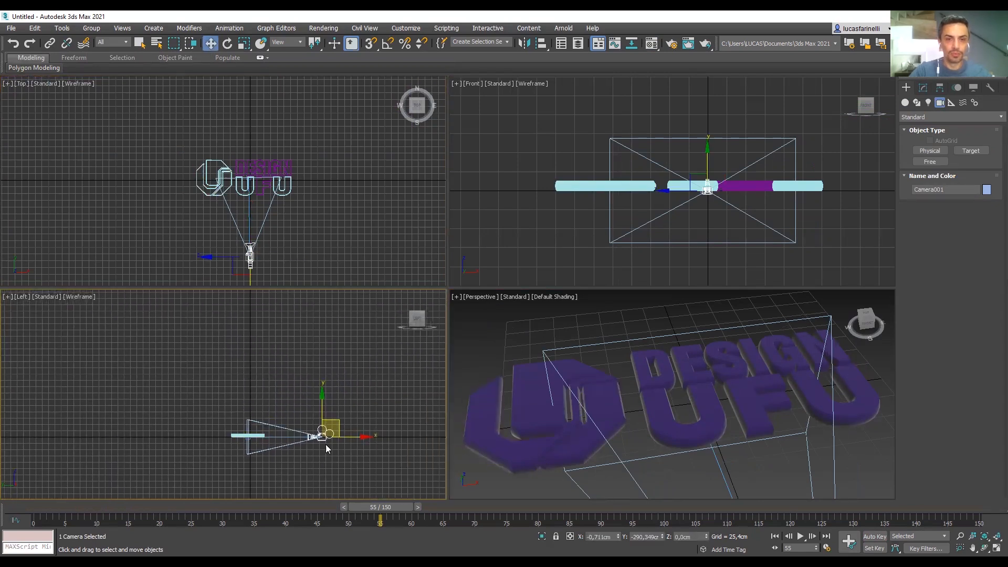
left_click_drag(324, 417, 264, 322)
left_click(491, 333)
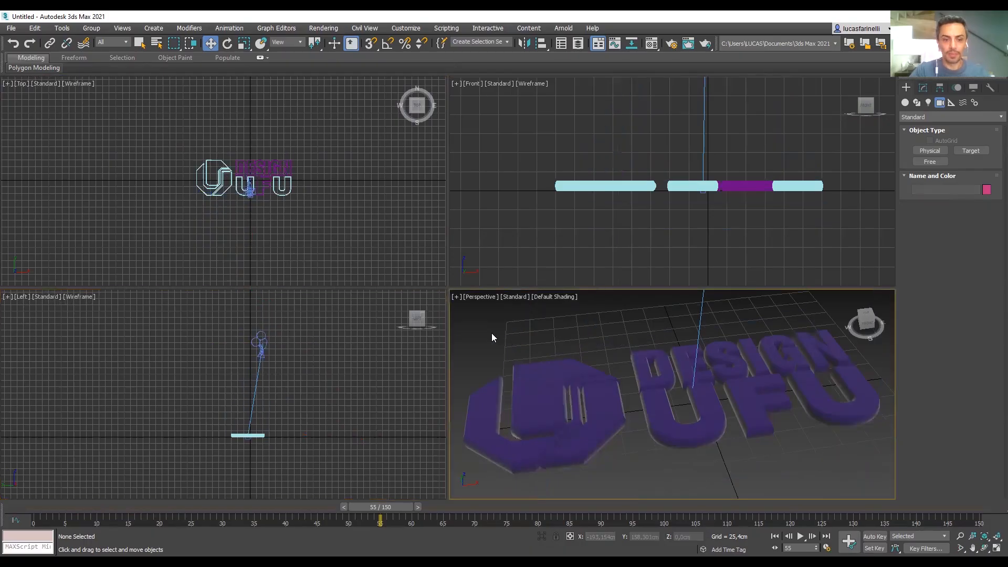
key("c")
Pull the camera back and higher, and raise its target slightly, until the whole logo fits in the camera view.
left_click(250, 194)
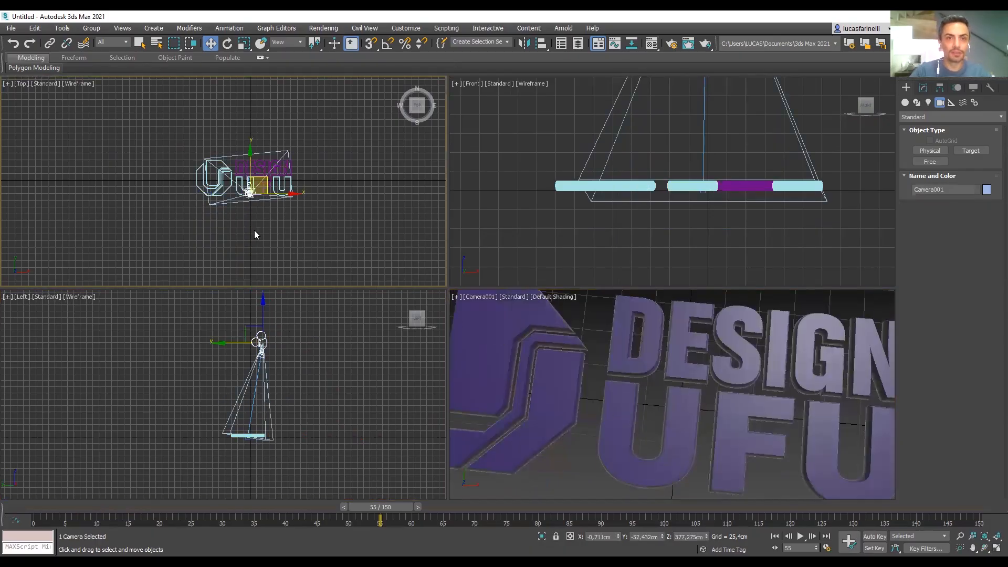
left_click_drag(264, 187, 264, 218)
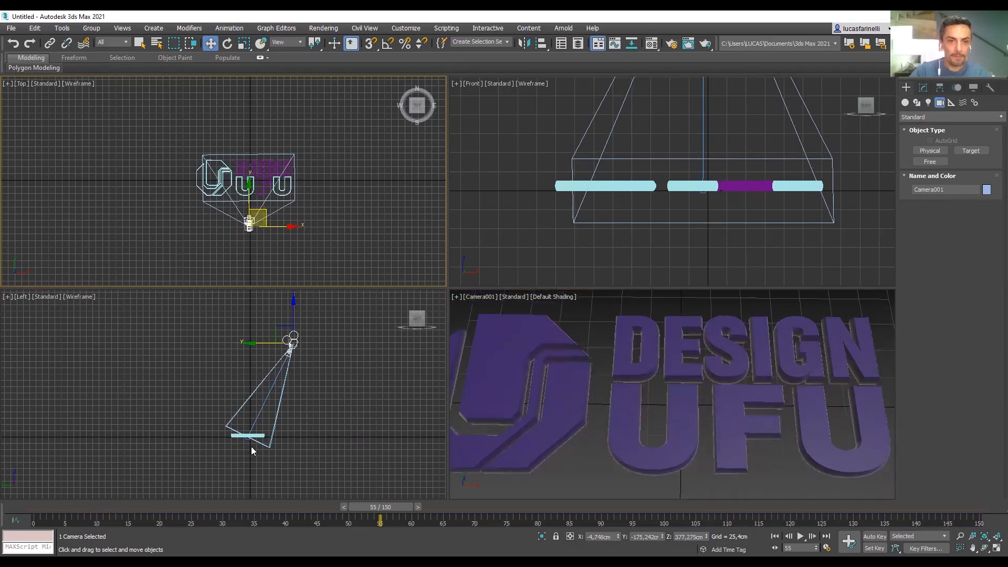
left_click_drag(246, 439, 247, 424)
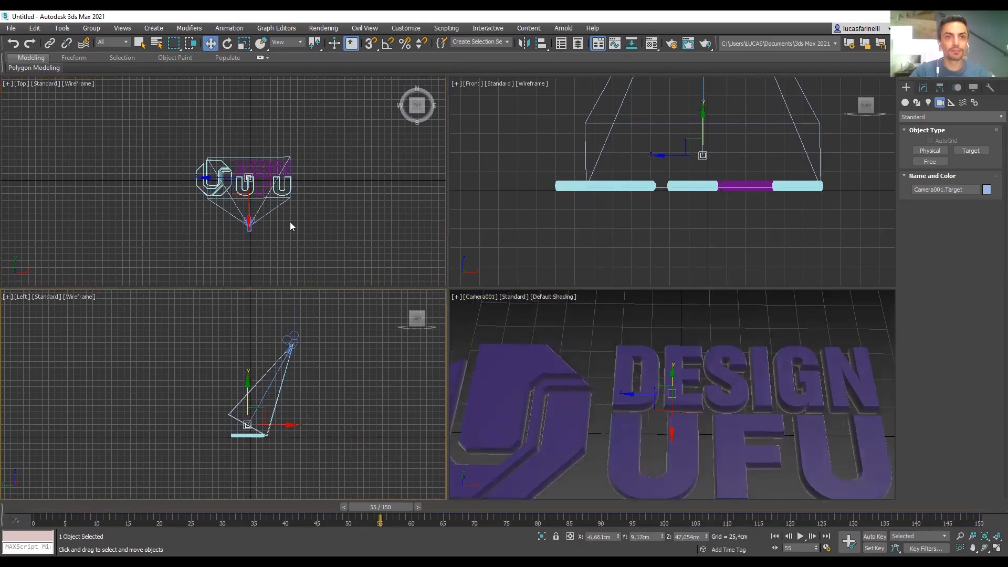
left_click(250, 229)
left_click_drag(250, 229, 262, 229)
middle_click_drag(278, 341, 280, 346)
left_click_drag(326, 348, 320, 294)
left_click(492, 335)
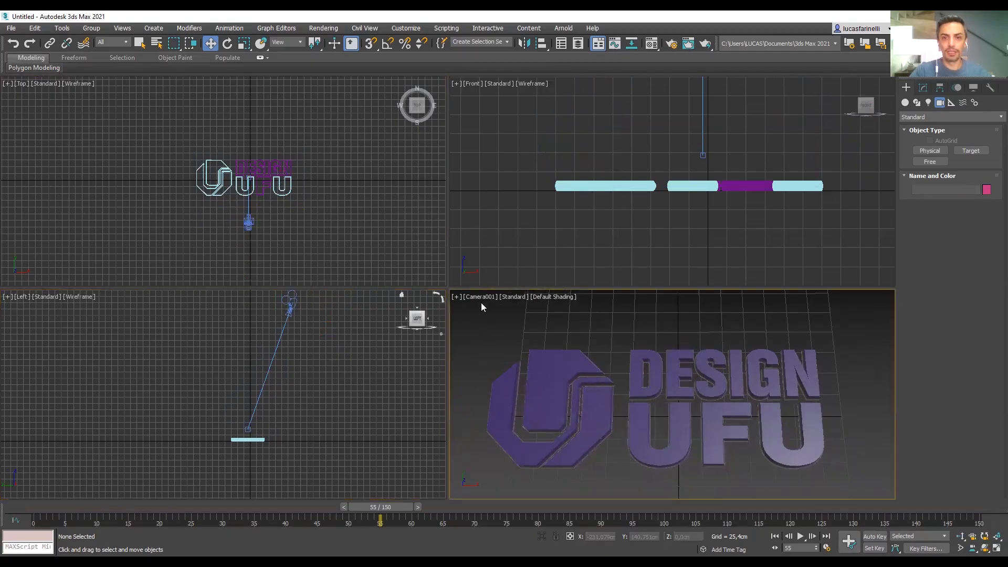
Show the safe frames in the Camera001 view and center the logo within them.
left_click(483, 301)
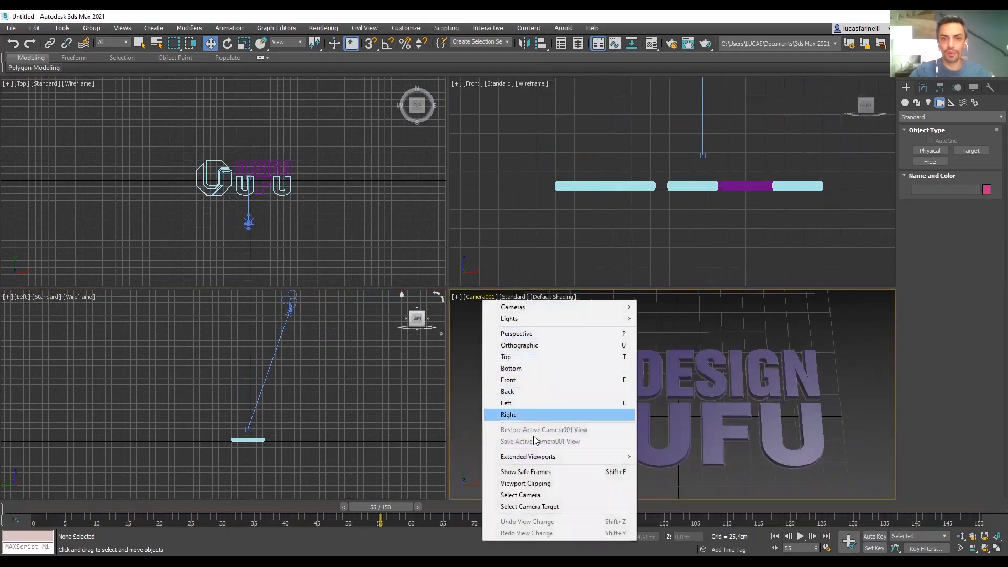
left_click(542, 473)
middle_click_drag(664, 476, 678, 462)
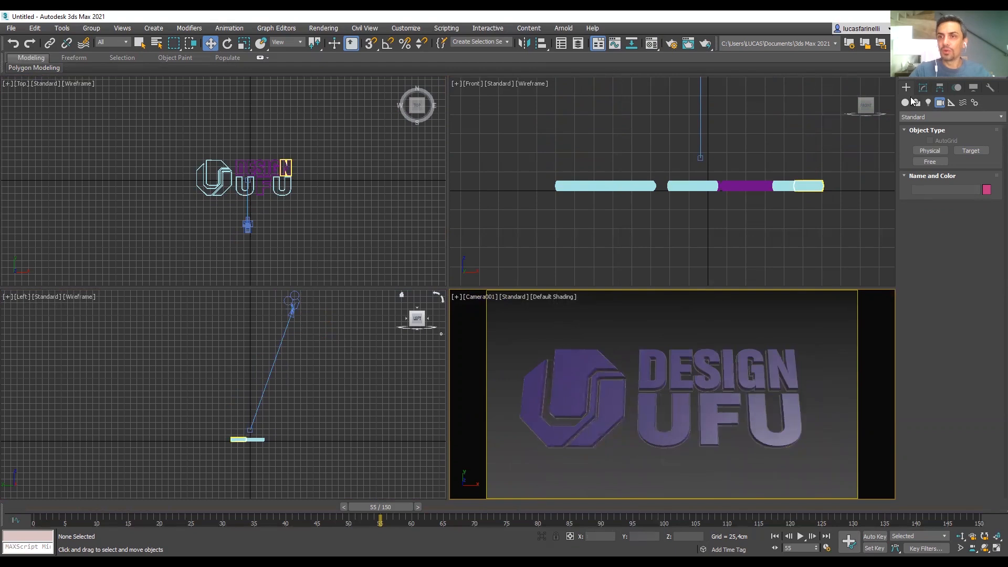
Place a standard Omni light behind the logo symbol's outer corner and raise it to about 532 cm above the logo.
left_click(929, 103)
left_click(939, 117)
left_click(933, 139)
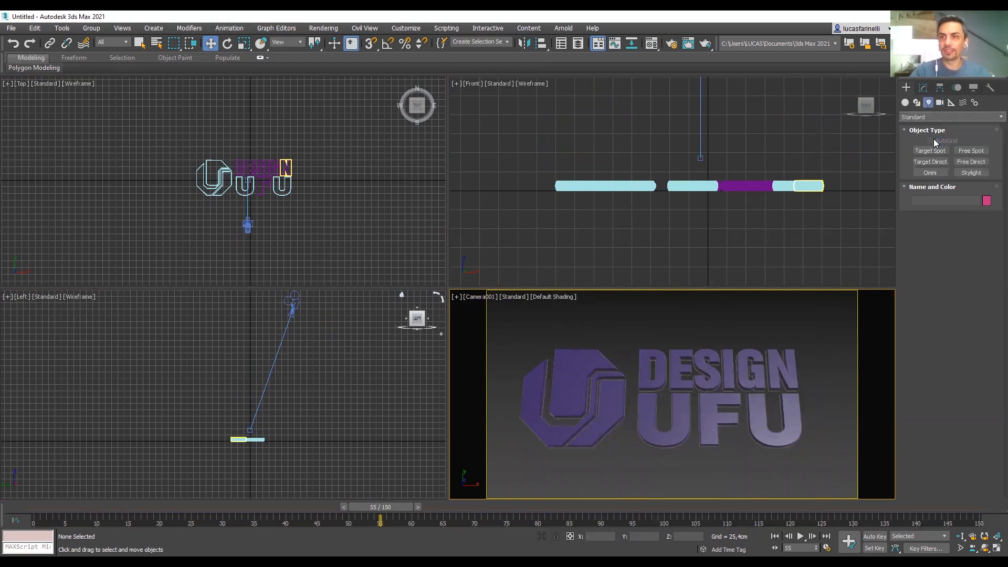
left_click(931, 173)
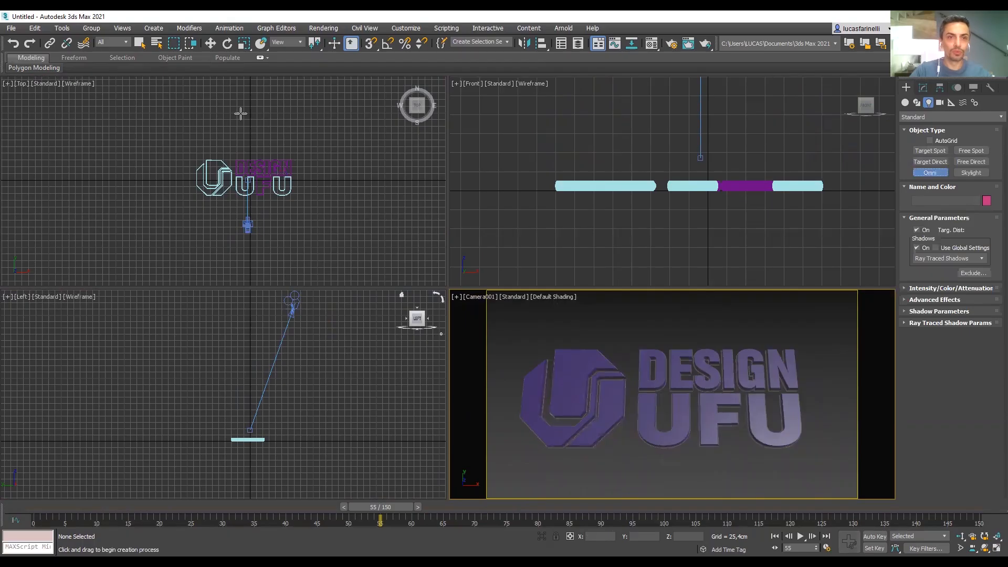
left_click(200, 132)
left_click(210, 43)
middle_click_drag(217, 357, 218, 365)
left_click_drag(203, 421, 205, 288)
Set the shadow density of the Omni light to 0,3.
left_click(923, 88)
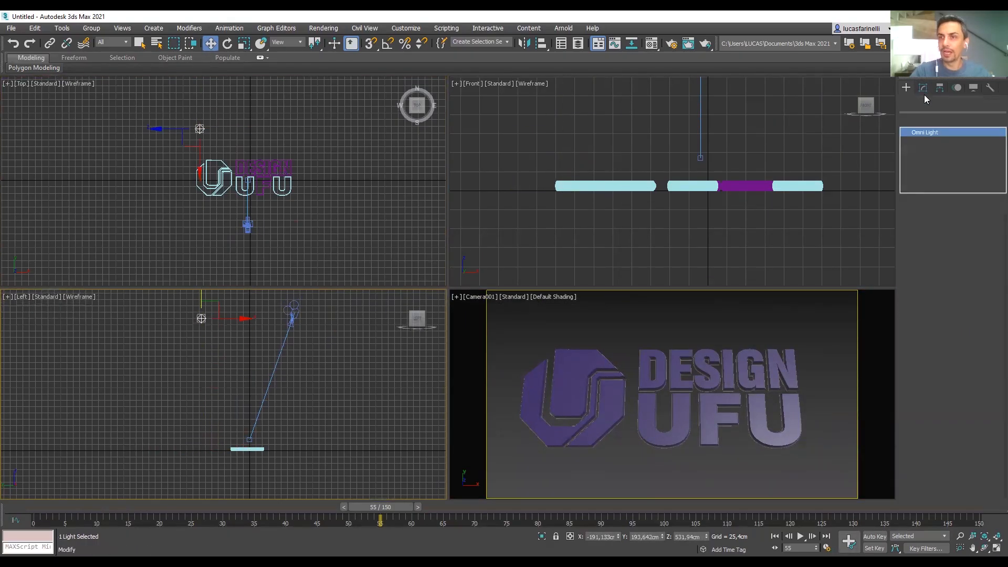
left_click(937, 284)
left_click(941, 326)
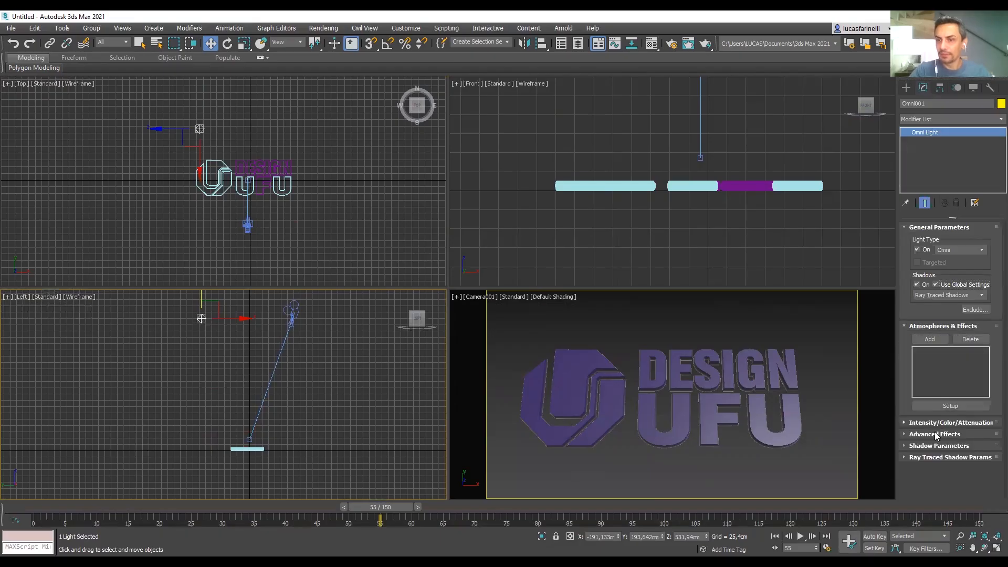
left_click(923, 445)
double_click(972, 414)
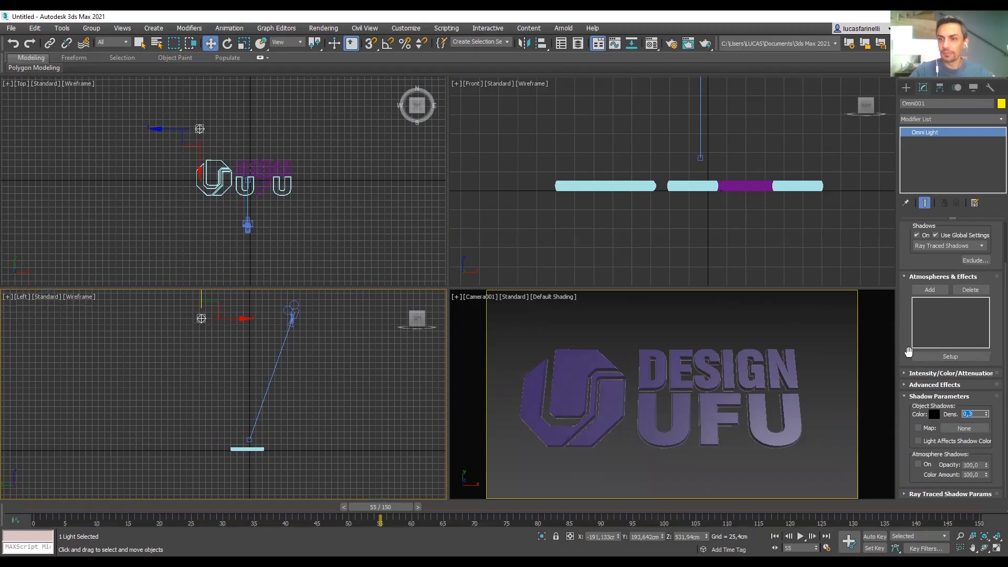
Copy the Omni light across to the far end of the word DESIGN and move both lights closer to the logo.
left_click(207, 121)
left_click(200, 128)
mouse_move(223, 130)
left_mouse_down("shift")
mouse_move(354, 133)
mouse_move(312, 133)
left_mouse_up("shift")
left_click(501, 336)
mouse_move(134, 363)
left_mouse_down()
mouse_move(223, 308)
mouse_move(242, 320)
left_mouse_up()
left_click(577, 326)
middle_click_drag(337, 384, 336, 390)
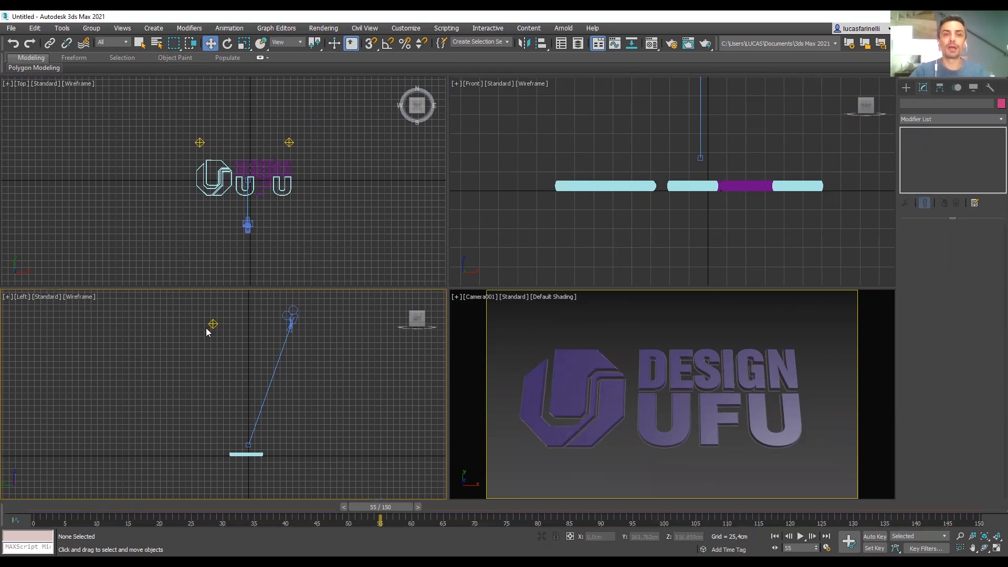
Move Camera001 higher and closer to directly above the logo, at about Y -87,6 cm and Z 676,8 cm.
left_click(290, 318)
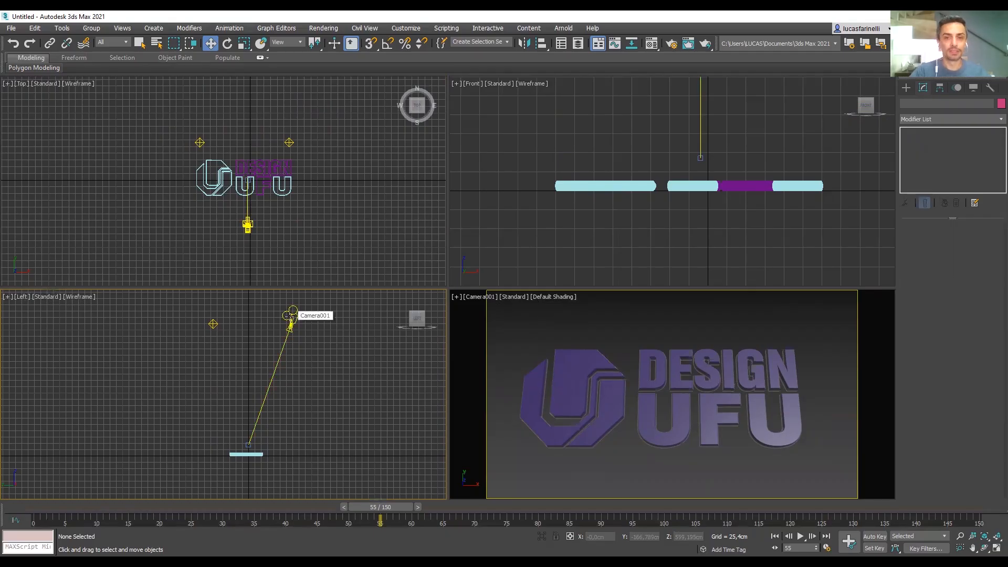
middle_click_drag(724, 457, 732, 453)
middle_click_drag(295, 395, 290, 408)
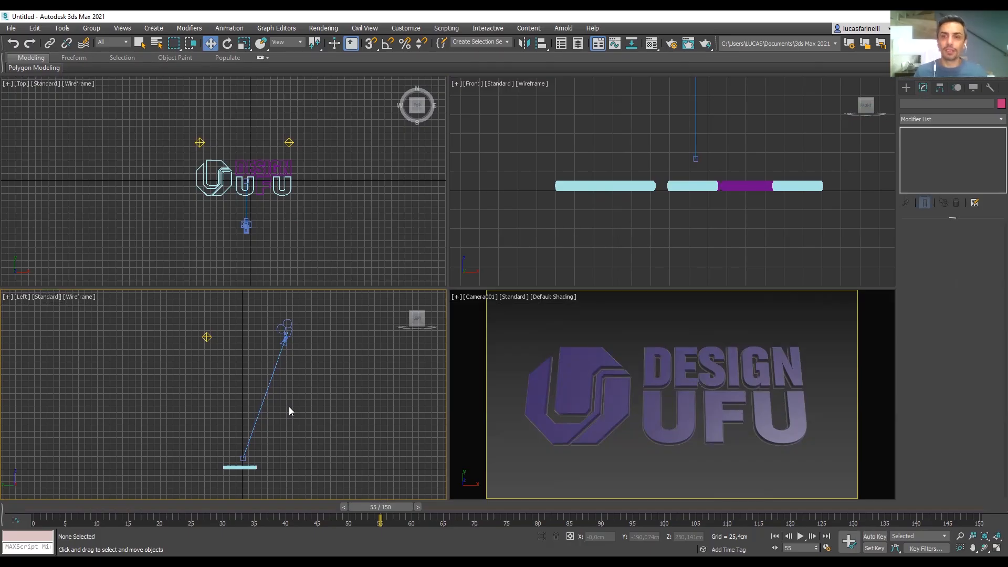
left_click(289, 326)
middle_click_drag(322, 377, 316, 399)
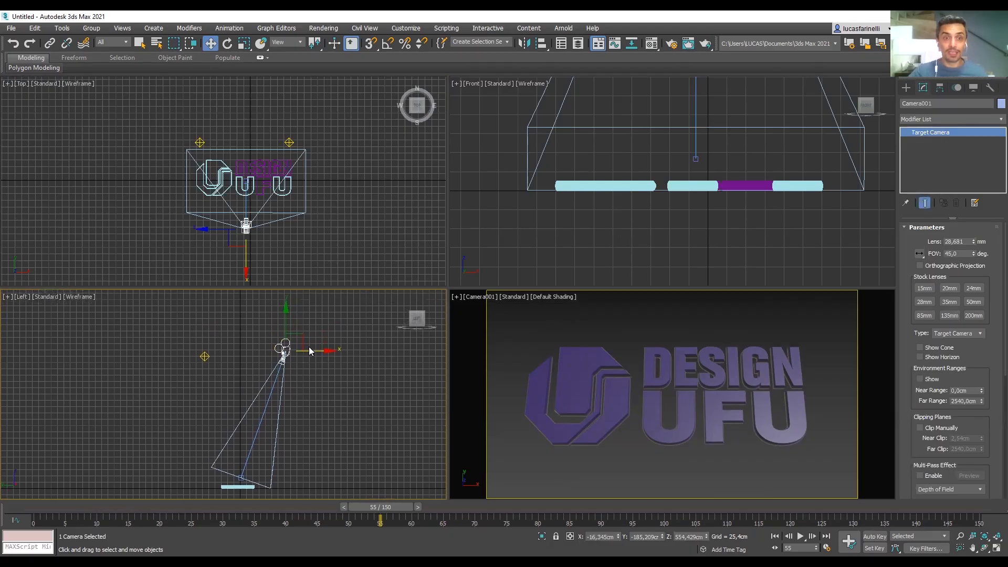
left_click_drag(285, 333, 285, 331)
mouse_move(287, 313)
left_mouse_down()
mouse_move(287, 299)
mouse_move(287, 320)
left_mouse_up()
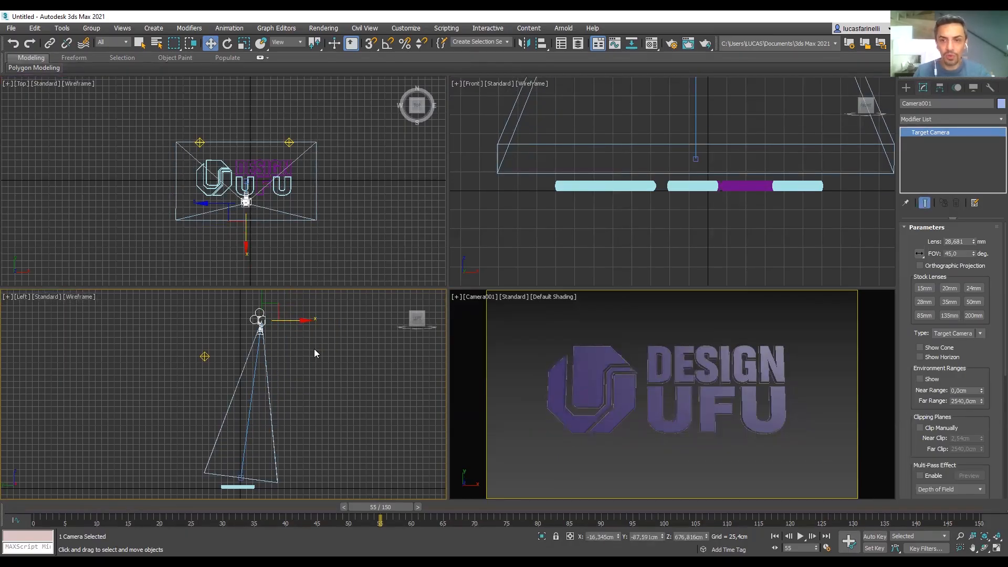
Change the environment background color from black to a near-white gray.
key("8")
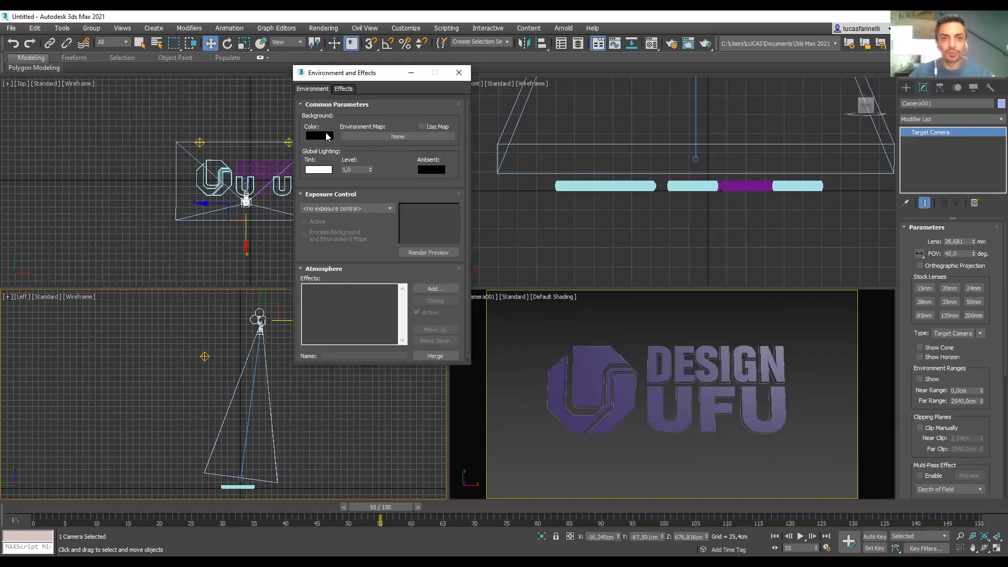
left_click(326, 137)
left_click_drag(310, 103, 310, 138)
left_click(389, 172)
left_click(459, 76)
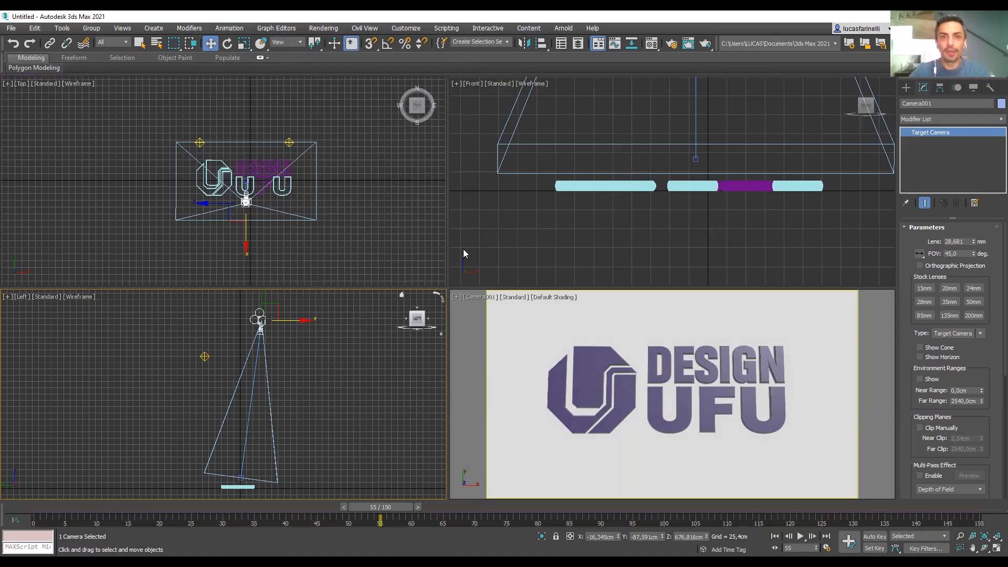
Open the Render Setup and set the time output to a single frame.
left_click(324, 28)
left_click(330, 82)
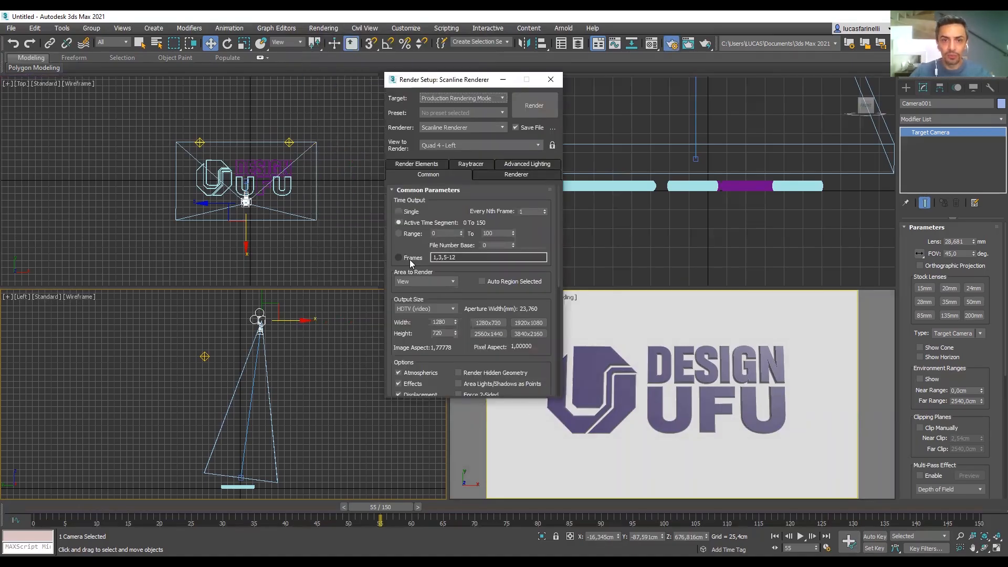
scroll(403, 241, "down", 3)
scroll(405, 226, "up", 3)
scroll(407, 212, "down", 1)
left_click(407, 209)
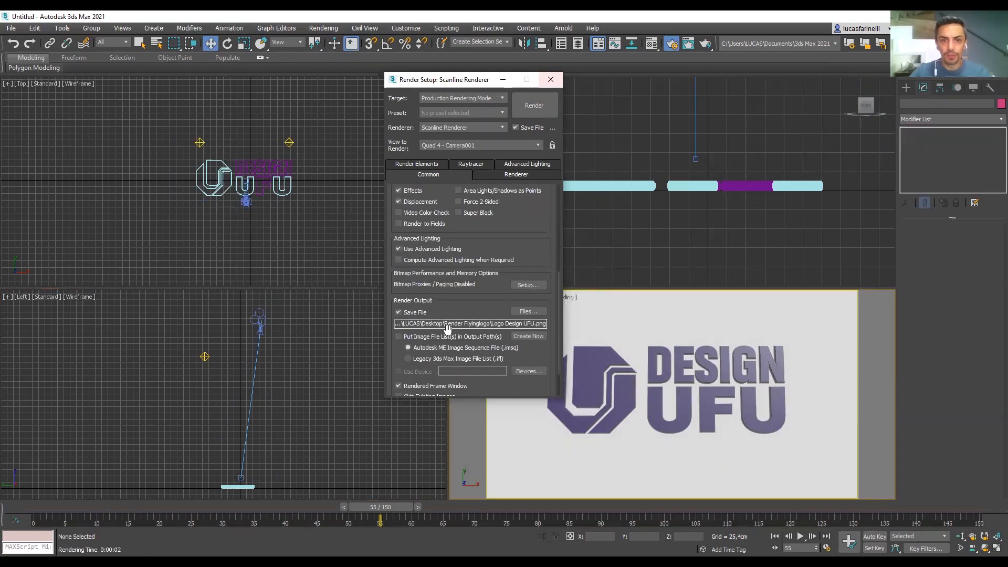
Test-render frame 55 through Camera001 twice, closing the Render Setup between the two renders.
left_click(536, 104)
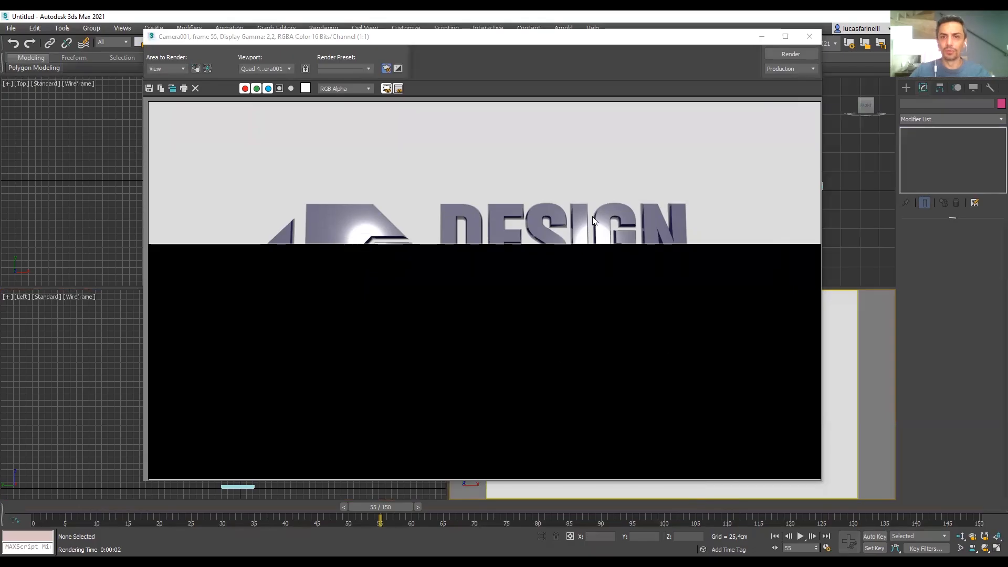
left_click(810, 36)
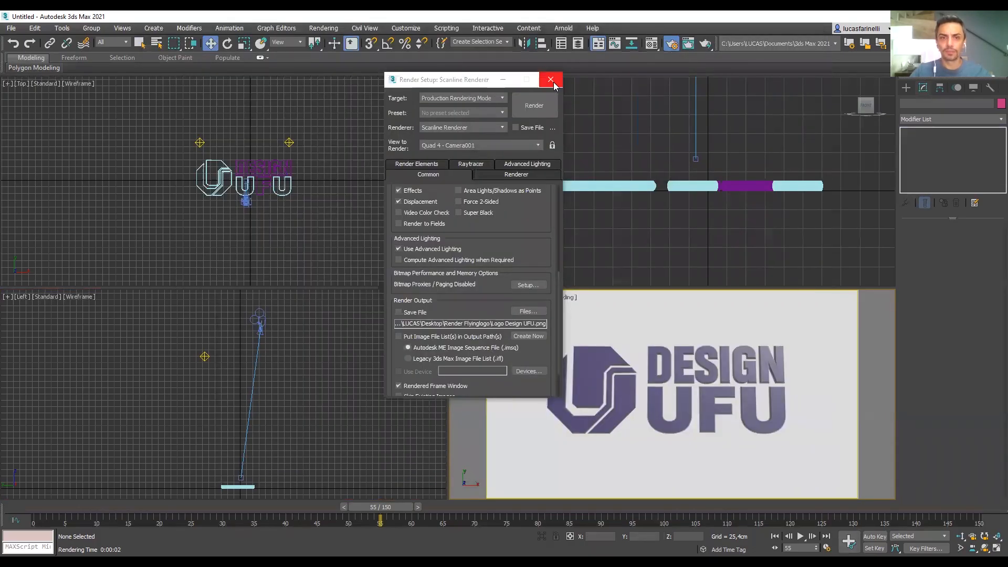
left_click(550, 79)
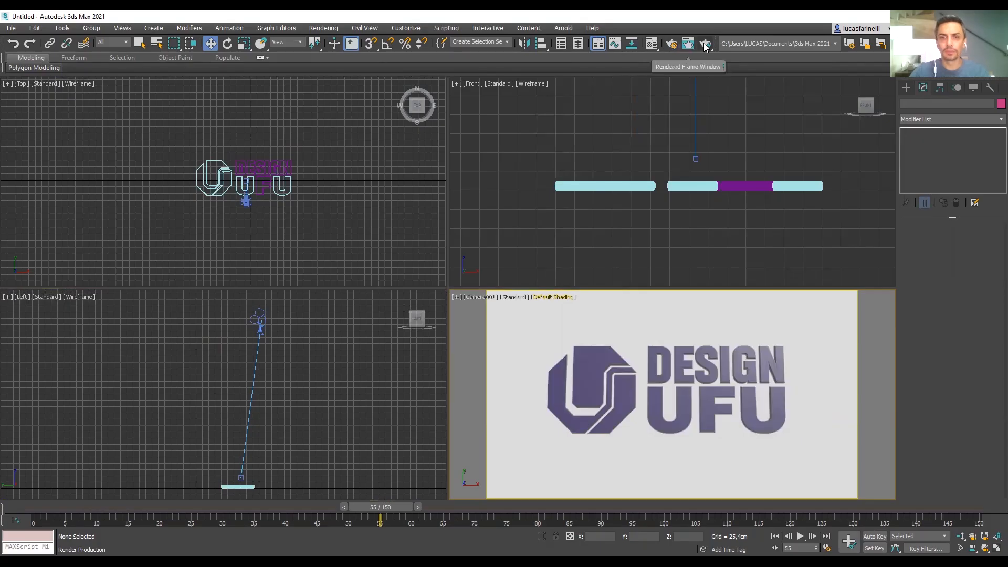
left_click(705, 46)
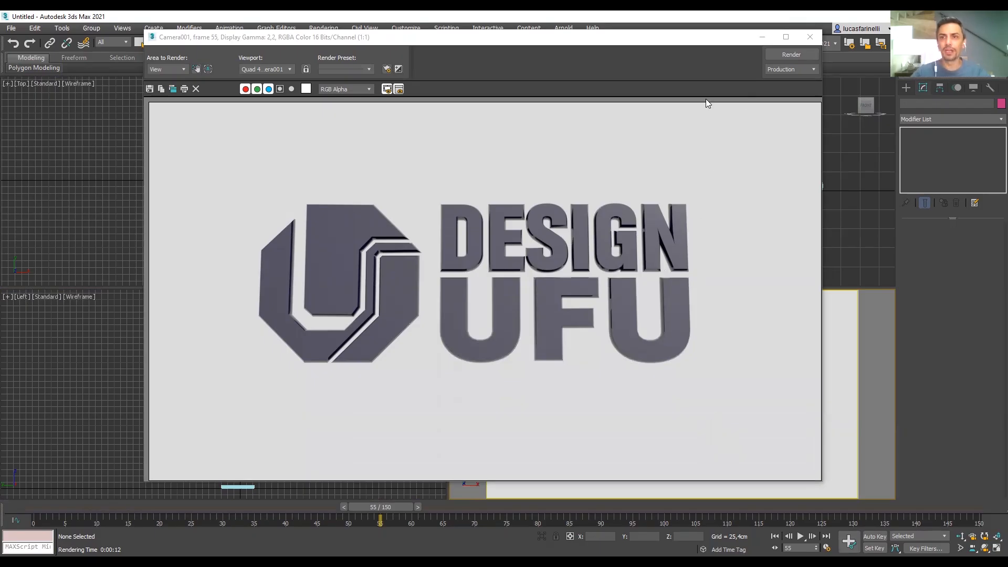
left_click(810, 37)
Move the camera target sideways in the Left view to about X -14,8 cm so the logo sits level in Camera001.
left_click(264, 320)
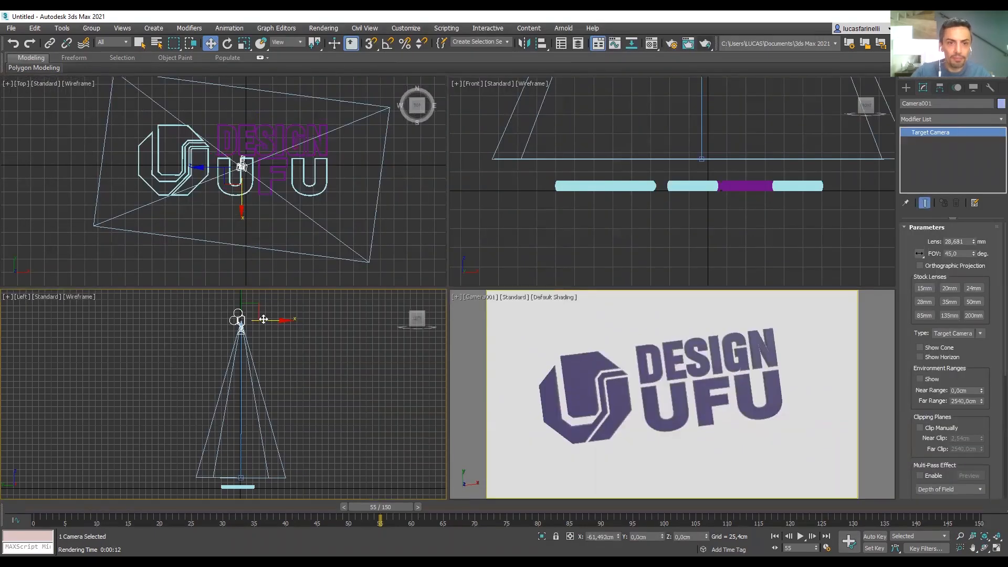
left_click(240, 478)
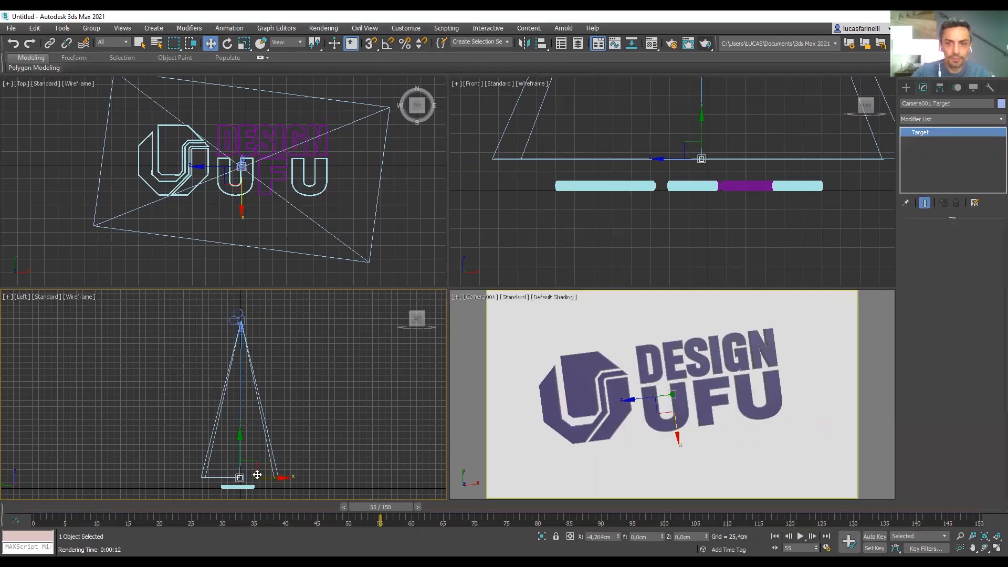
left_click_drag(258, 475, 255, 475)
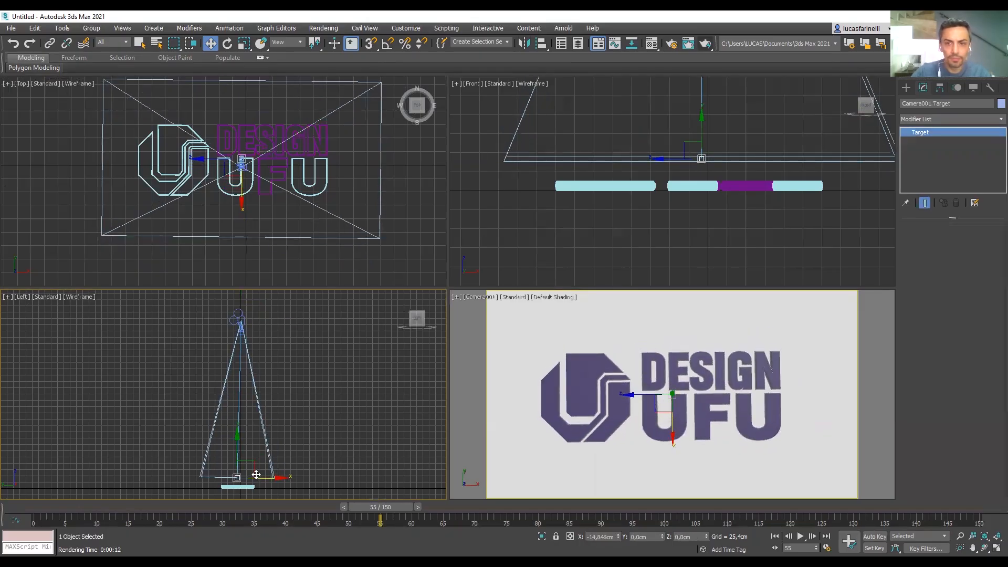
left_click(480, 389)
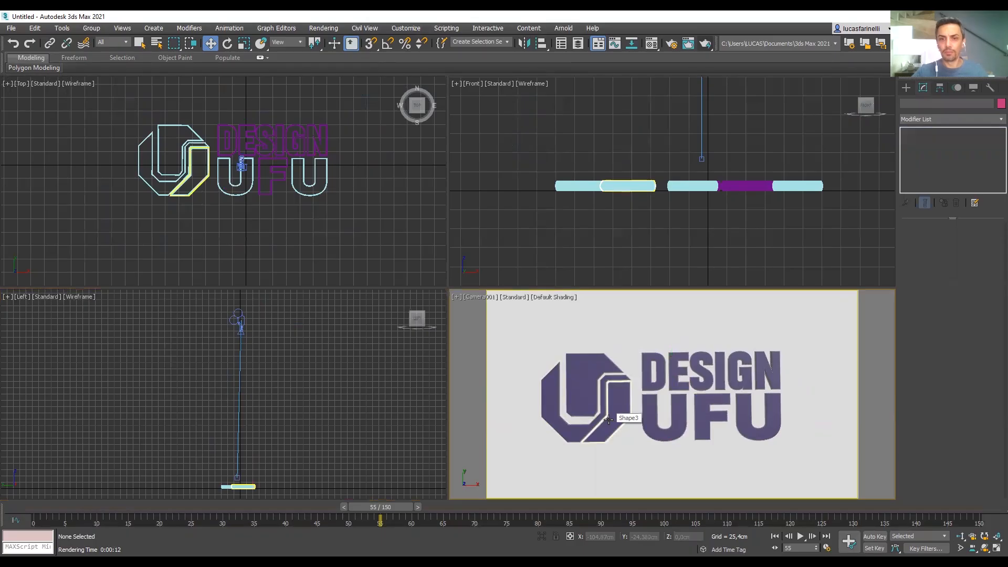
Select Camera001 and its target together and shift both slightly sideways in the Left view to fine-tune the logo framing.
left_click(216, 331)
left_click_drag(179, 302, 290, 478)
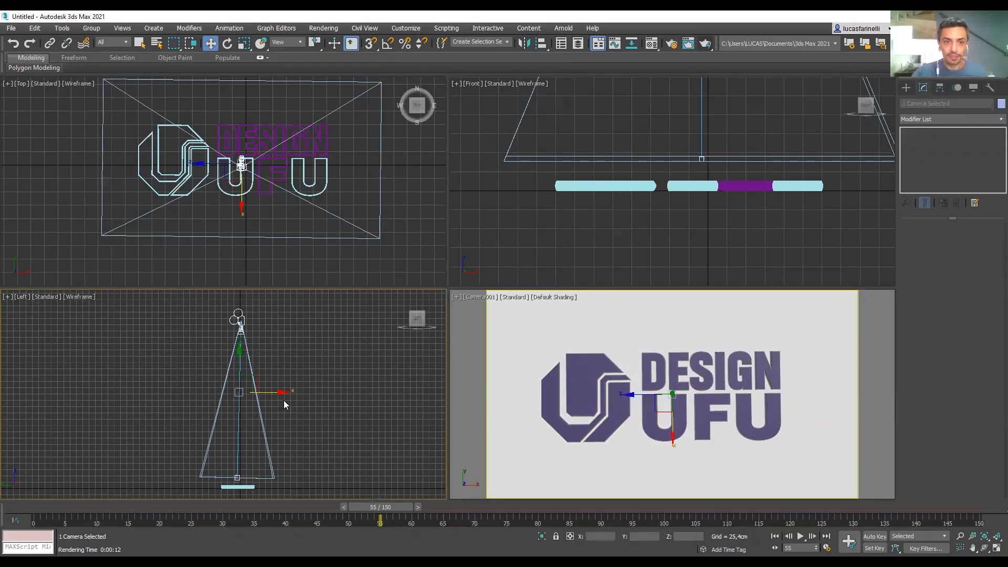
left_click_drag(276, 395, 277, 396)
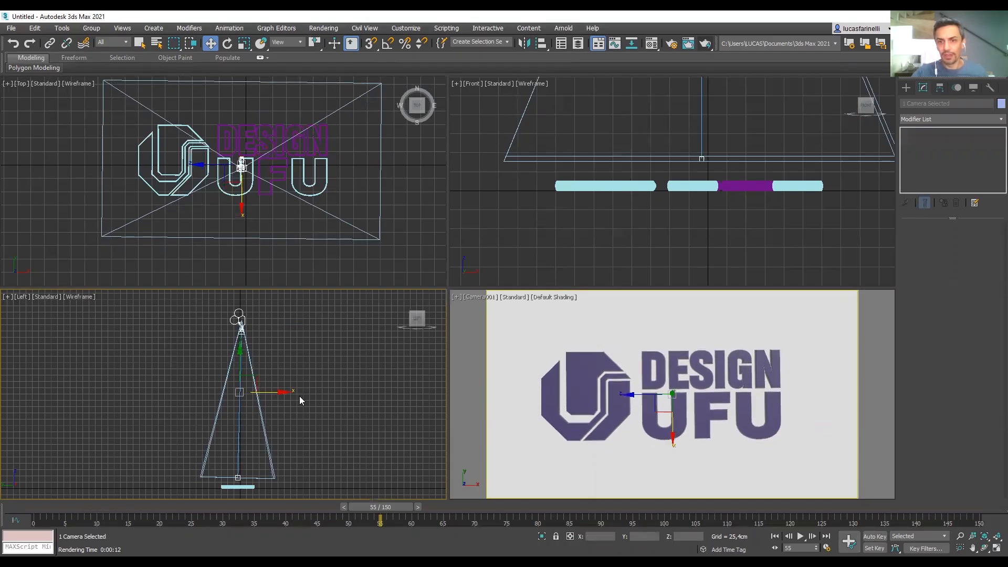
left_click(462, 397)
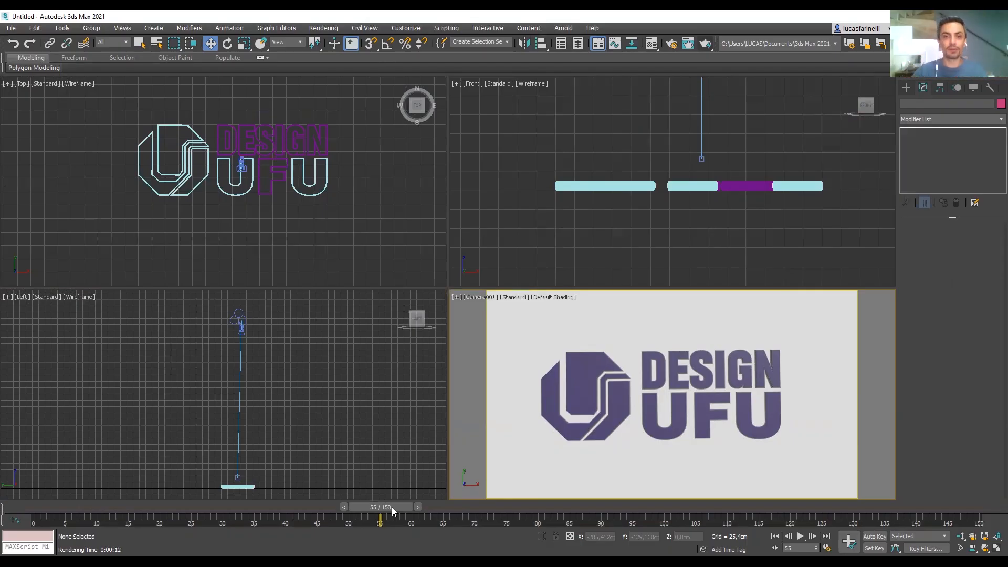
Select all twelve logo pieces and set a key for them at frame 30.
left_click(534, 242)
left_click_drag(531, 236, 844, 181)
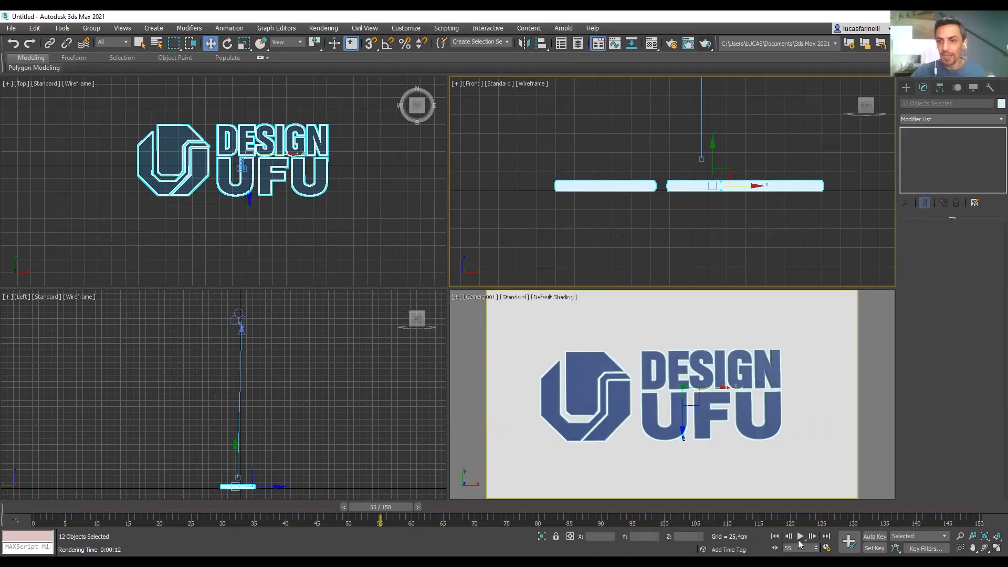
left_click_drag(379, 507, 224, 509)
key("w")
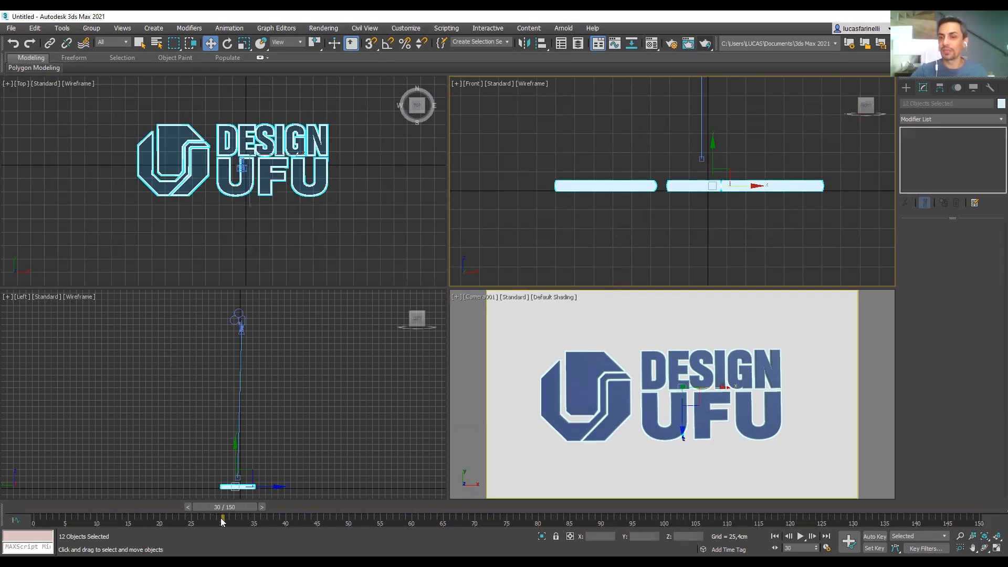
left_click(849, 541)
left_click_drag(239, 507, 222, 512)
key("w")
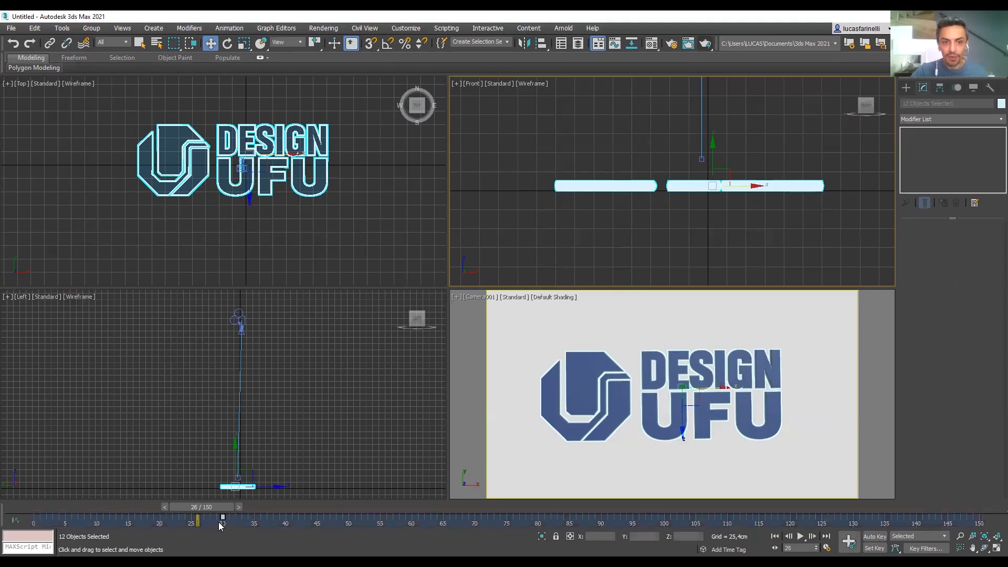
left_click_drag(228, 508, 245, 510)
left_click(657, 241)
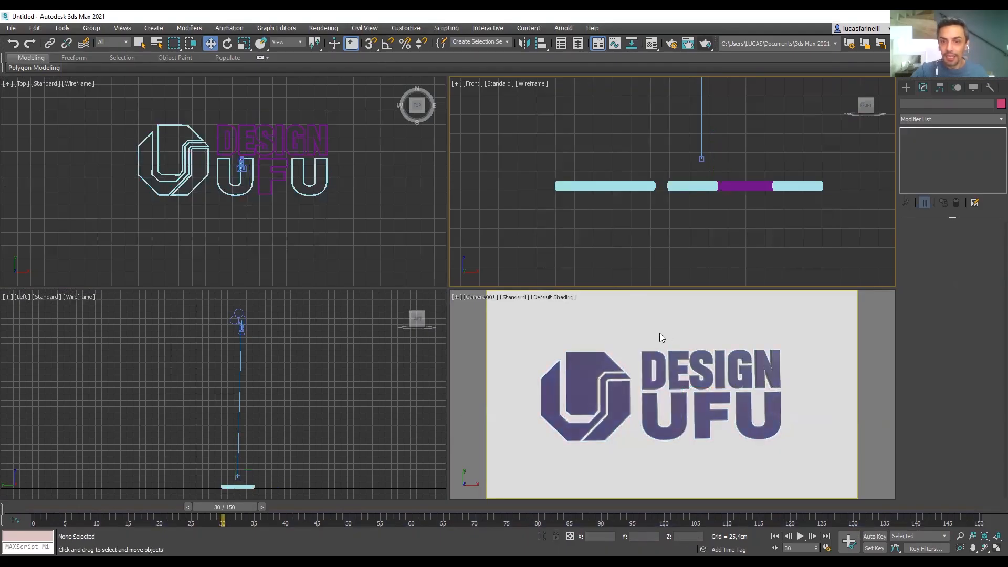
Select the outer left U-shaped piece of the emblem and turn on Auto Key at frame 0.
left_click(605, 413)
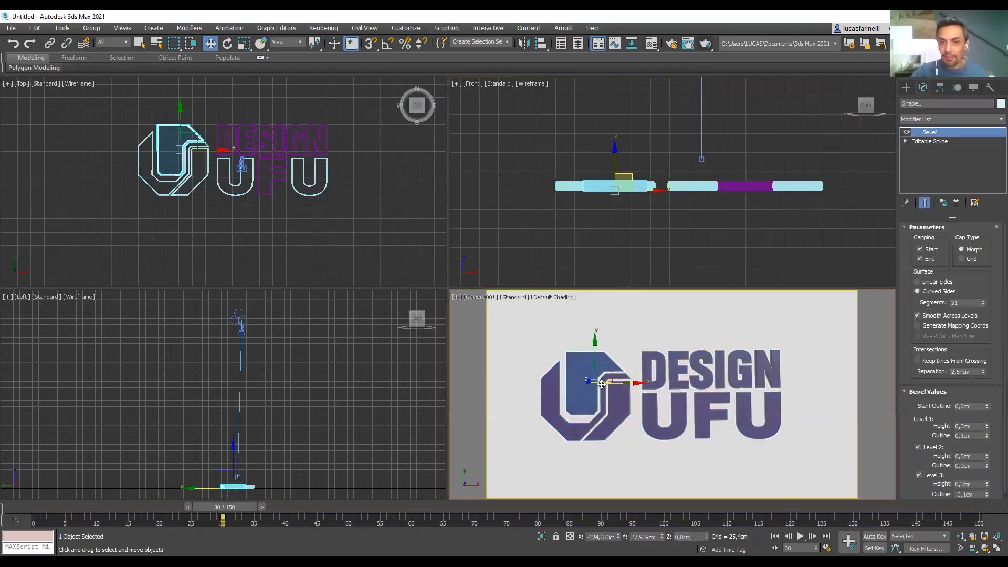
left_click(594, 419)
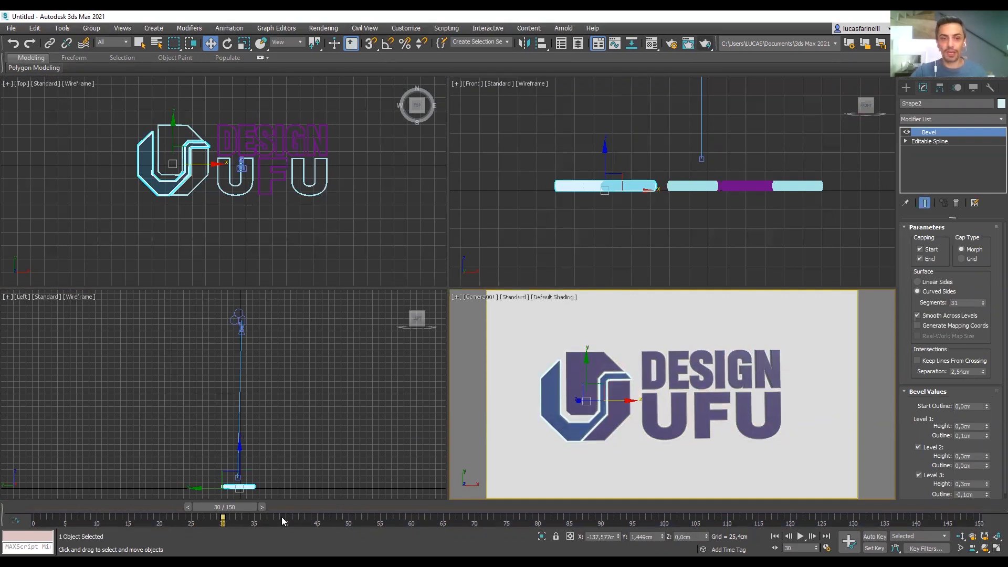
left_click_drag(242, 508, 49, 506)
key("w")
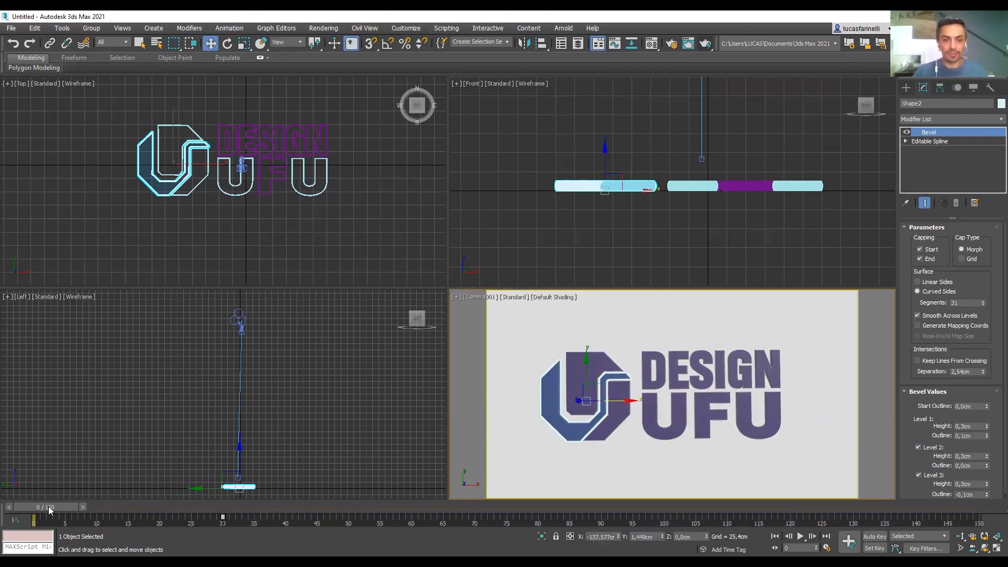
left_click(879, 536)
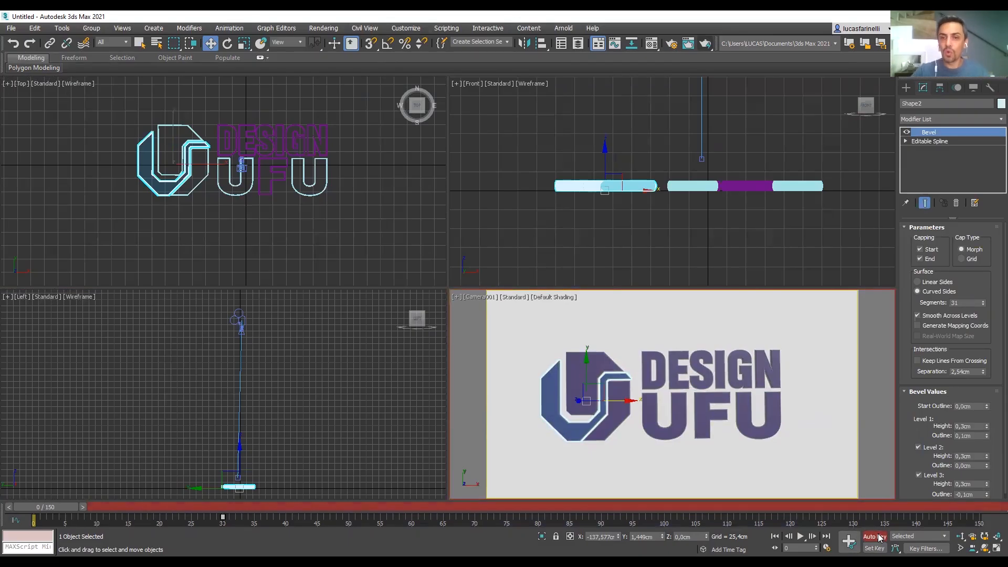
Raise the U-shaped piece to camera height at about Z 682,5 cm and move it across to about X 2,4 cm.
left_click(325, 414)
left_click(579, 430)
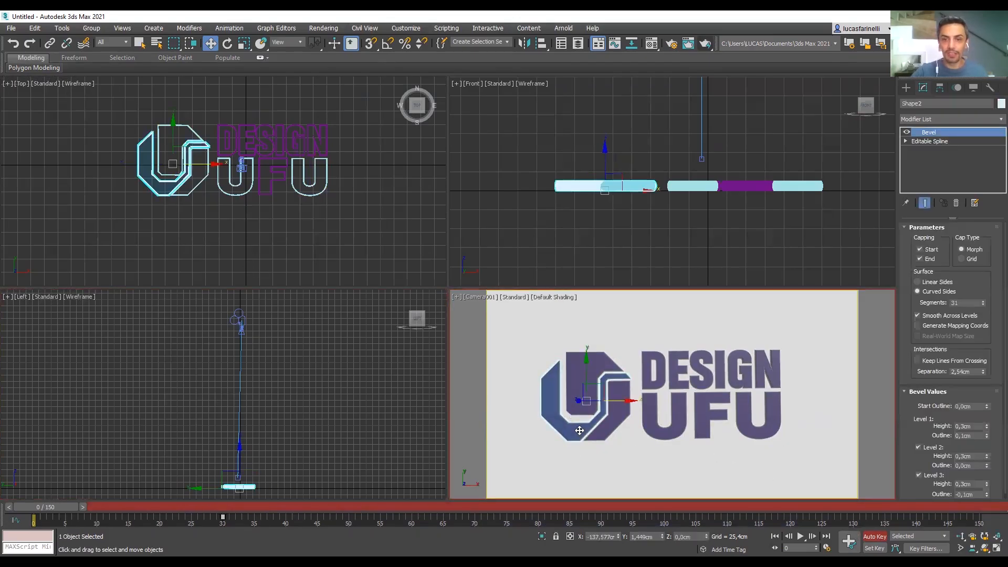
right_click(272, 421)
left_click_drag(239, 467, 256, 349)
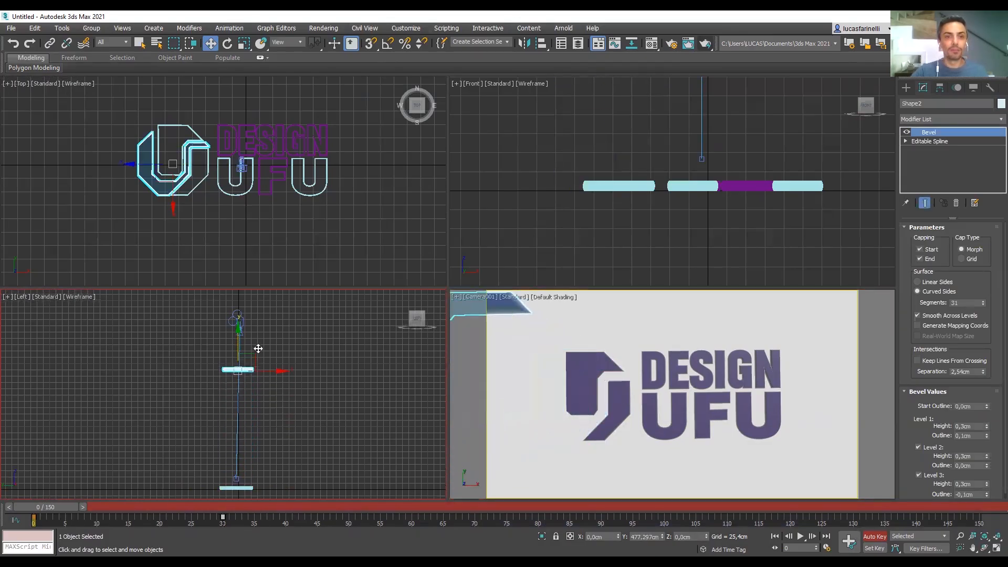
right_click(248, 268)
left_click_drag(204, 172, 305, 174)
middle_click_drag(265, 391, 256, 400)
left_click_drag(231, 360, 241, 309)
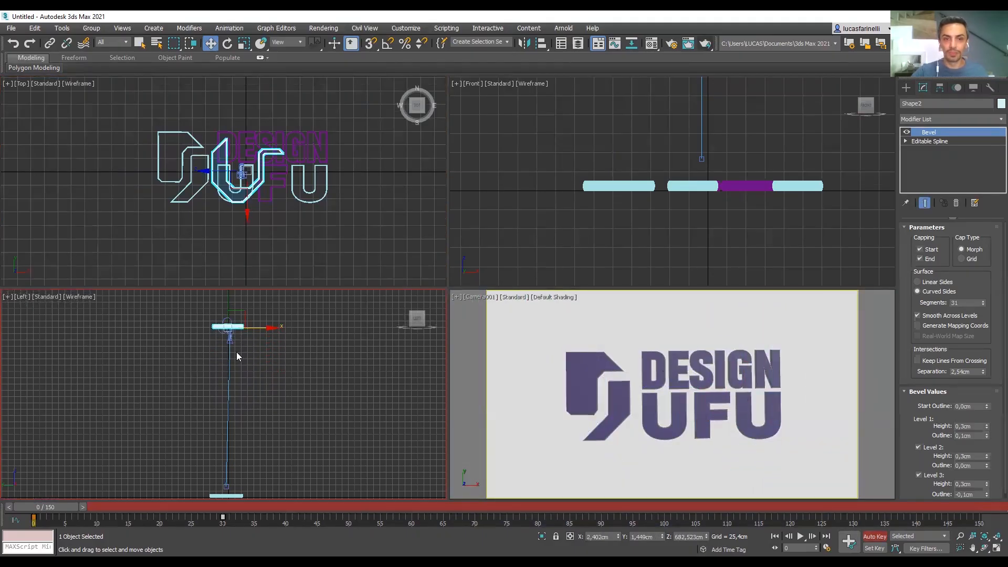
Move the emblem's lower-right piece out of the camera frame at frame 0, to about Y -273,5 cm.
left_click(621, 413)
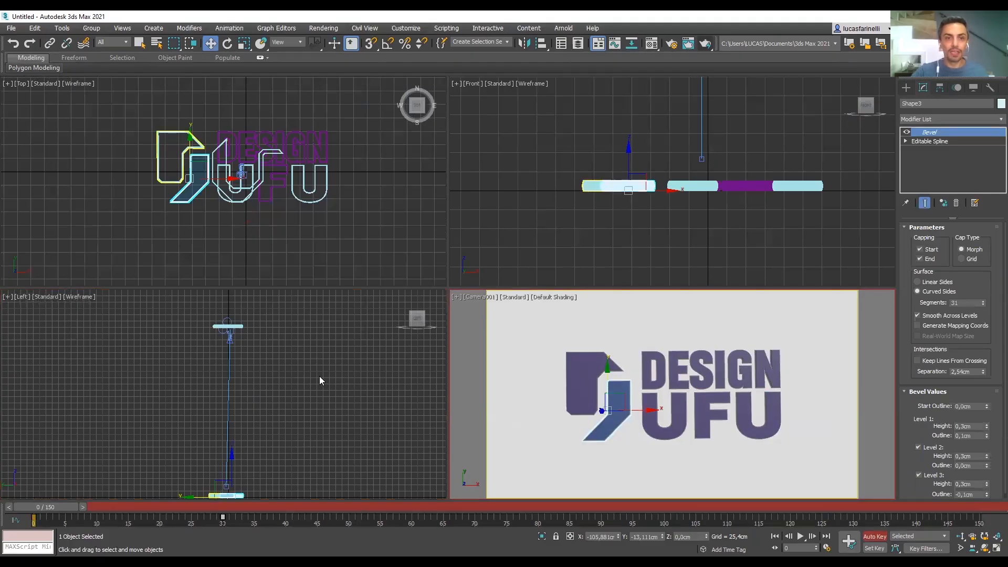
middle_click_drag(309, 384, 298, 375)
left_click_drag(240, 489, 304, 495)
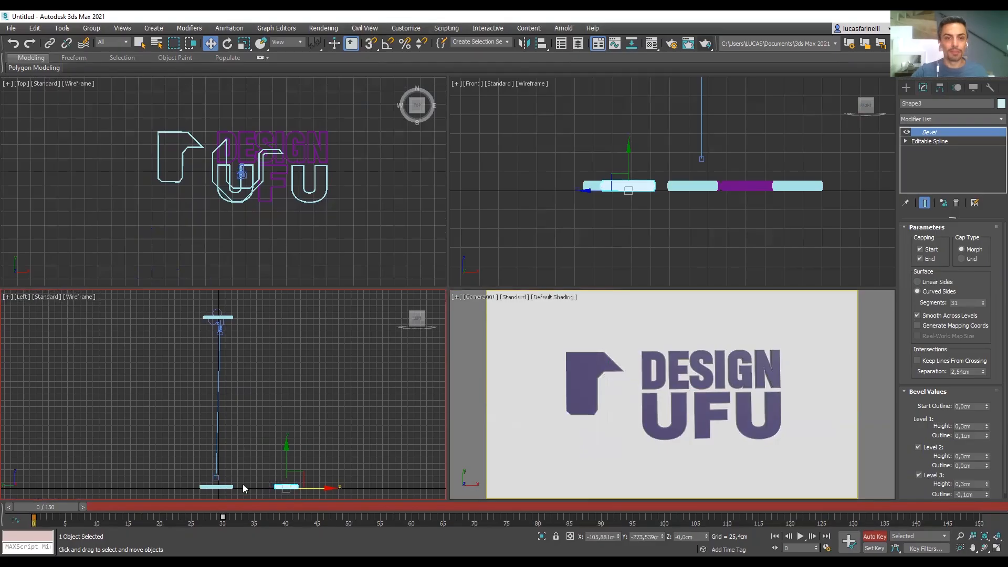
Move the emblem's upper inner piece out of the camera frame to about Y 311,5 cm and turn off Auto Key.
left_click(216, 487)
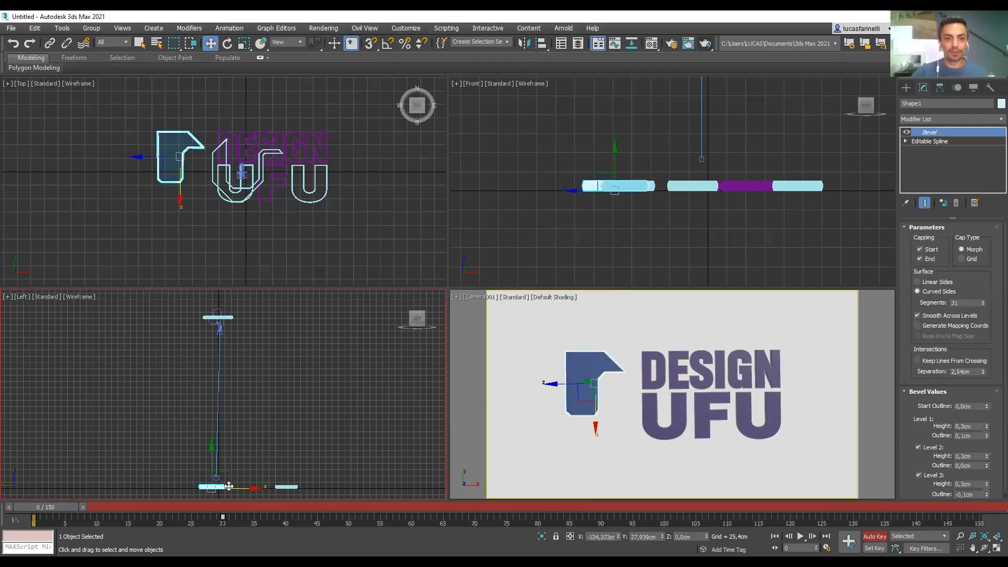
left_click_drag(247, 488, 176, 489)
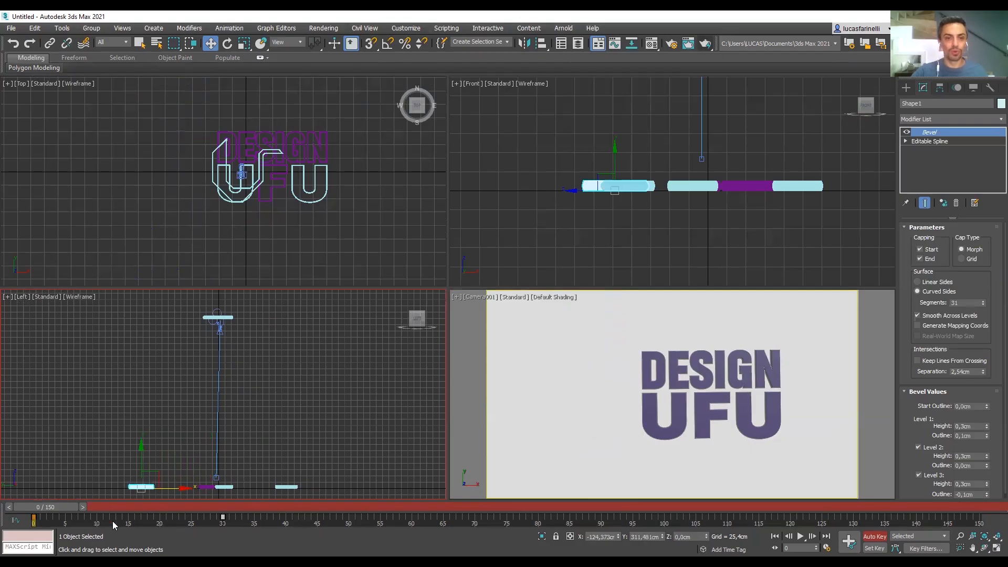
left_click(873, 537)
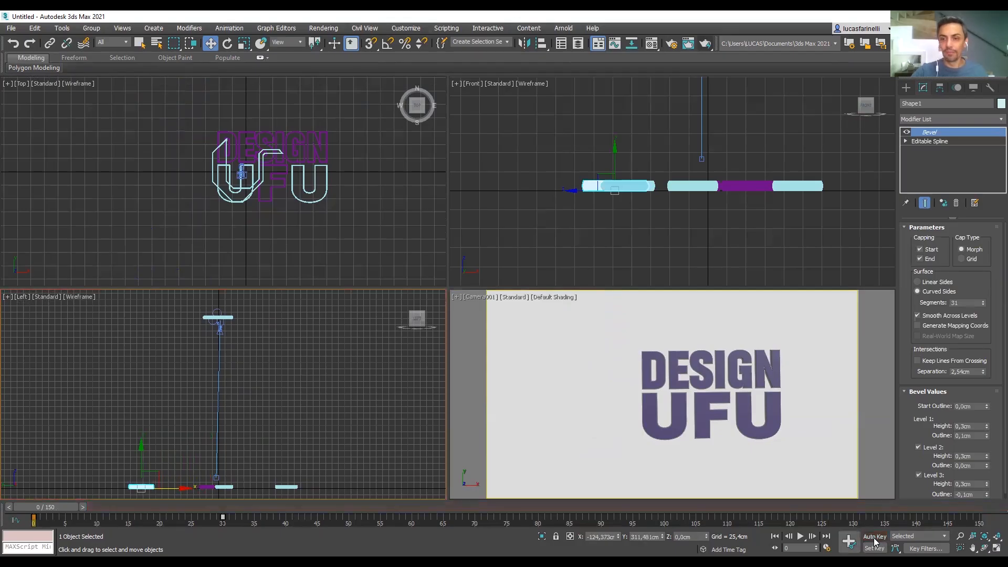
Play the animation twice and scrub back to around frame 30 to check how the emblem pieces assemble.
left_click(800, 537)
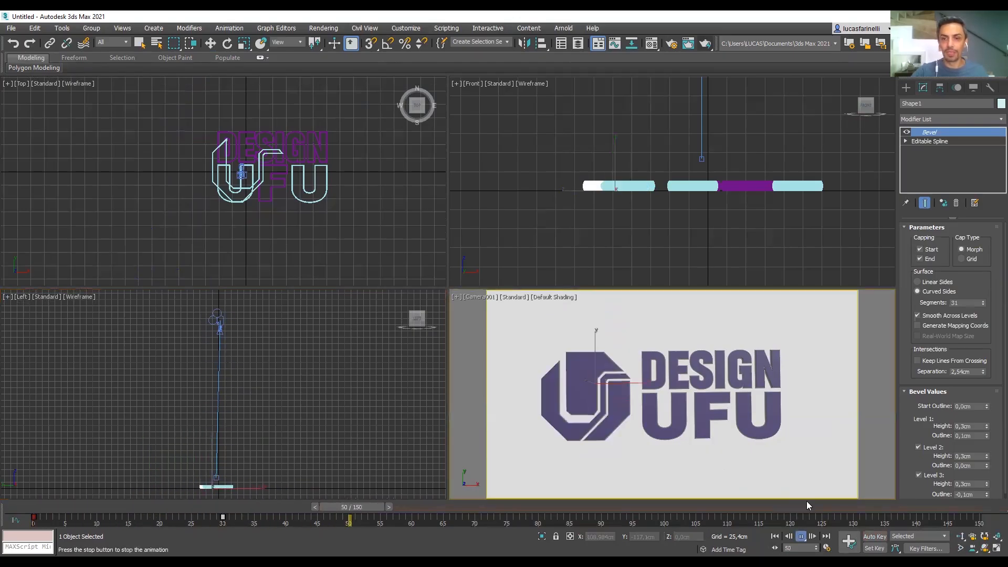
left_click(801, 536)
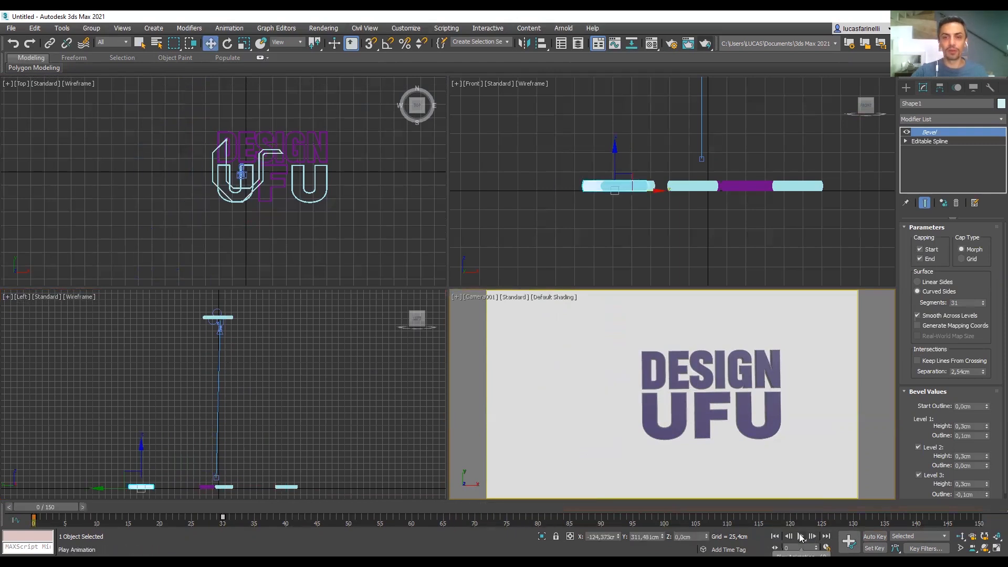
left_click(800, 537)
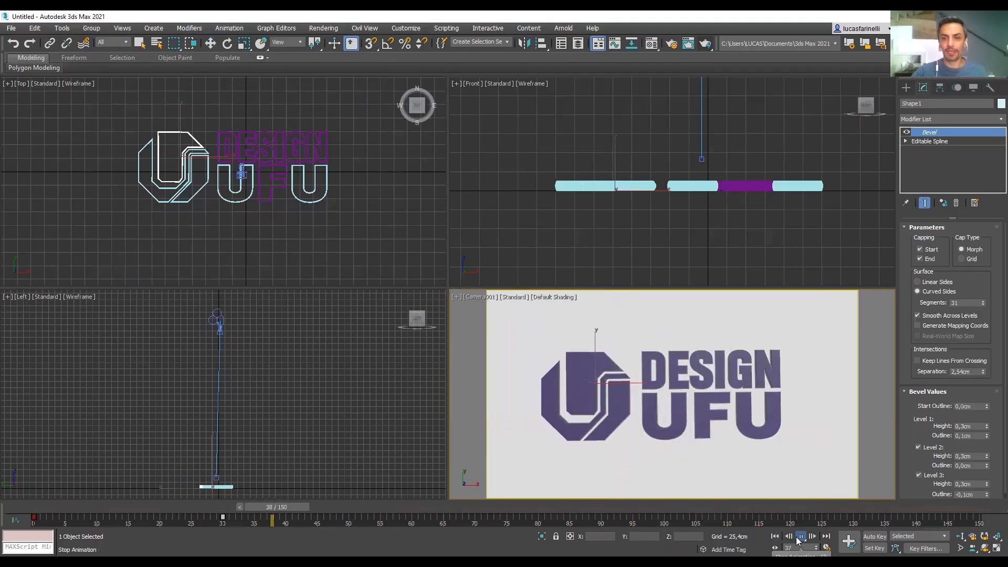
left_click(796, 537)
left_click_drag(348, 510, 252, 516)
key("w")
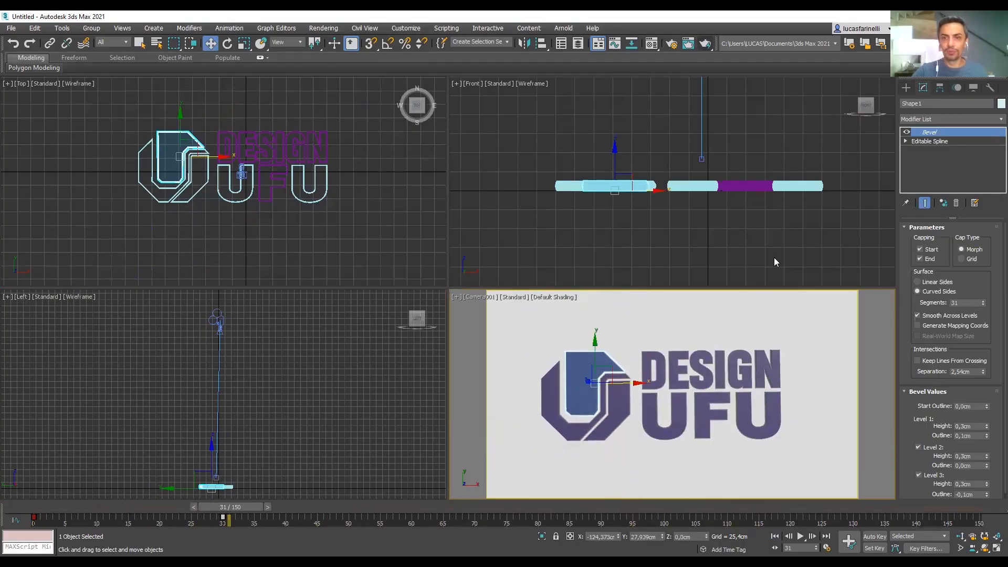
Select the six letters of DESIGN, place a key for them at frame 60, and return the time slider to frame 30.
left_click_drag(337, 126, 216, 143)
left_click_drag(235, 511, 192, 532)
key("w")
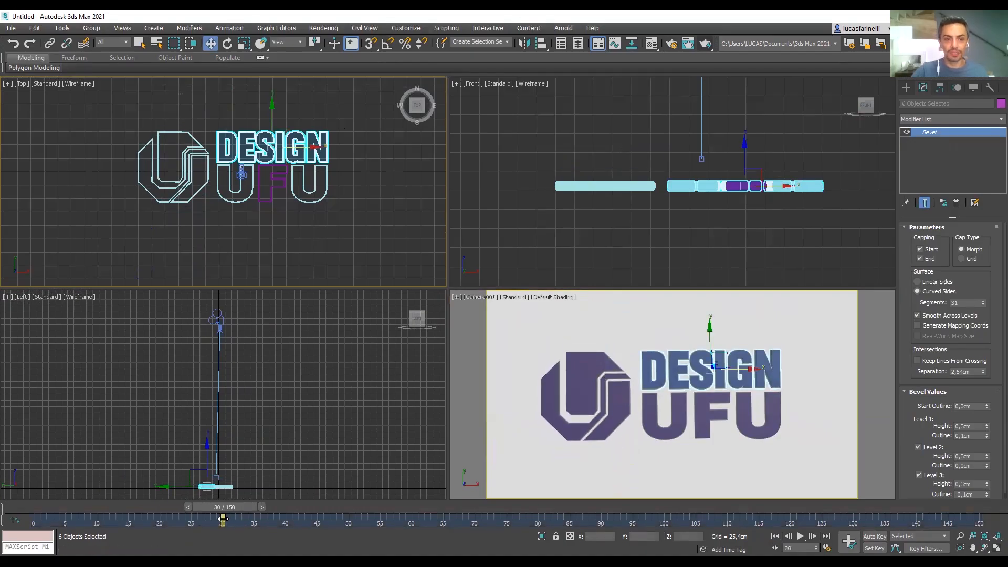
left_click_drag(254, 506, 228, 532)
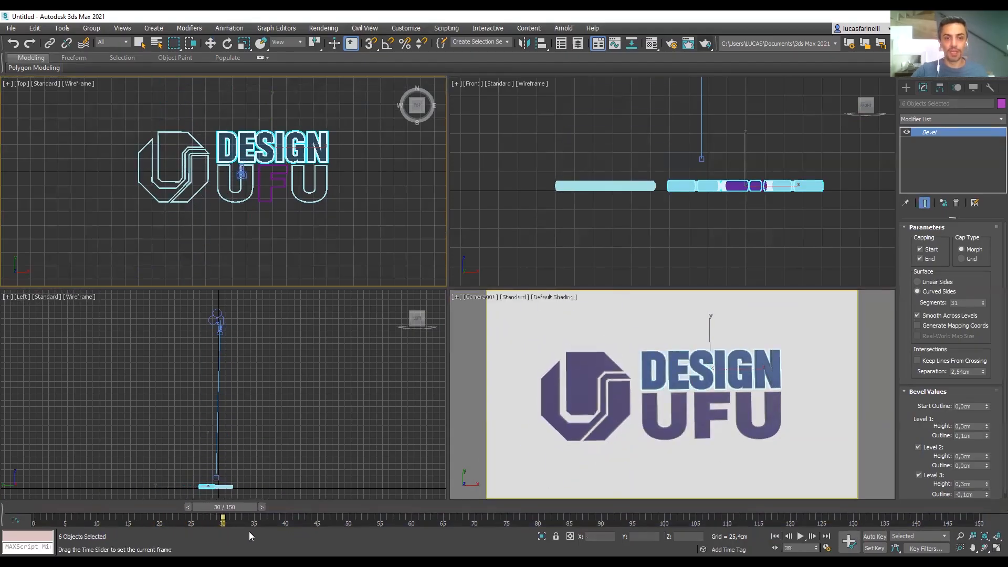
key("w")
left_click_drag(330, 107, 360, 121)
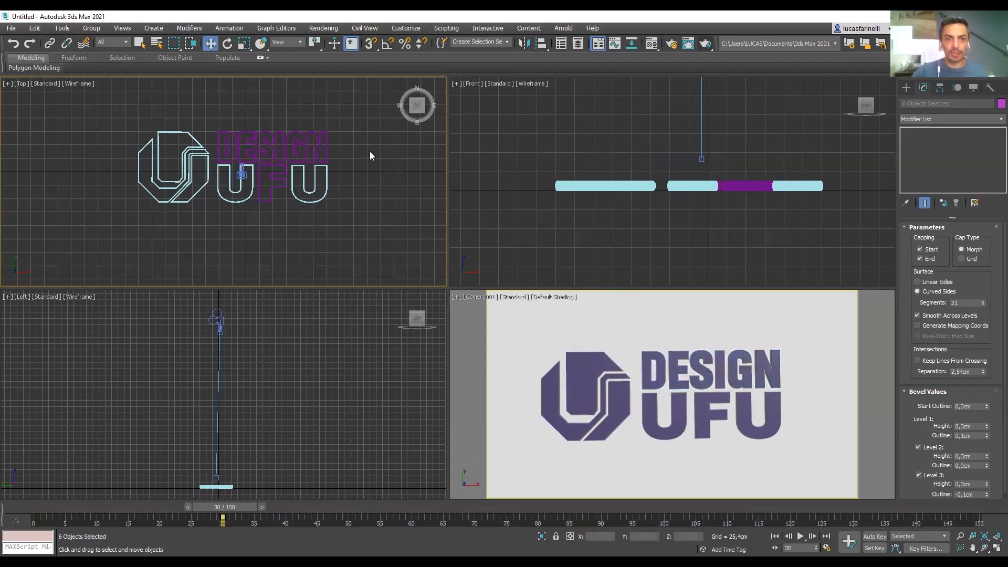
left_click_drag(220, 159, 217, 156)
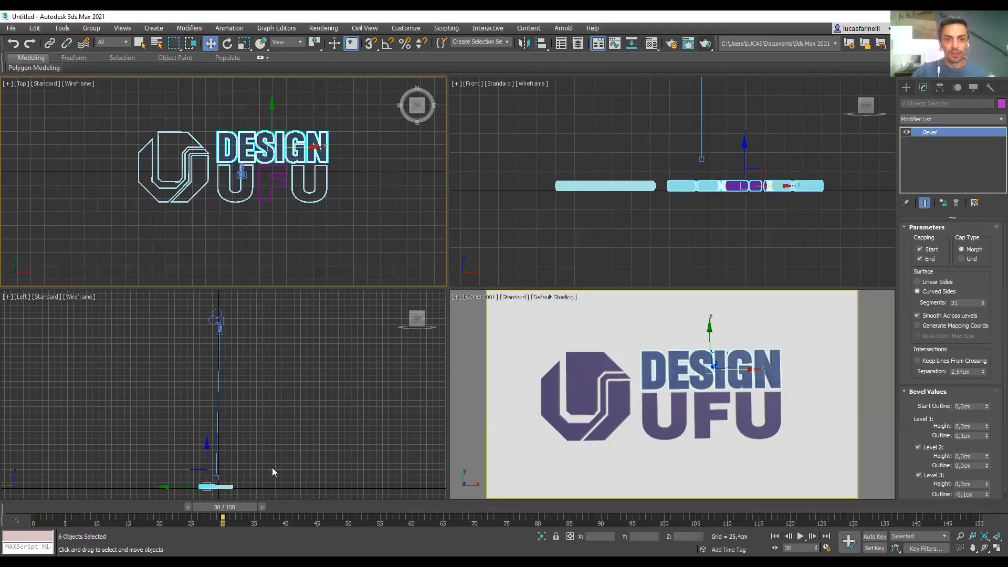
left_click_drag(240, 515, 412, 522)
left_click_drag(233, 507, 242, 527)
key("w")
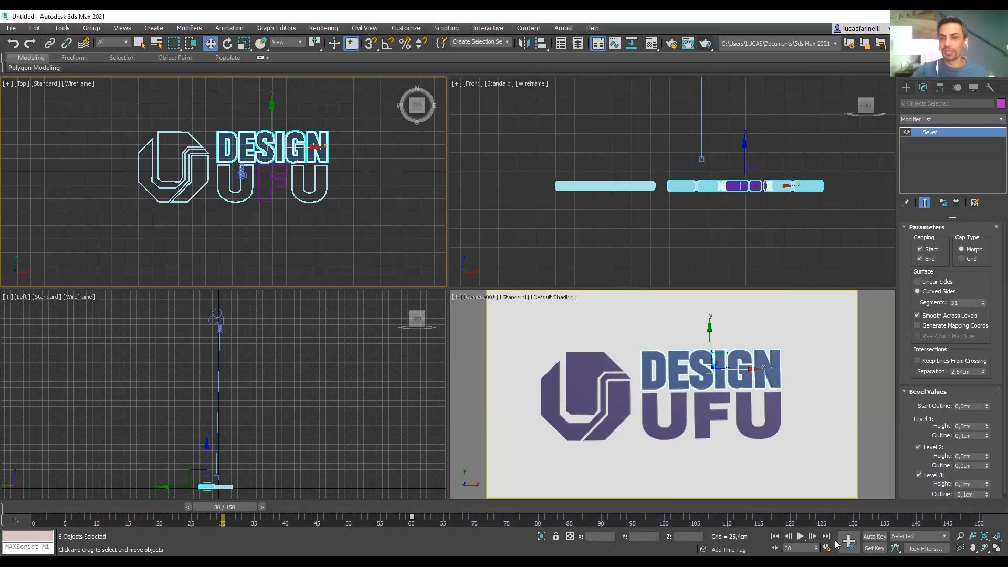
Turn on Auto Key at frame 30 and rotate the six DESIGN letters about their vertical axes until they stand edge-on to the camera.
left_click(880, 538)
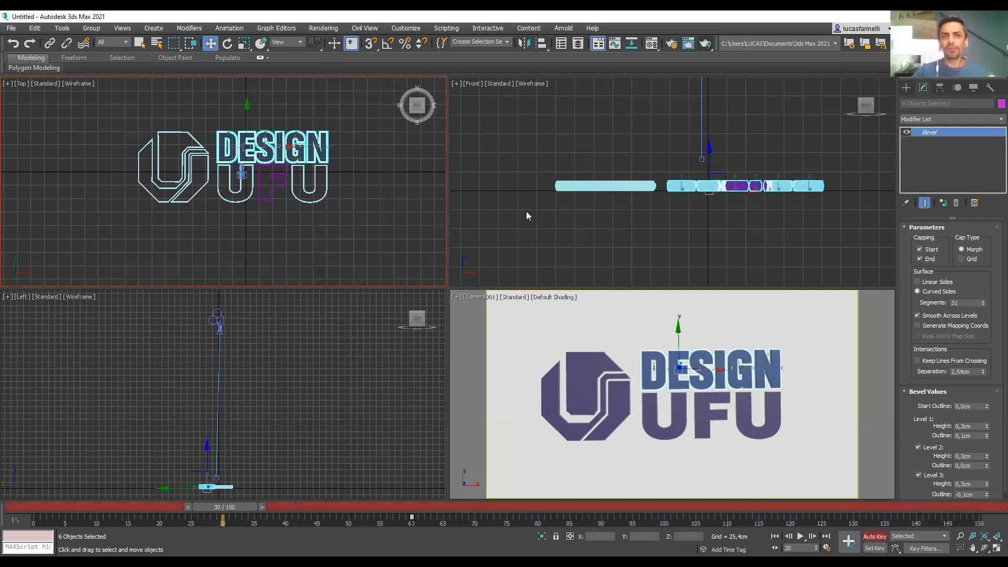
left_click(228, 44)
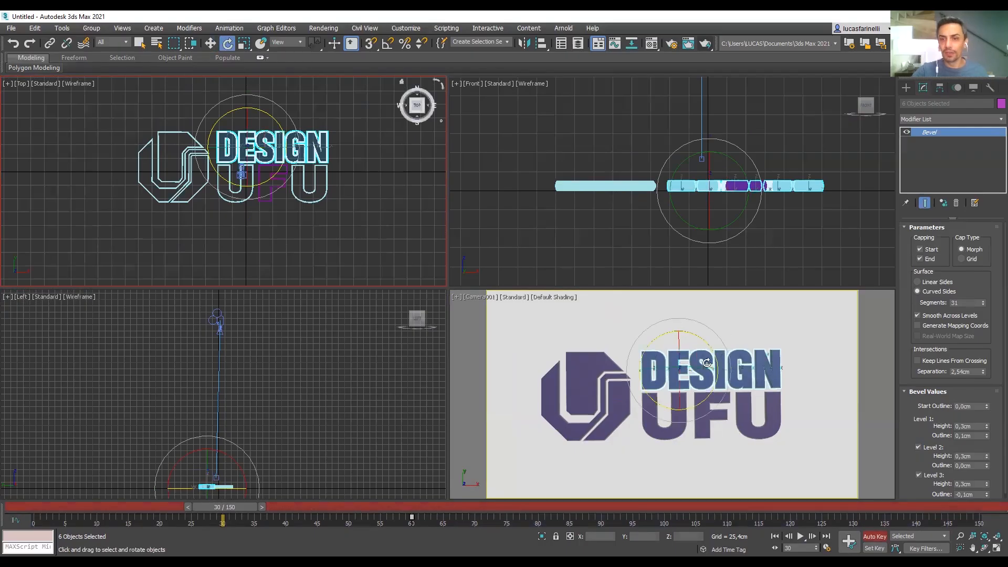
right_click(734, 341)
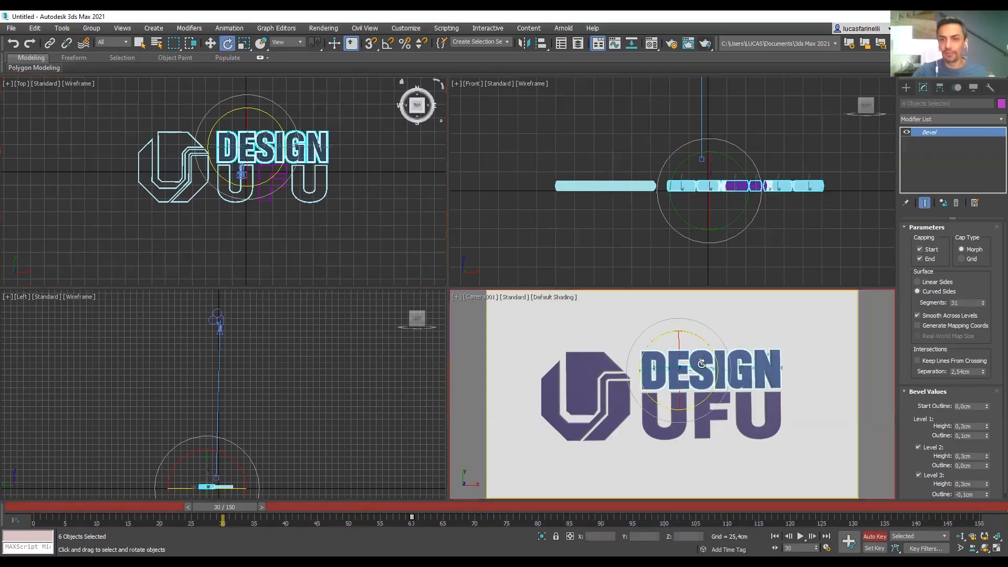
left_click_drag(715, 366, 620, 380)
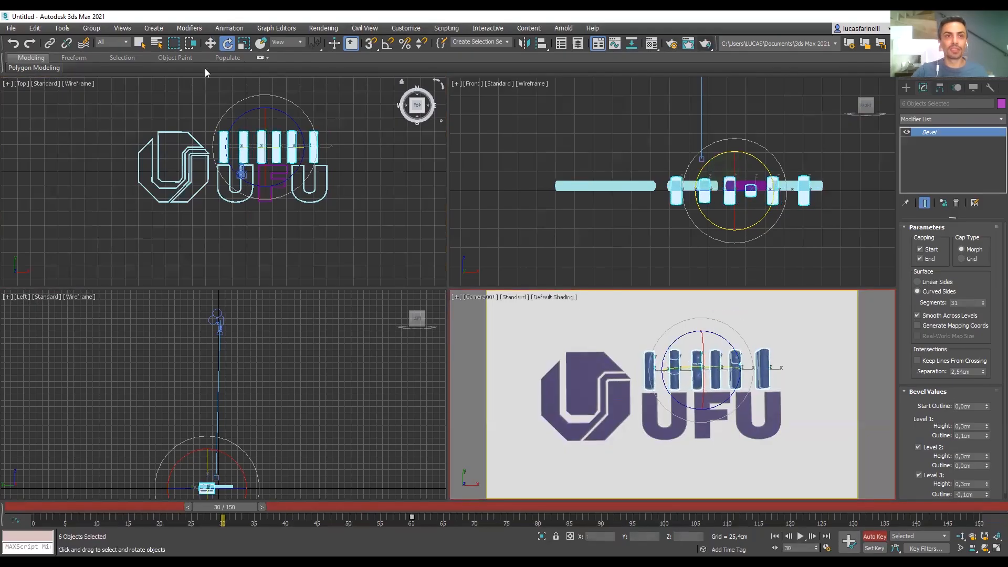
Raise the DESIGN letters about 414 cm toward the camera, shift them down toward the logo's middle, and raise them closer to the camera.
left_click(211, 44)
middle_click_drag(241, 310, 231, 306)
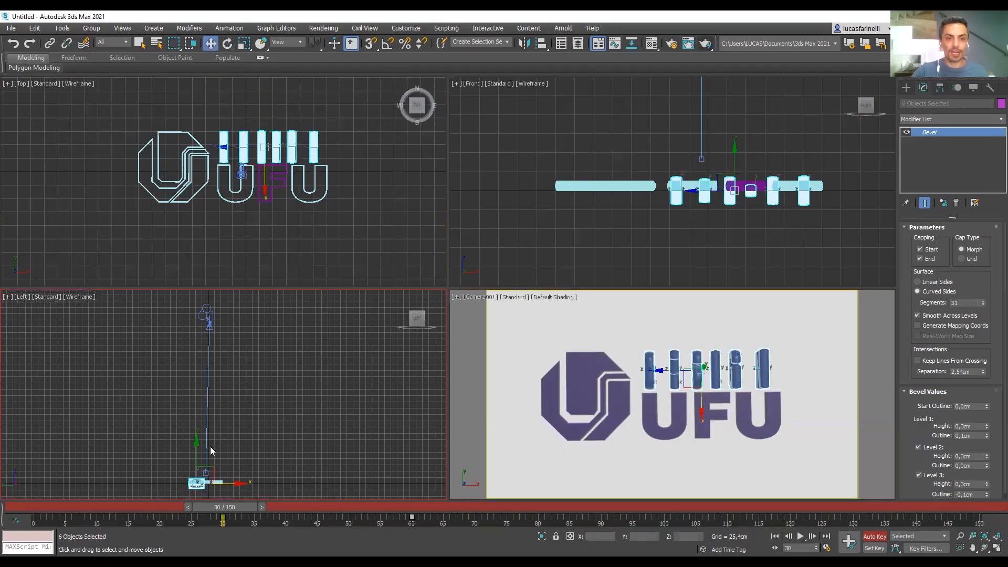
left_click_drag(196, 452, 224, 351)
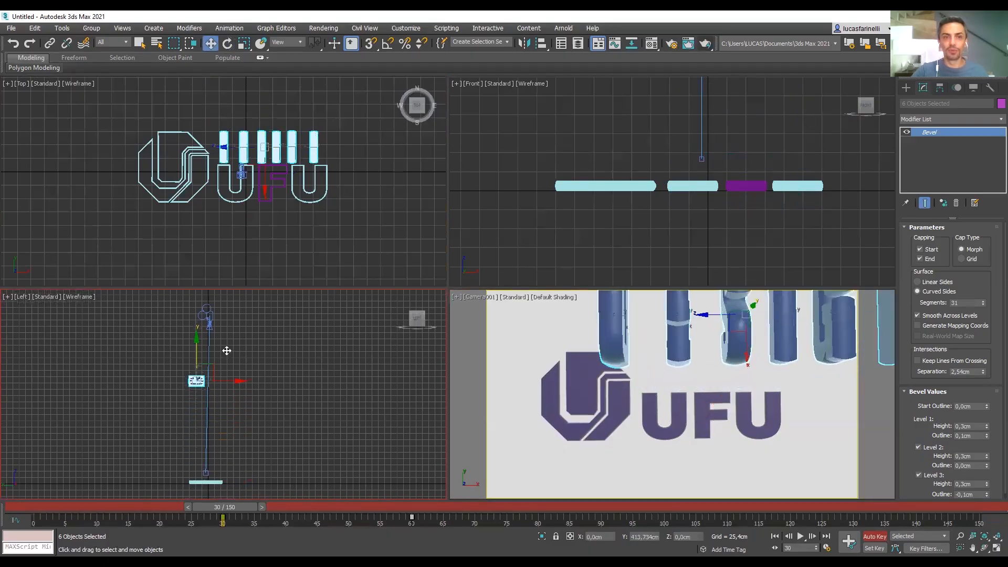
middle_click_drag(274, 220, 276, 248)
left_click_drag(269, 152, 276, 201)
middle_click(267, 349)
left_click_drag(209, 353, 207, 311)
Center the DESIGN letters under the camera and raise them about another 86 cm until they leave the camera frame.
middle_click_drag(274, 250, 268, 249)
mouse_move(231, 168)
left_mouse_down()
mouse_move(230, 208)
mouse_move(231, 172)
left_mouse_up()
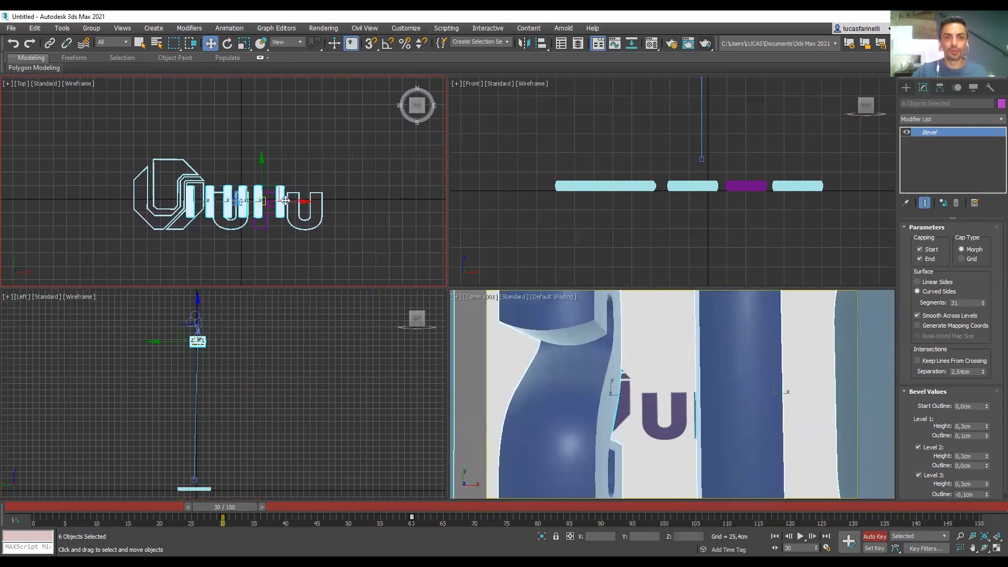
left_click_drag(297, 200, 297, 200)
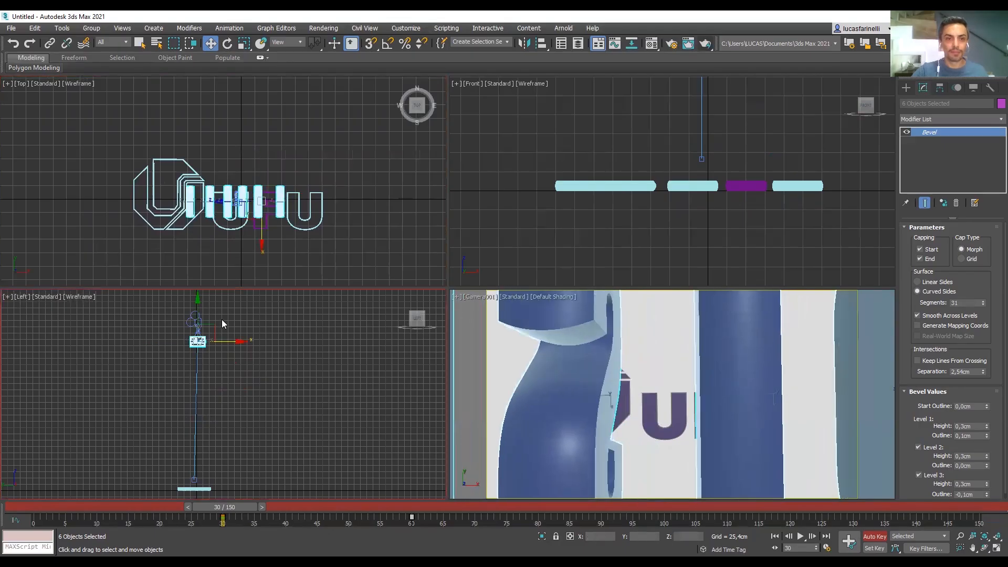
middle_click_drag(222, 319, 217, 323)
left_click_drag(198, 322, 199, 298)
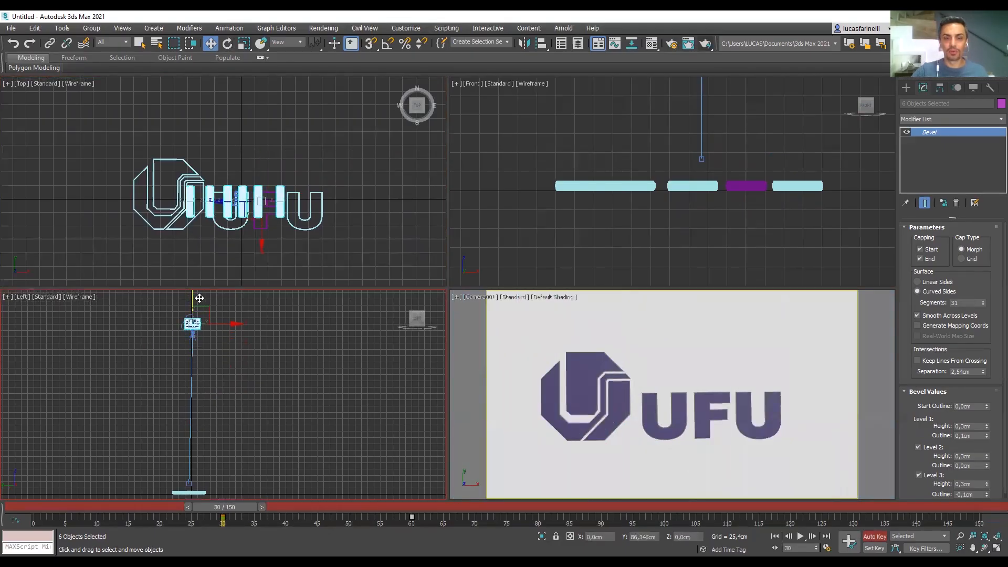
Scrub the animation from the start to about frame 60 to check the DESIGN letters' flight, and turn off Auto Key.
left_click_drag(235, 508, 44, 522)
left_click_drag(109, 520, 419, 520)
key("w")
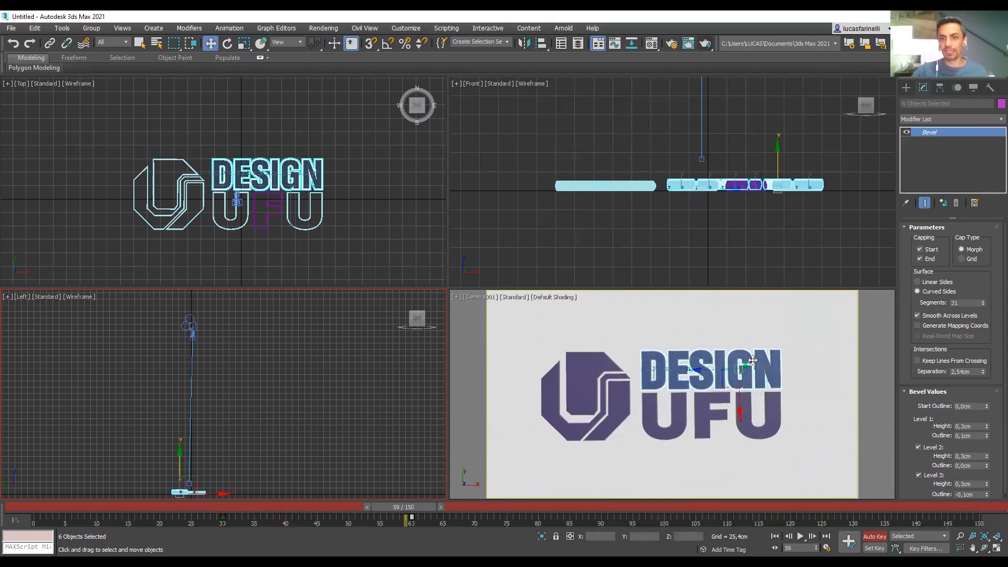
left_click(875, 536)
key("q")
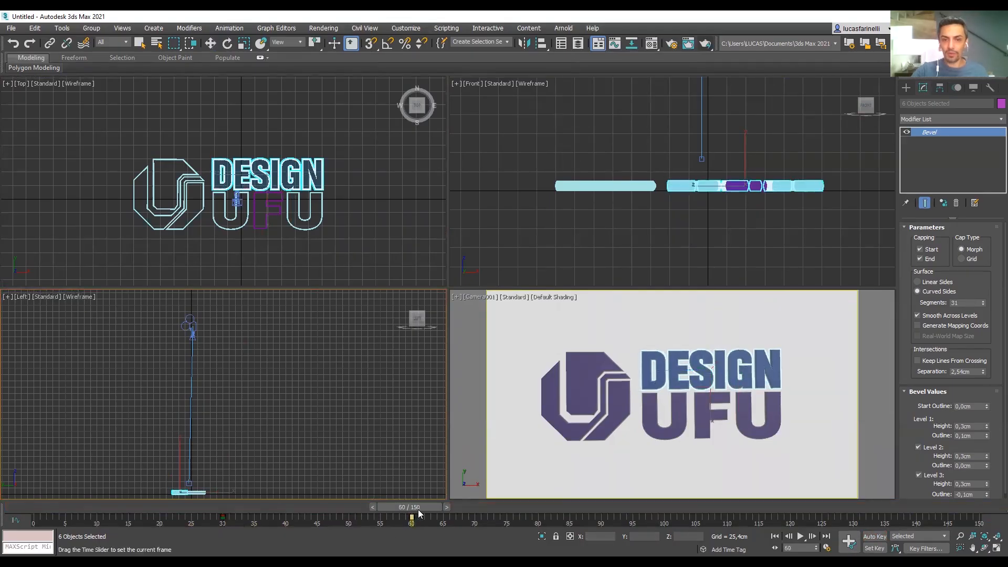
Select the three letters of UFU and place their key at frame 90, moving it there from frame 30.
left_click_drag(420, 510, 526, 514)
key("w")
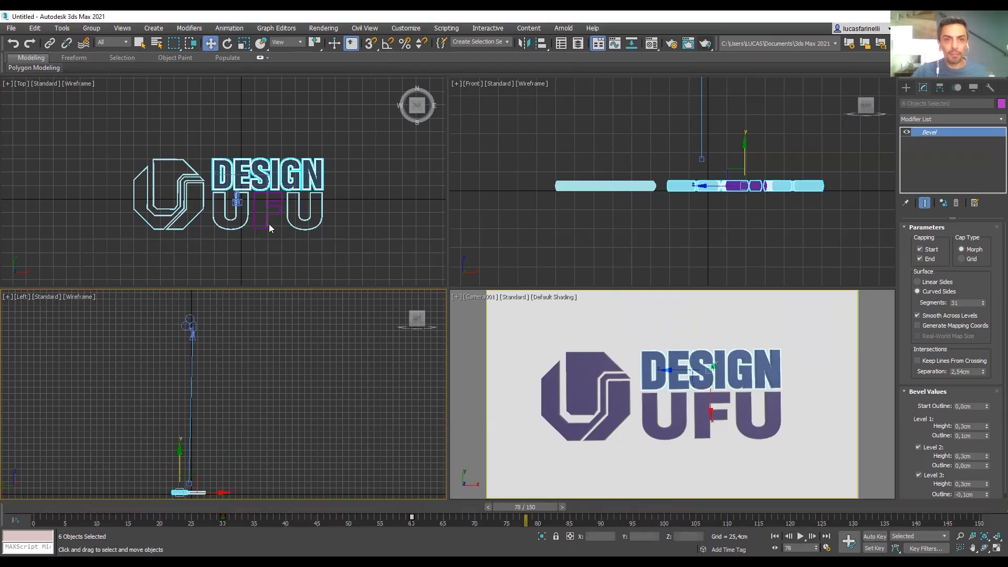
left_click_drag(266, 248, 335, 251)
left_click_drag(218, 231, 211, 223)
left_click_drag(532, 506, 606, 515)
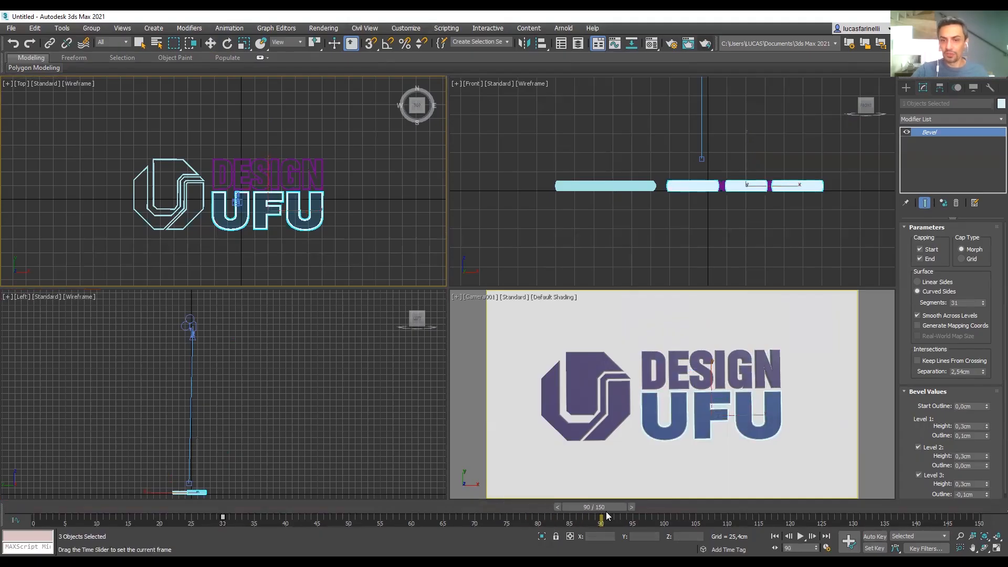
key("w")
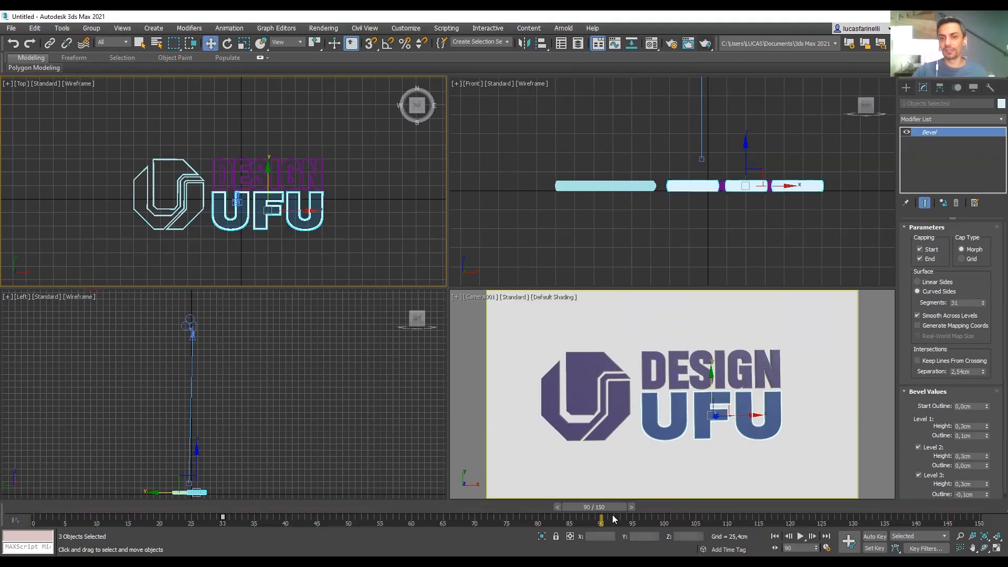
left_click(848, 543)
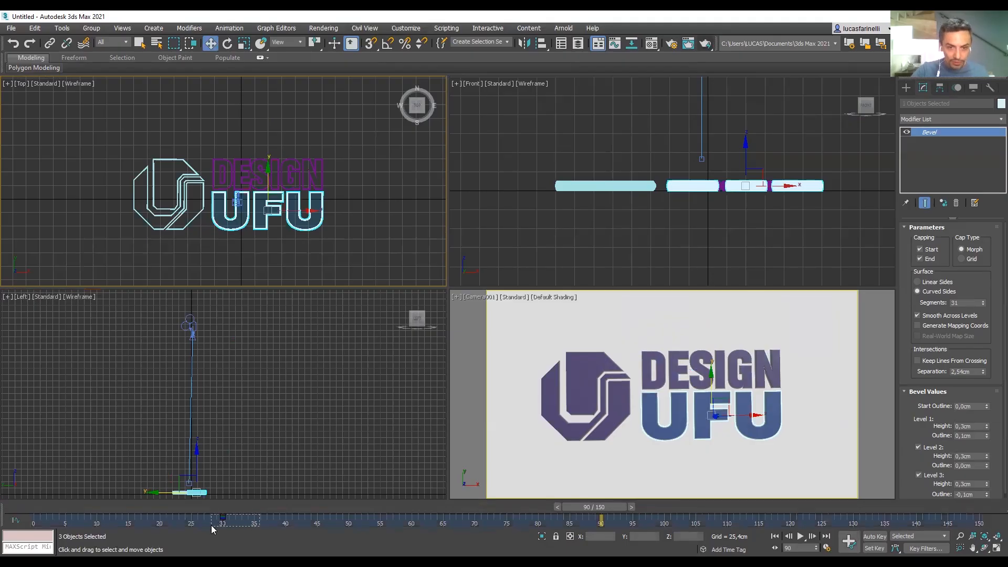
left_click_drag(222, 520, 603, 538)
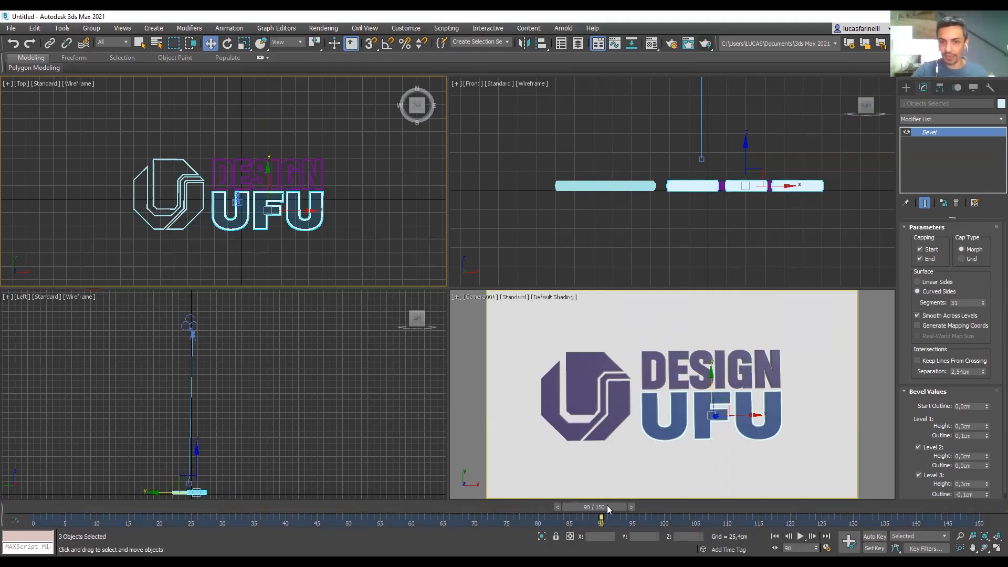
With Auto Key on at frame 60, move the three UFU letters sideways beyond the right edge of the camera frame.
left_click_drag(607, 505, 428, 518)
key("w")
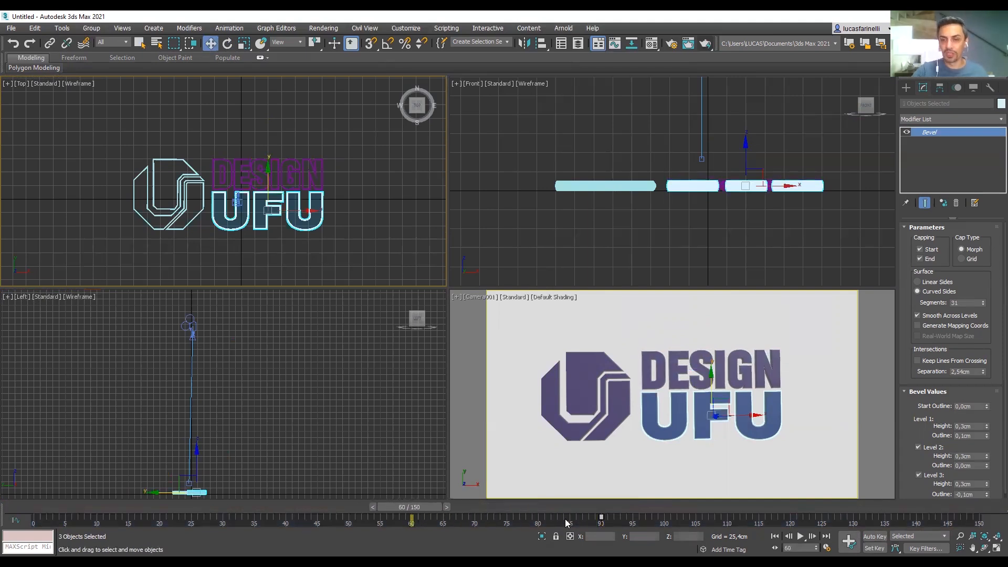
left_click(873, 536)
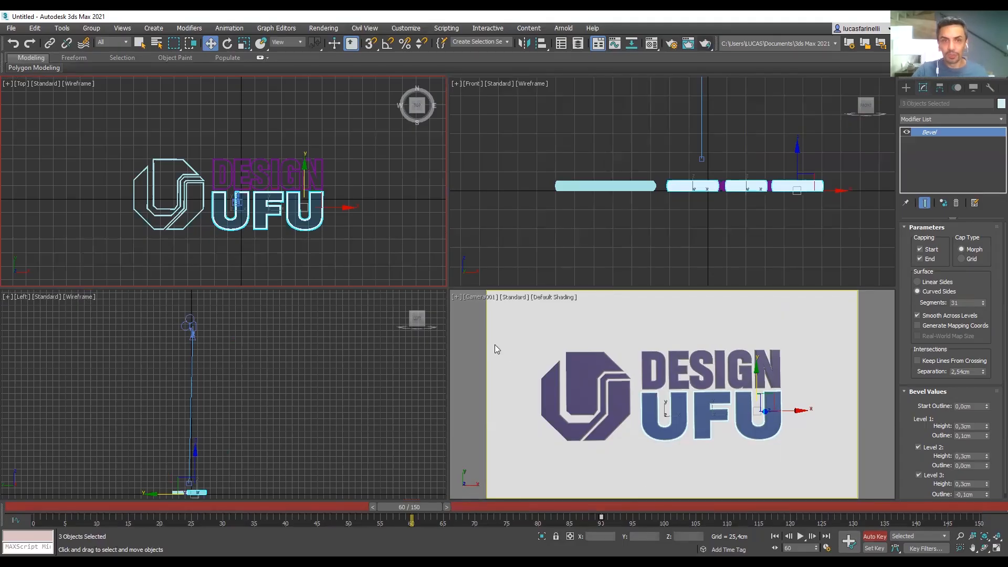
middle_click_drag(249, 267, 222, 264)
left_click_drag(311, 206, 528, 204)
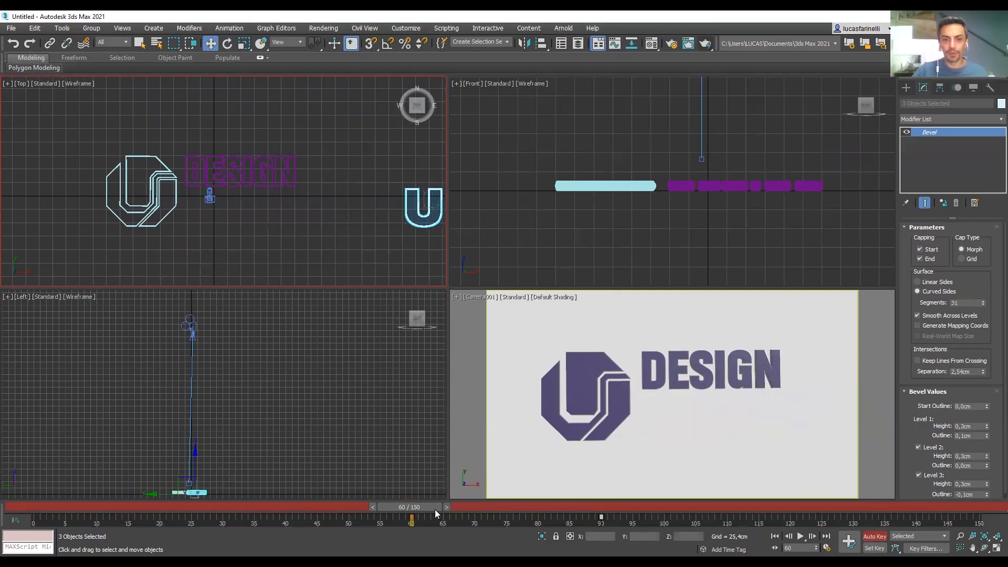
Return to frame 0, turn off Auto Key, and maximize the camera view.
left_click_drag(422, 506, 3, 508)
key("w")
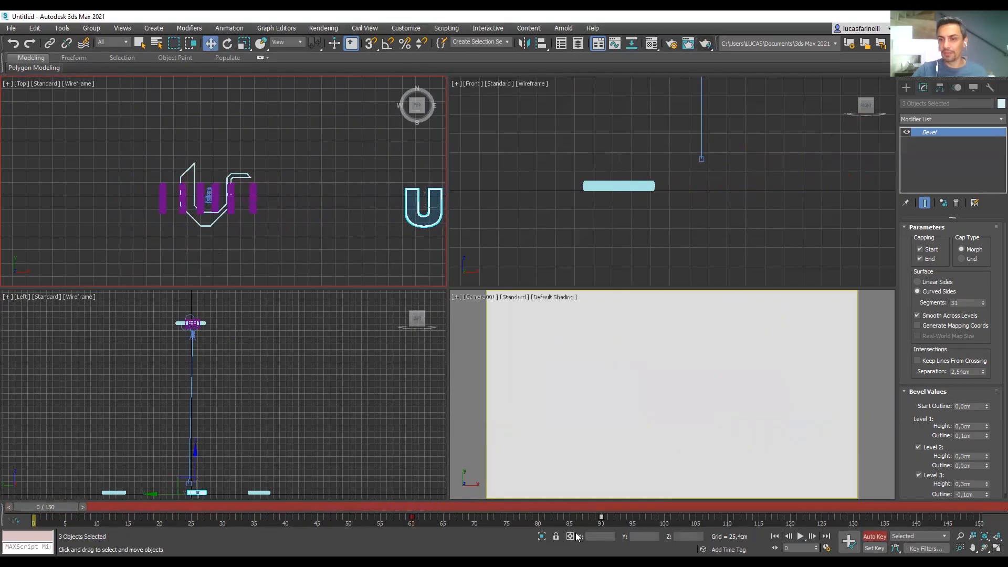
left_click(877, 536)
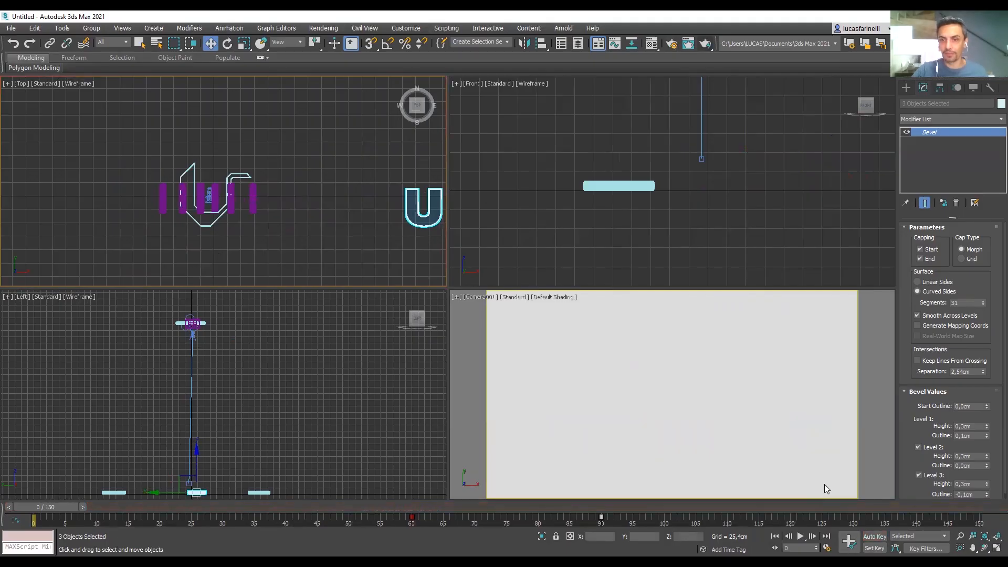
left_click(826, 488)
left_click(996, 547)
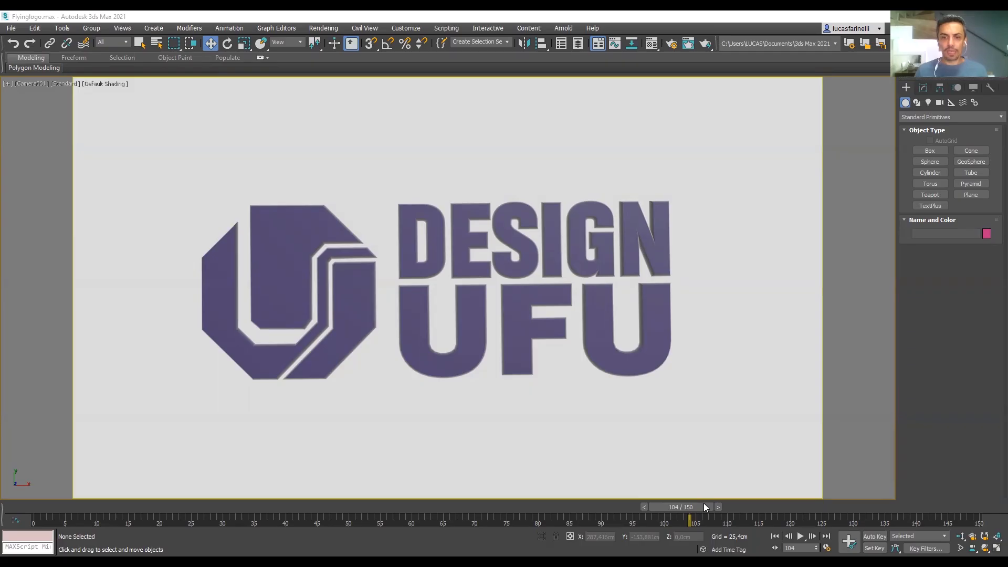
Scrub between about frame 90 and frame 150 in the camera view to check how long the assembled logo holds.
left_click_drag(703, 503, 778, 491)
left_click_drag(581, 487, 799, 481)
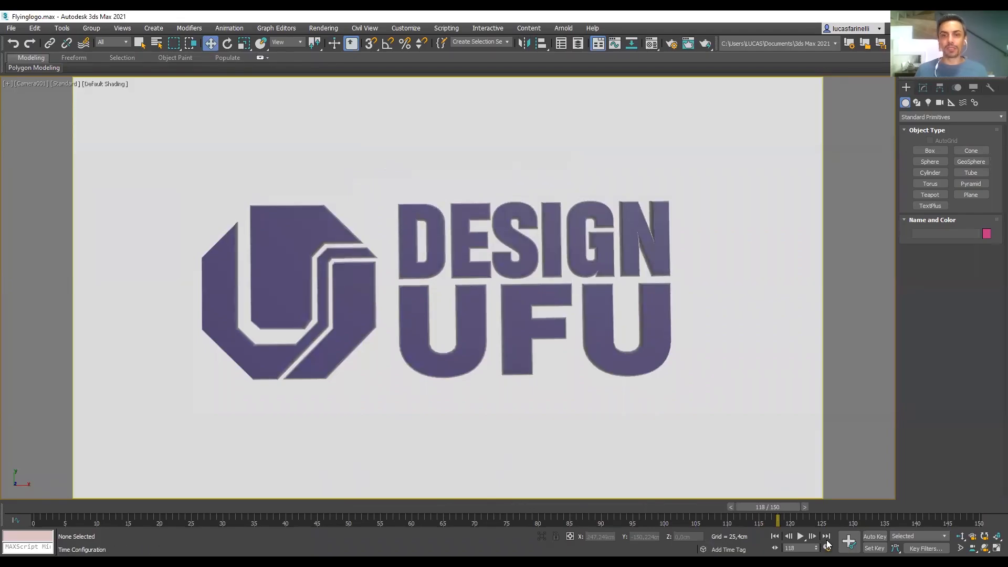
left_click_drag(760, 507, 608, 516)
left_click_drag(725, 519, 943, 505)
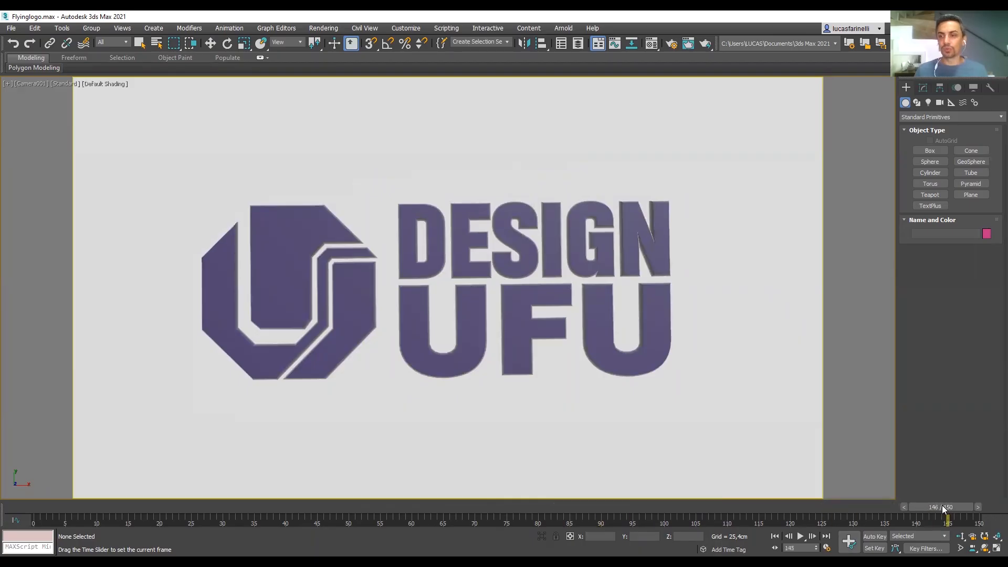
key("w")
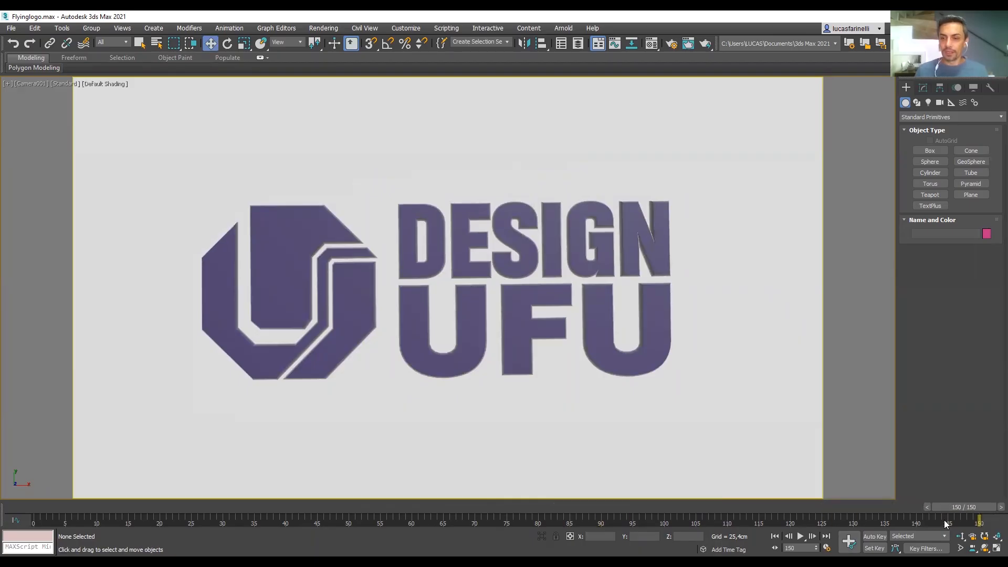
Move to frame 100 and shorten the animation length to 105 in the time configuration.
left_click_drag(974, 508, 667, 510)
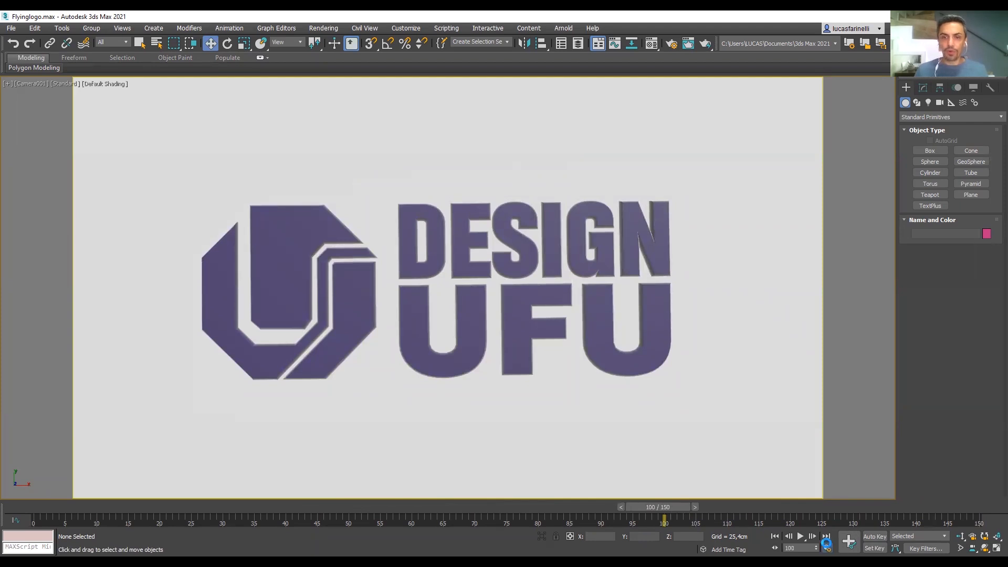
left_click(826, 546)
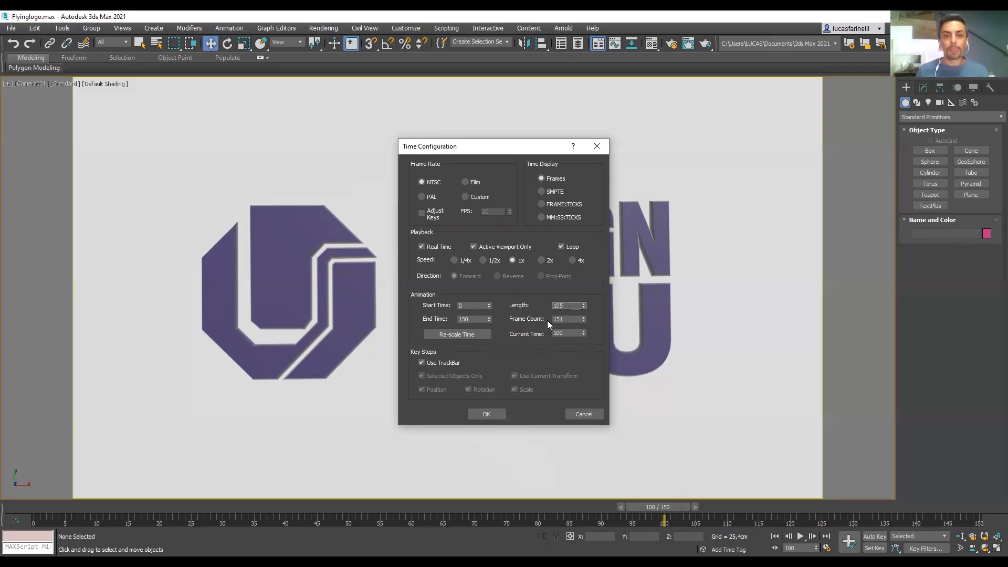
left_click(486, 415)
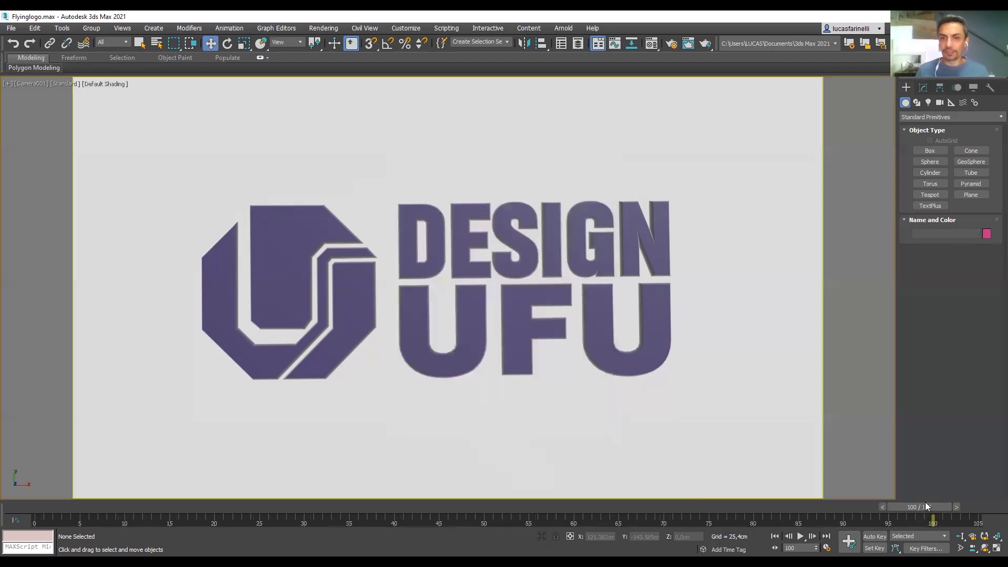
Restore the four-view layout, select the camera, and place a key for it at frame 90.
left_click(996, 546)
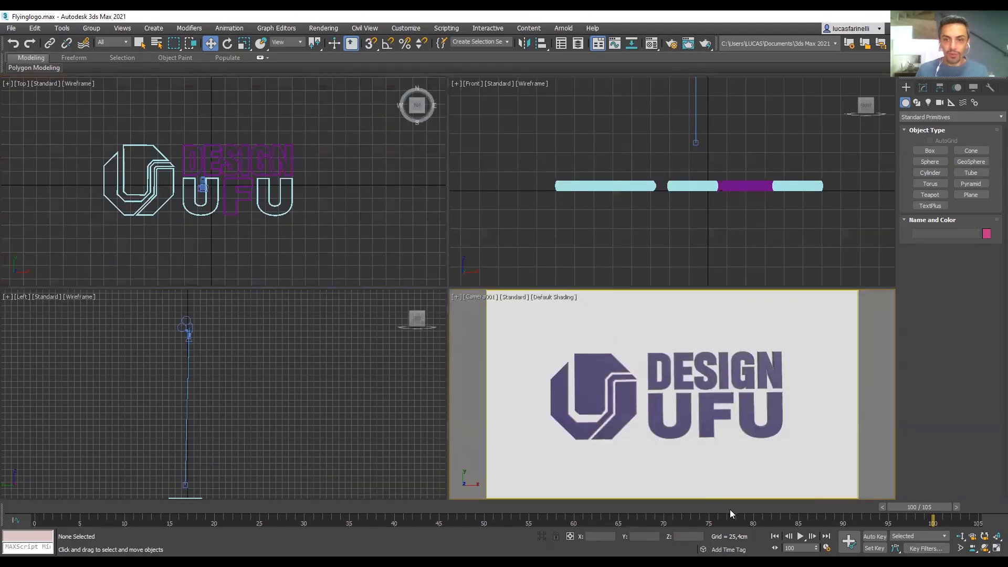
left_click(190, 332)
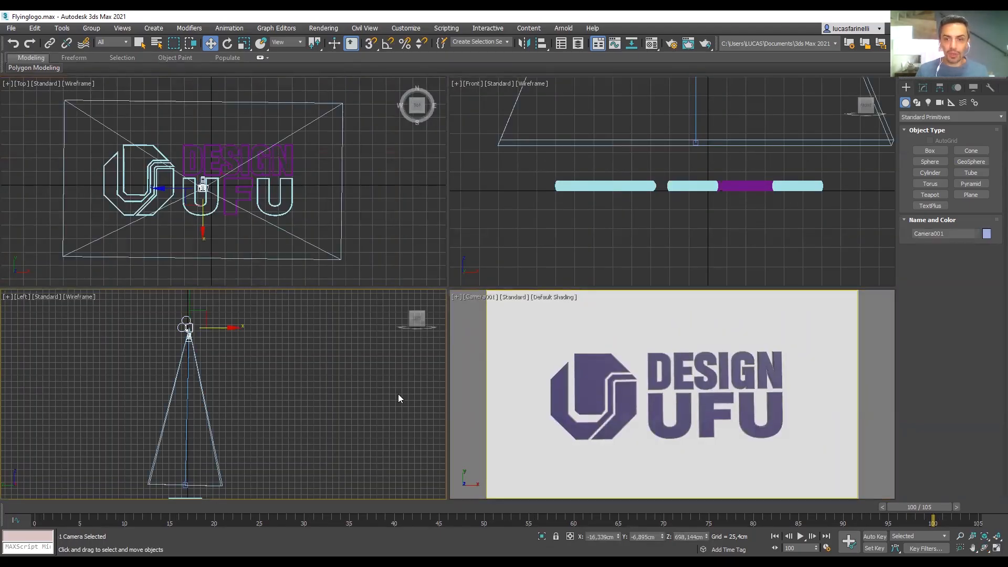
left_click_drag(926, 507, 843, 506)
key("w")
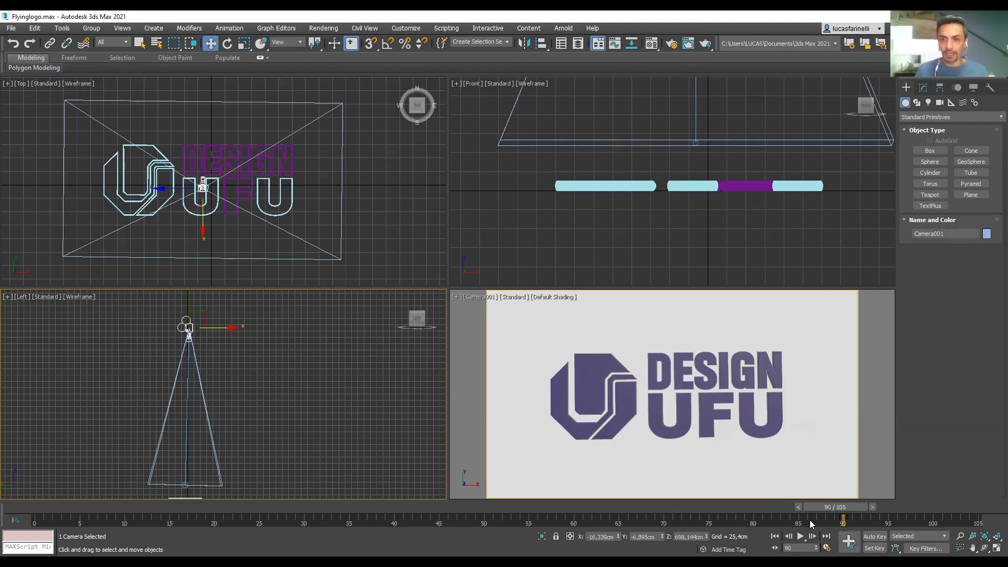
With Auto Key on at frame 105, move the camera about 155 cm closer to the logo, turn off Auto Key, and activate the camera view.
left_click_drag(836, 510, 983, 516)
left_click(873, 537)
middle_click_drag(242, 319, 241, 327)
left_click_drag(189, 311, 190, 350)
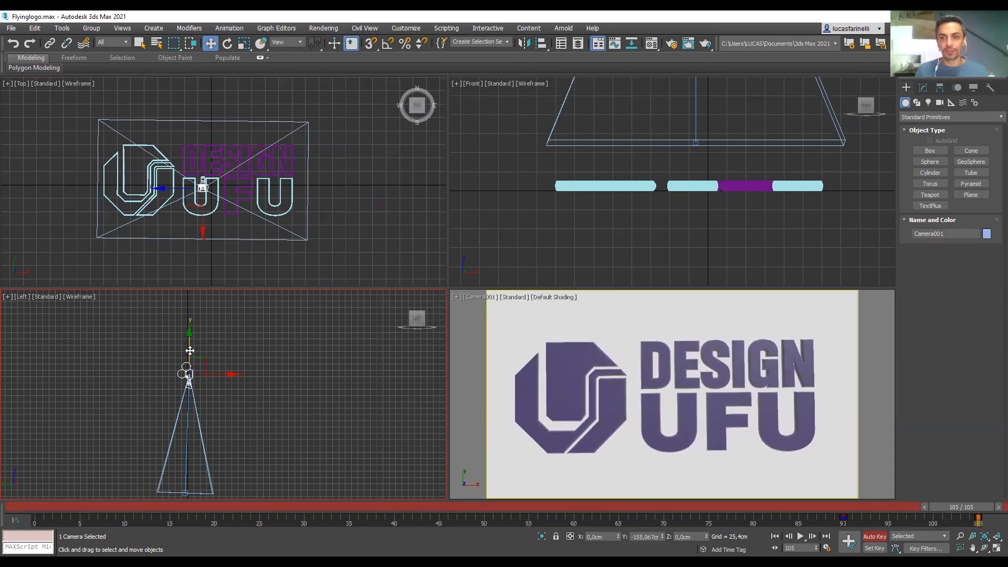
mouse_move(974, 505)
left_mouse_down()
mouse_move(831, 512)
mouse_move(984, 514)
left_mouse_up()
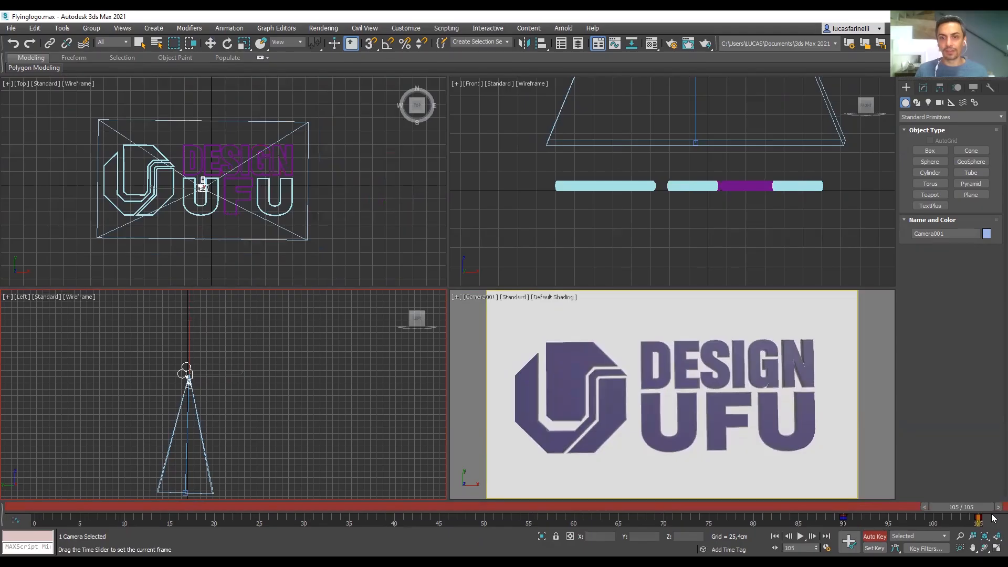
key("w")
left_click(873, 536)
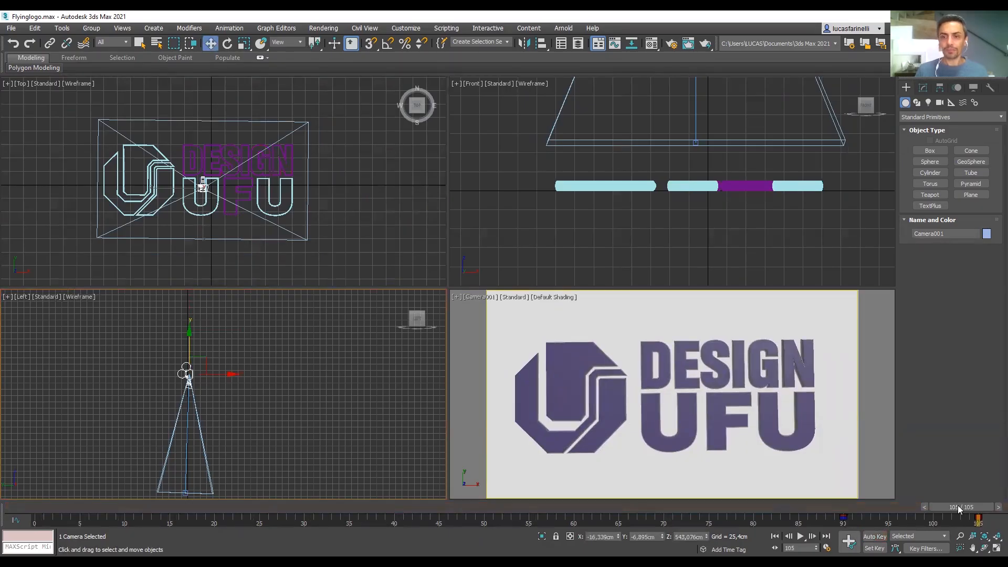
left_click(467, 396)
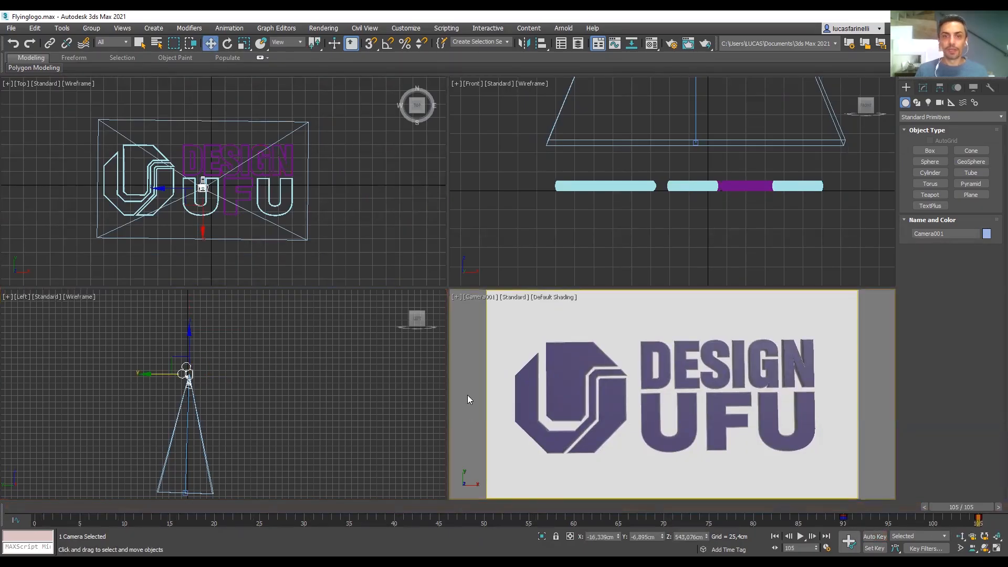
Check the render setup's time output and file output, and render the active time segment from the camera view to Logo Design UFU.avi.
left_click(324, 28)
left_click(352, 88)
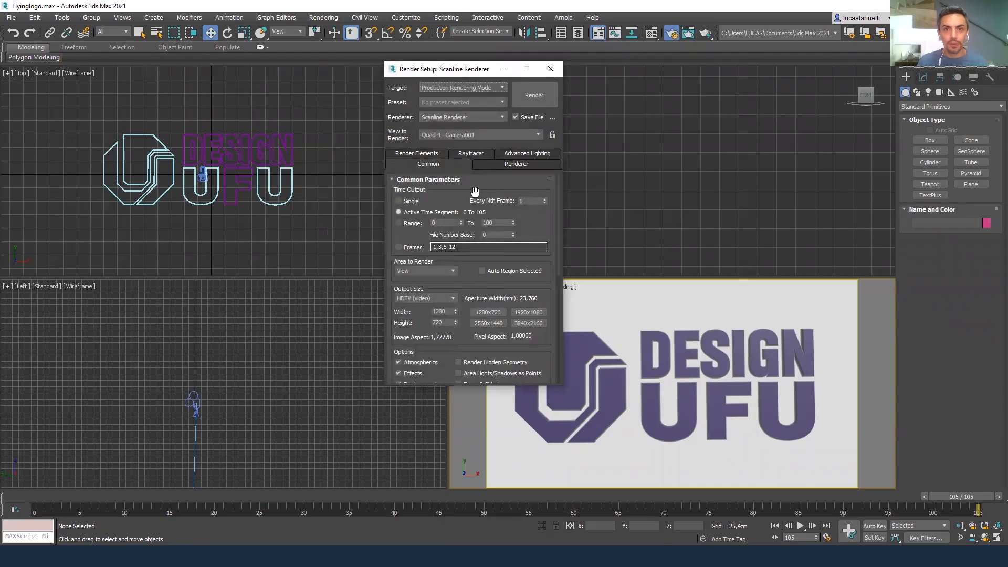
scroll(544, 206, "down", 3)
scroll(504, 205, "up", 3)
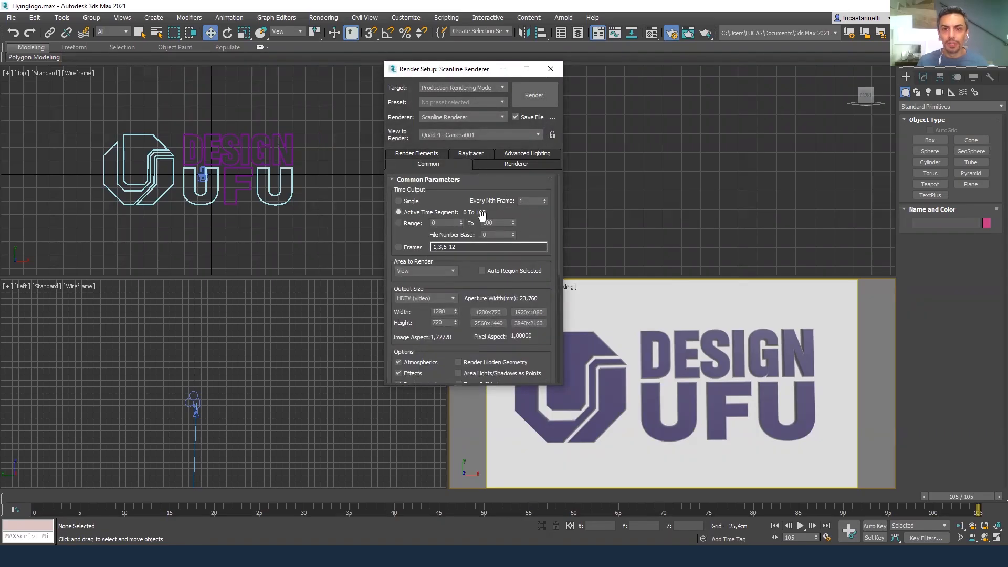
scroll(525, 226, "down", 3)
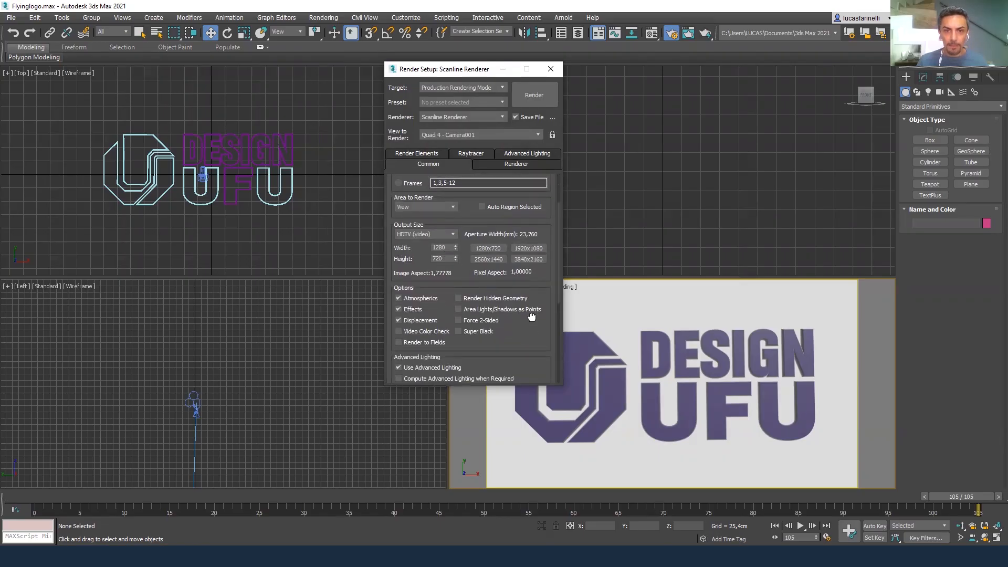
left_click_drag(532, 316, 536, 202)
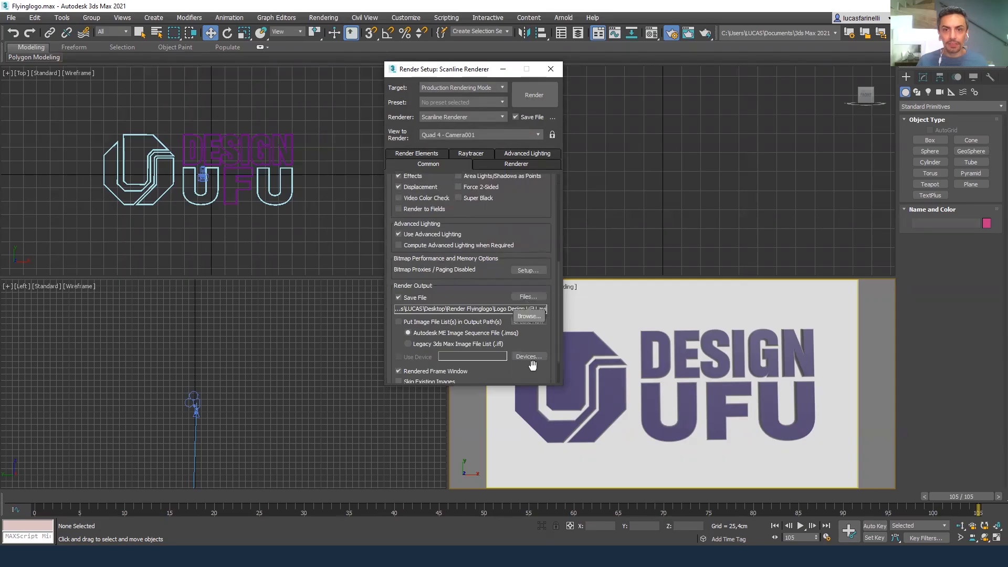
left_click(545, 94)
left_click(546, 94)
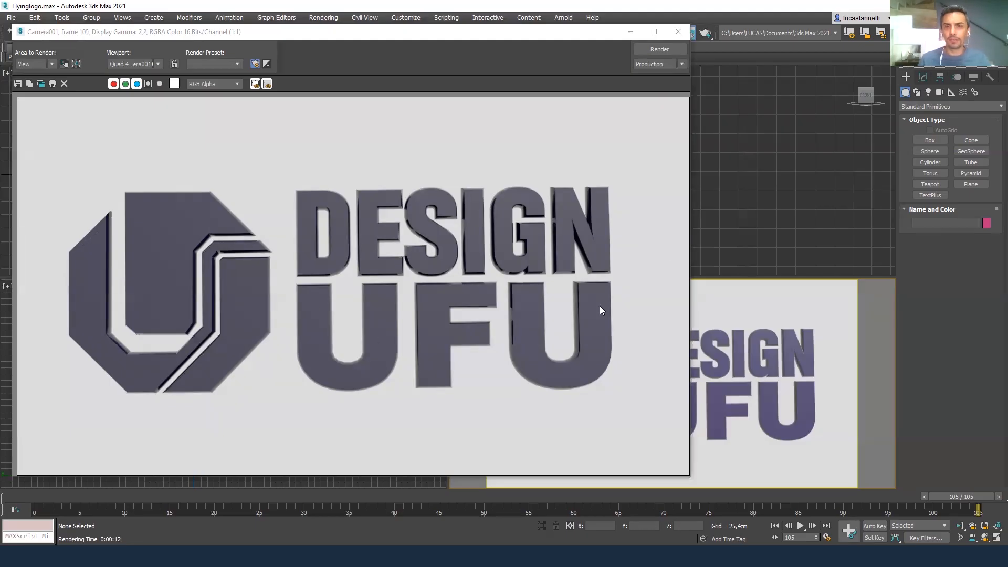
Close the rendered frame window and the render setup dialog once the animation has rendered.
left_click(685, 33)
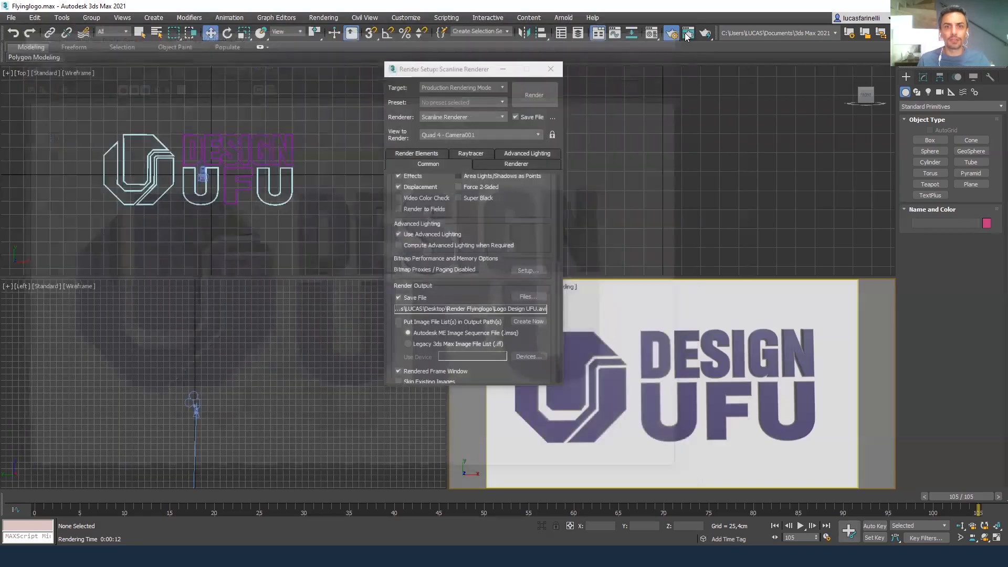
left_click(550, 69)
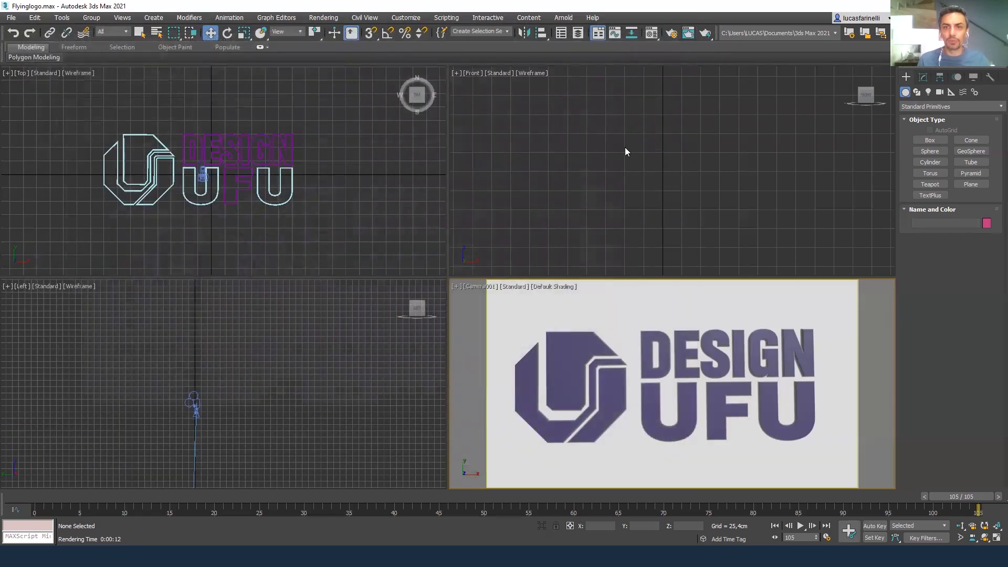
left_click(709, 170)
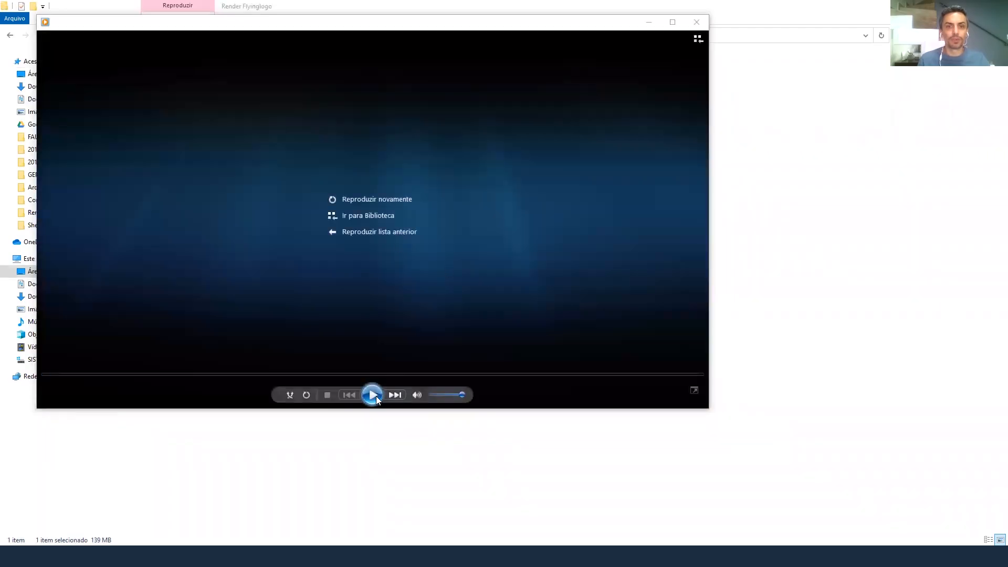
Switch to the media player and play the rendered Logo Design UFU video, replaying it with repeat on to review the animation.
left_click(372, 395)
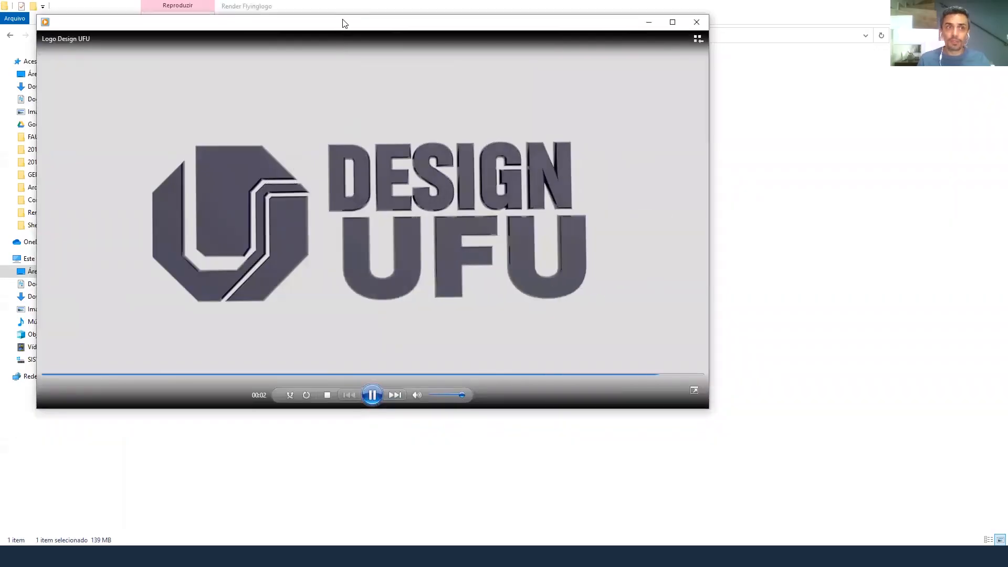
left_click_drag(344, 23, 309, 26)
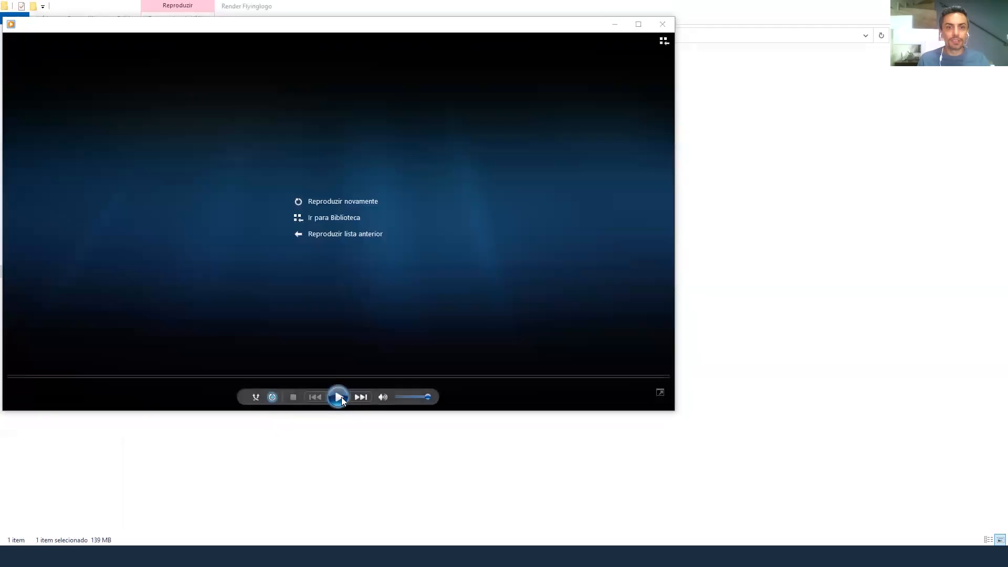
left_click(339, 398)
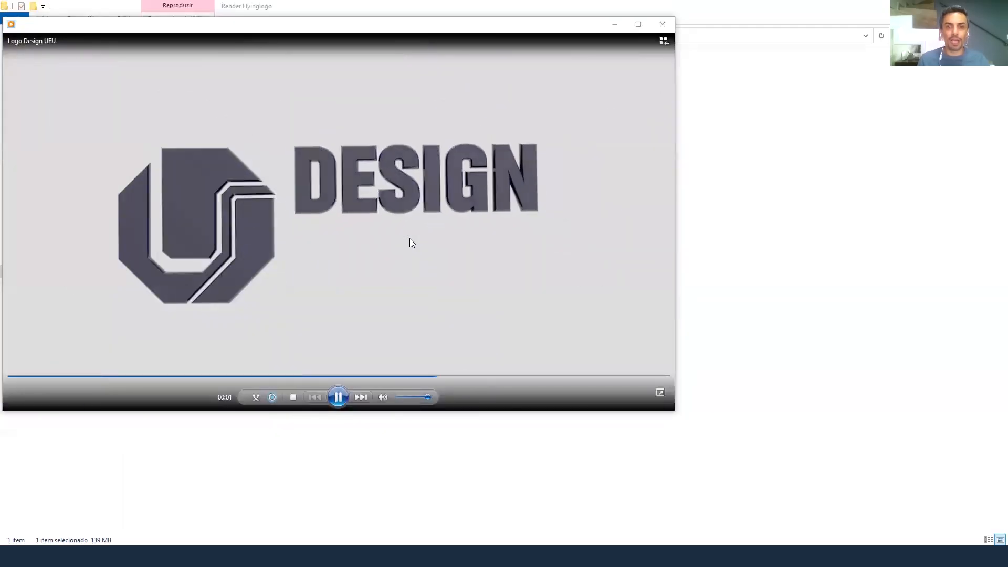